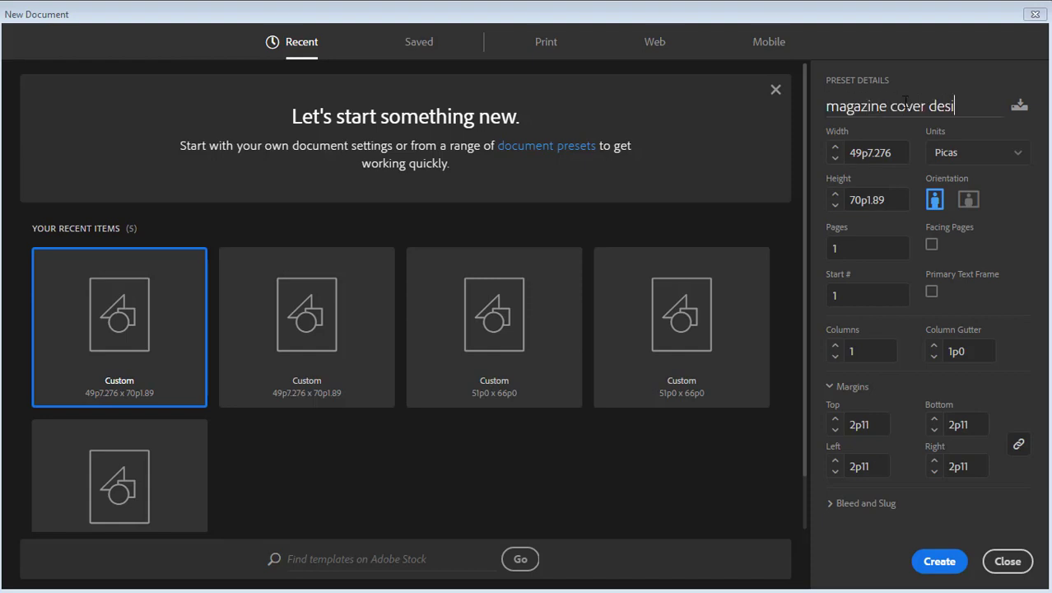
Create a one-page A4 print document named magazine cover design with facing pages turned off
click(919, 156)
click(901, 364)
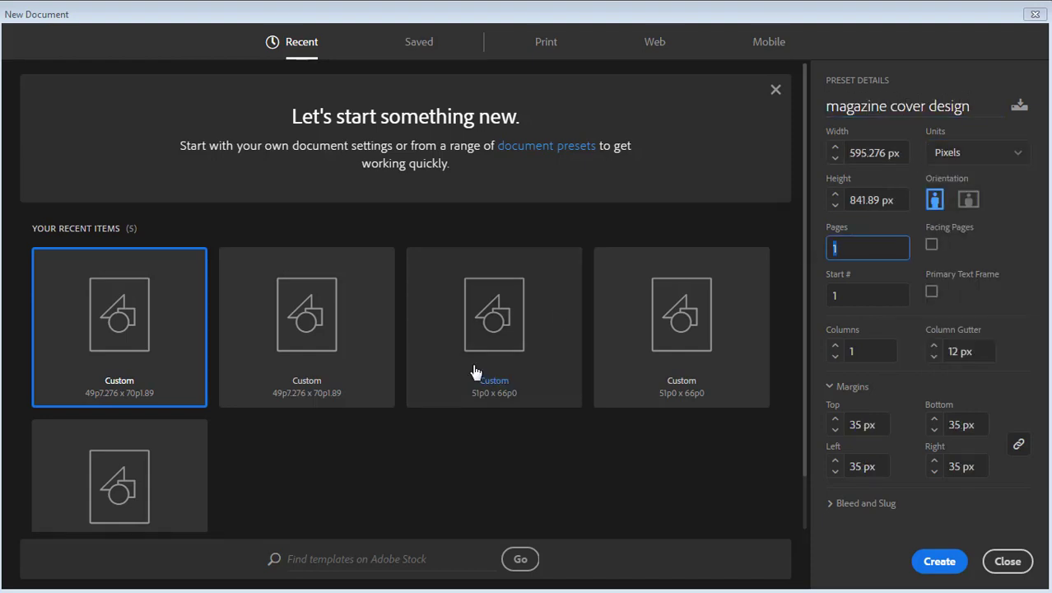
click(528, 26)
click(488, 312)
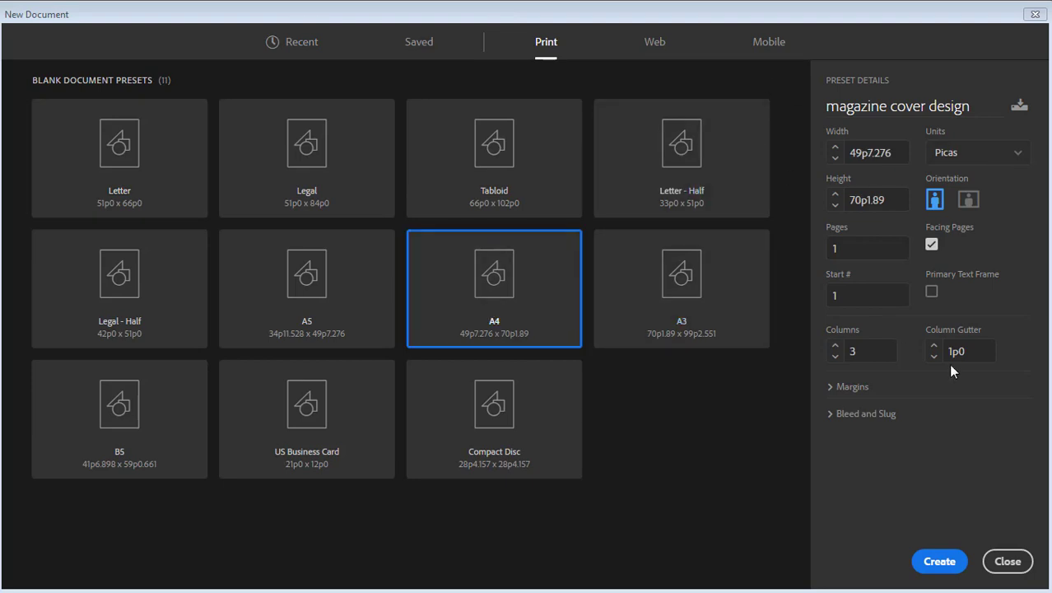
click(931, 244)
click(939, 562)
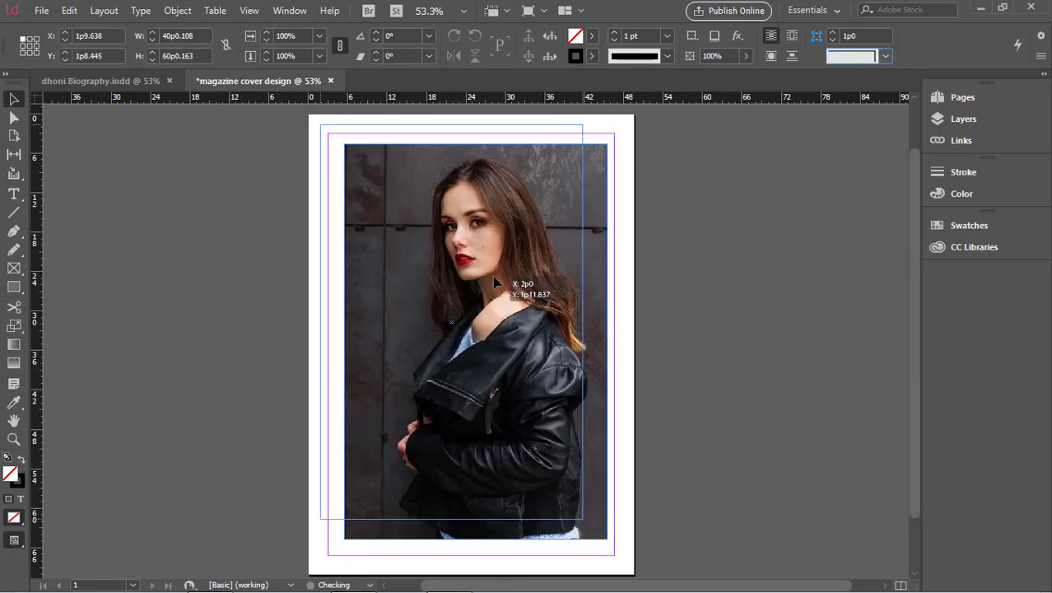
Align the portrait photo with the page's upper-left corner and enlarge it to fill the whole page
drag(482, 288, 444, 263)
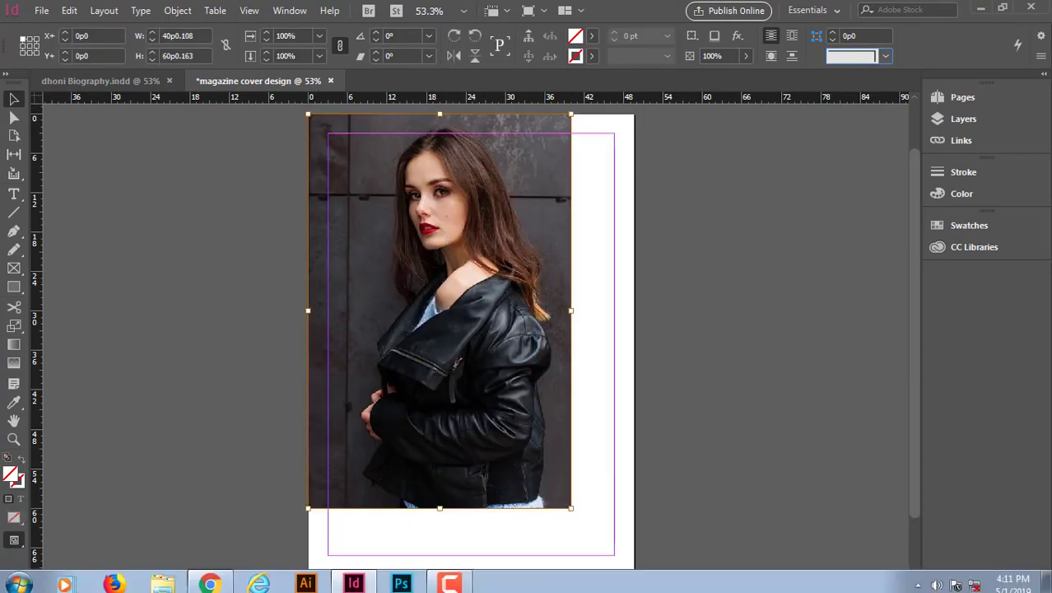
click(568, 503)
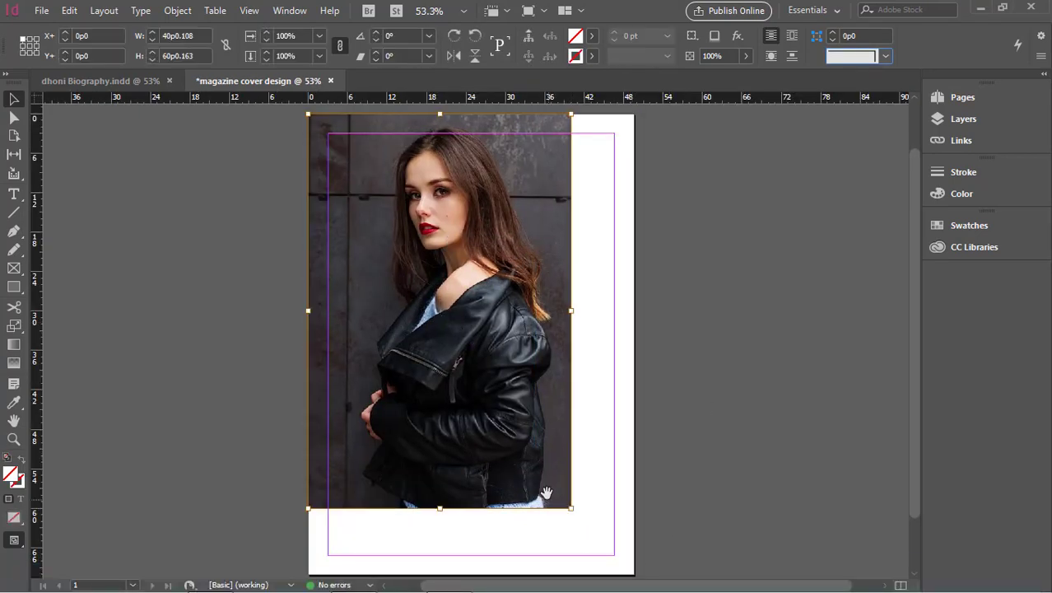
drag(571, 507, 635, 575)
click(706, 405)
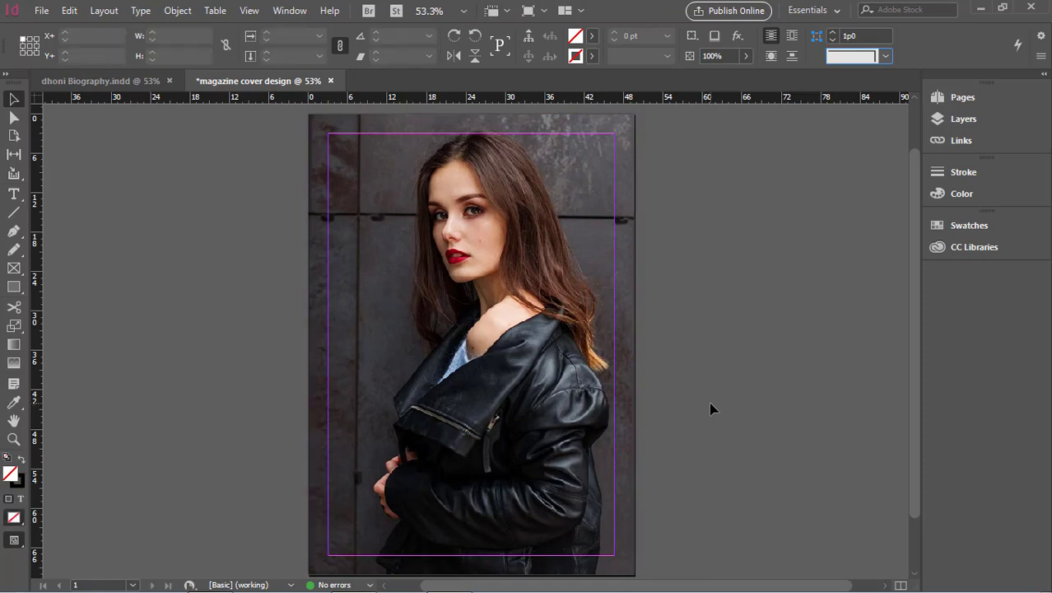
Add the headline Fashion in a wide text frame near the page's upper edge, set it to 99 pt and indent it toward the middle
click(14, 195)
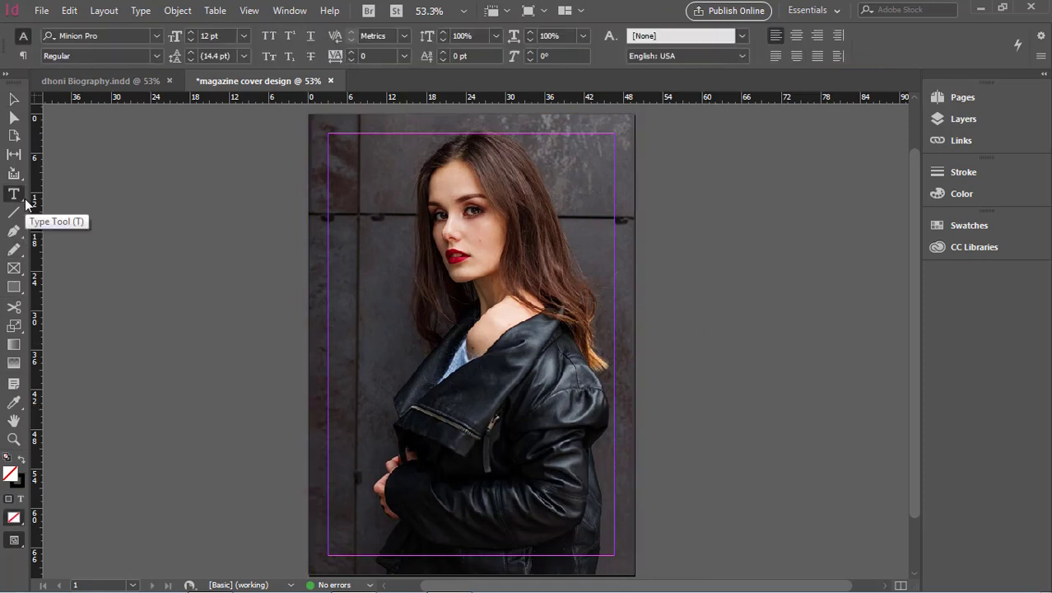
drag(335, 145, 603, 185)
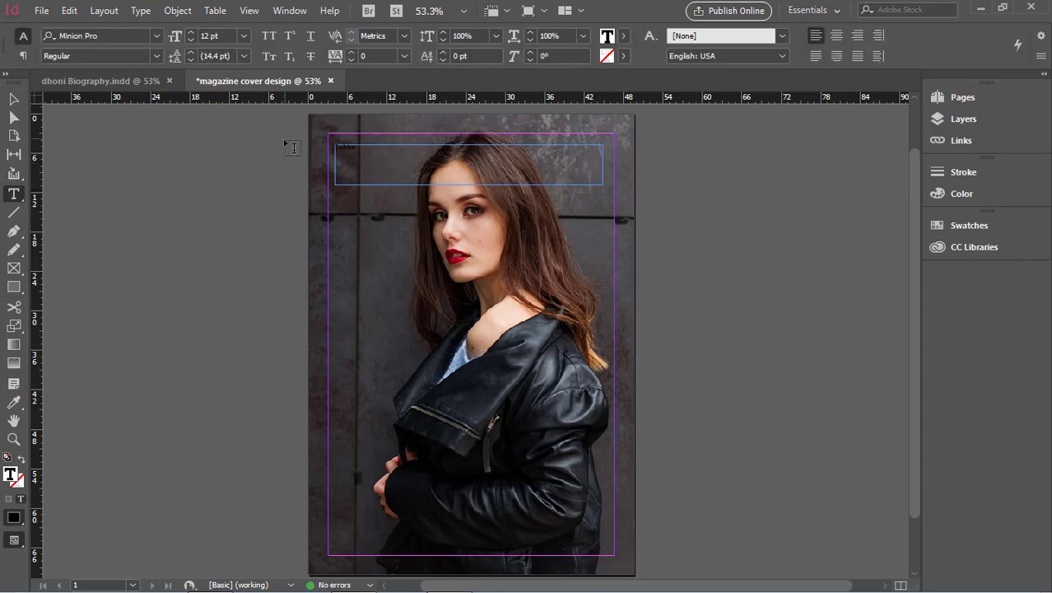
click(243, 35)
click(233, 283)
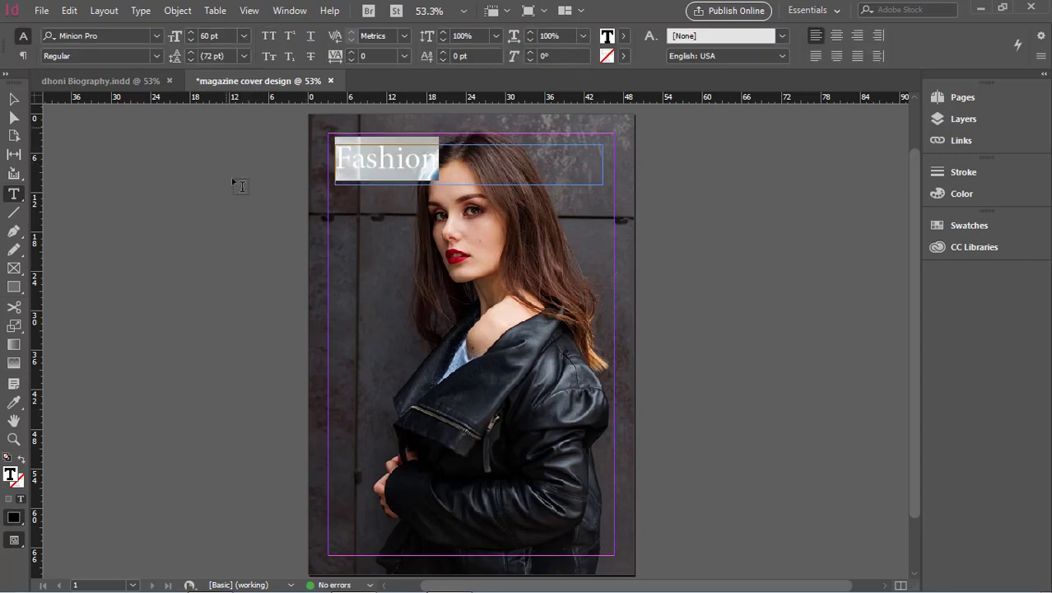
text(99)
key(Return)
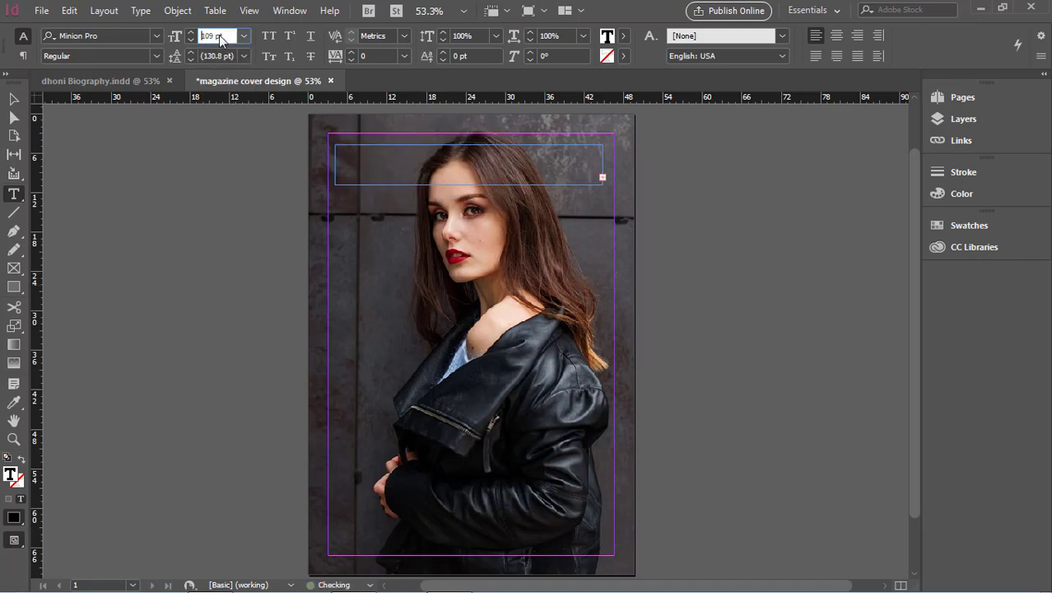
click(372, 174)
click(347, 169)
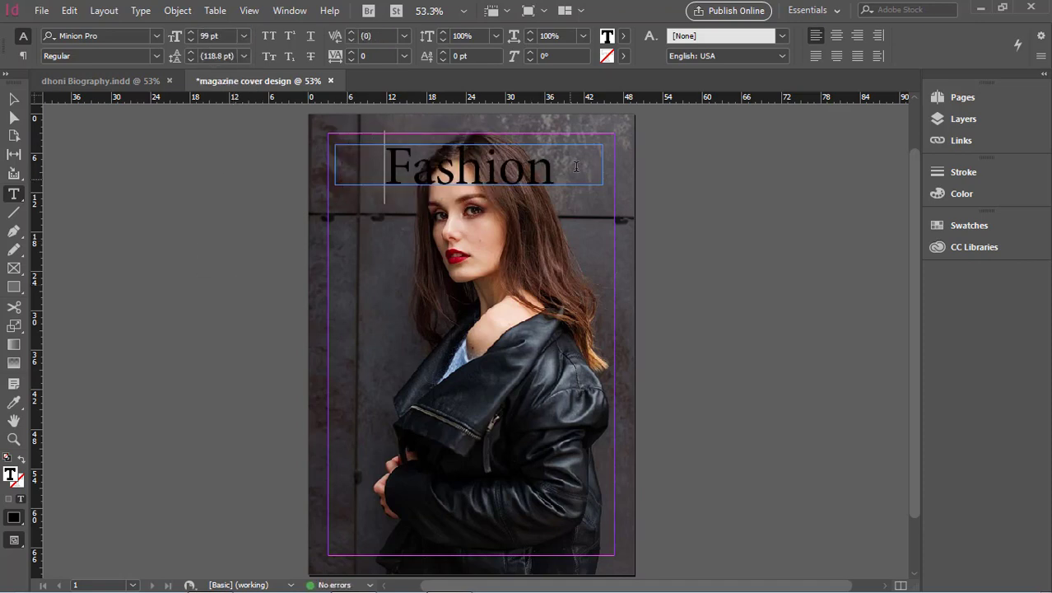
Color the Fashion headline with the white Paper swatch and set its font to Modern No. 20
double_click(550, 175)
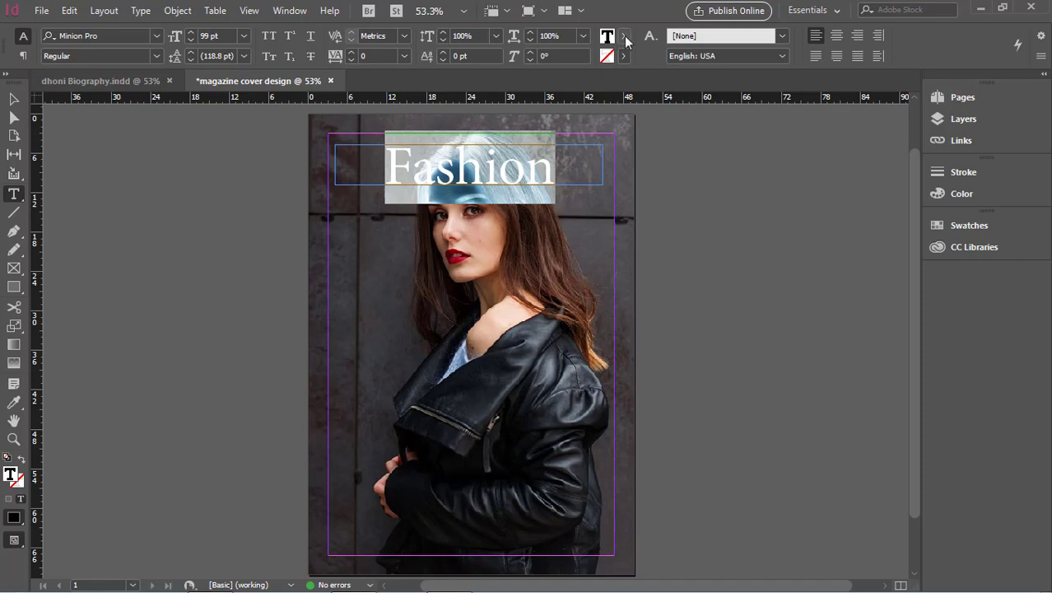
click(625, 36)
click(464, 116)
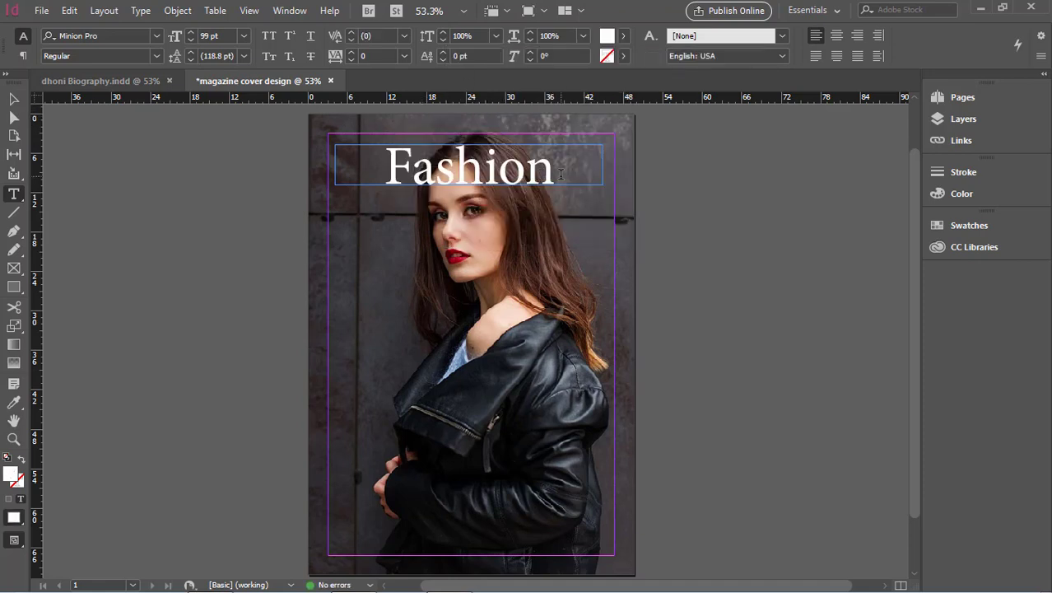
click(120, 36)
text(Modern No. 20)
key(Return)
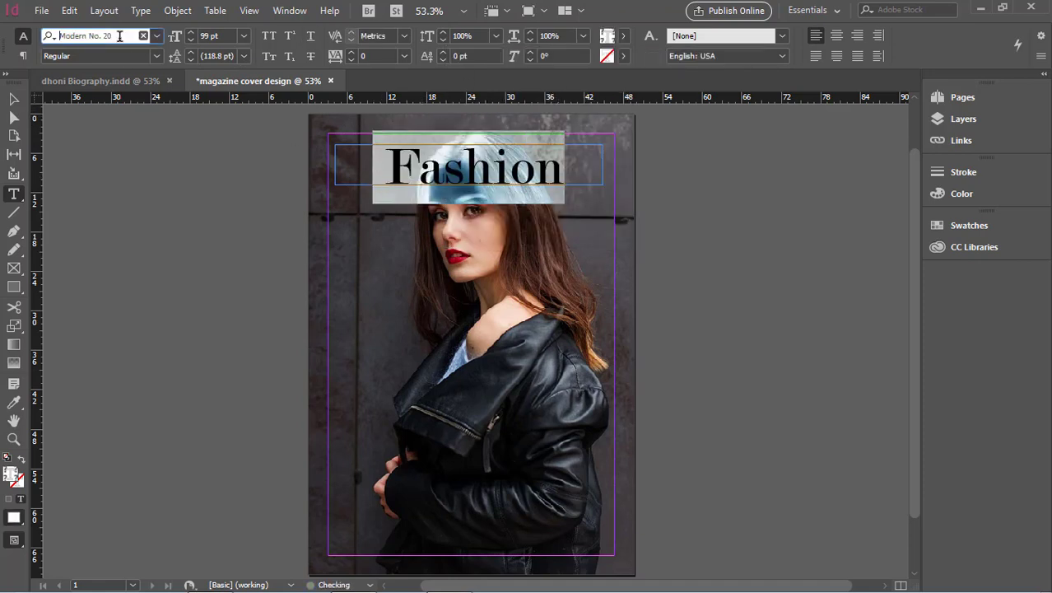
key(Escape)
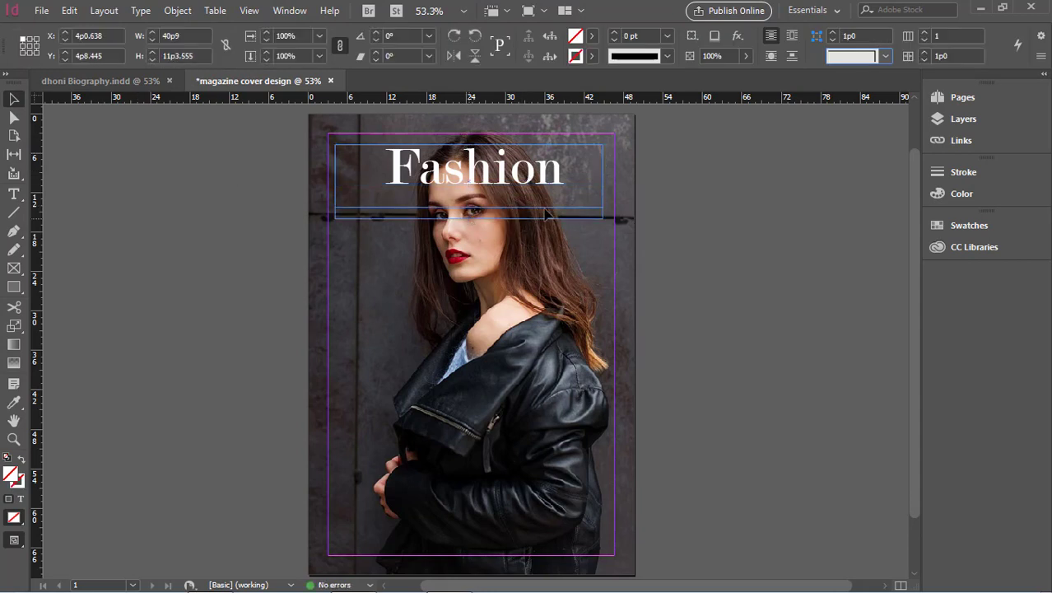
Enlarge the Fashion headline to about 125 pt and shift its frame slightly left on the page
click(14, 195)
double_click(384, 175)
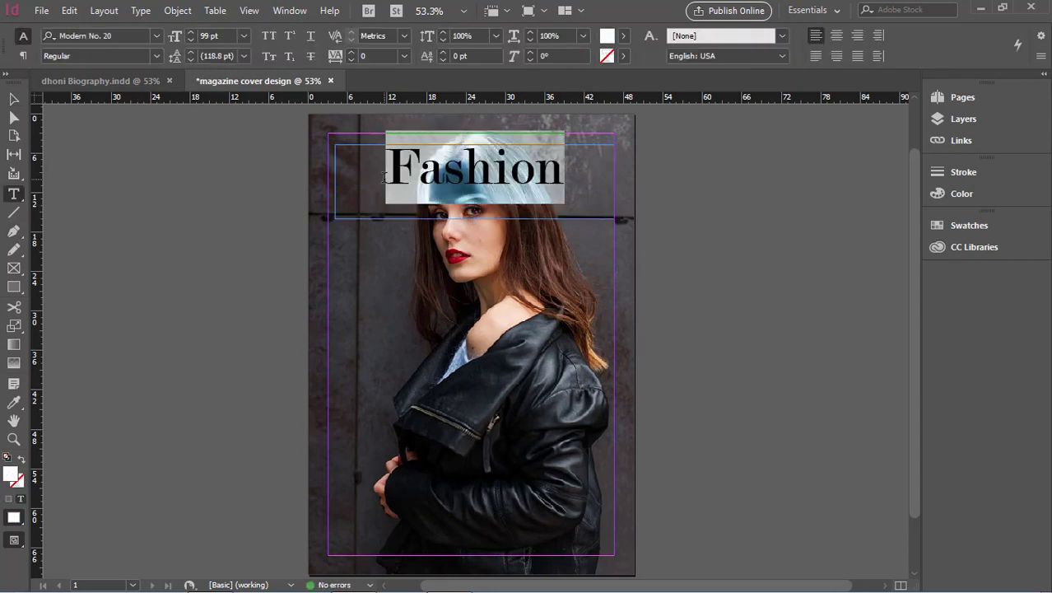
key(Up)
key(Up)
key(Up)
key(Up)
key(Up)
key(Up)
key(Up)
key(Up)
key(Up)
key(Up)
key(Up)
key(Up)
key(Up)
key(Up)
key(Up)
key(Up)
key(Up)
key(Up)
key(Up)
key(Up)
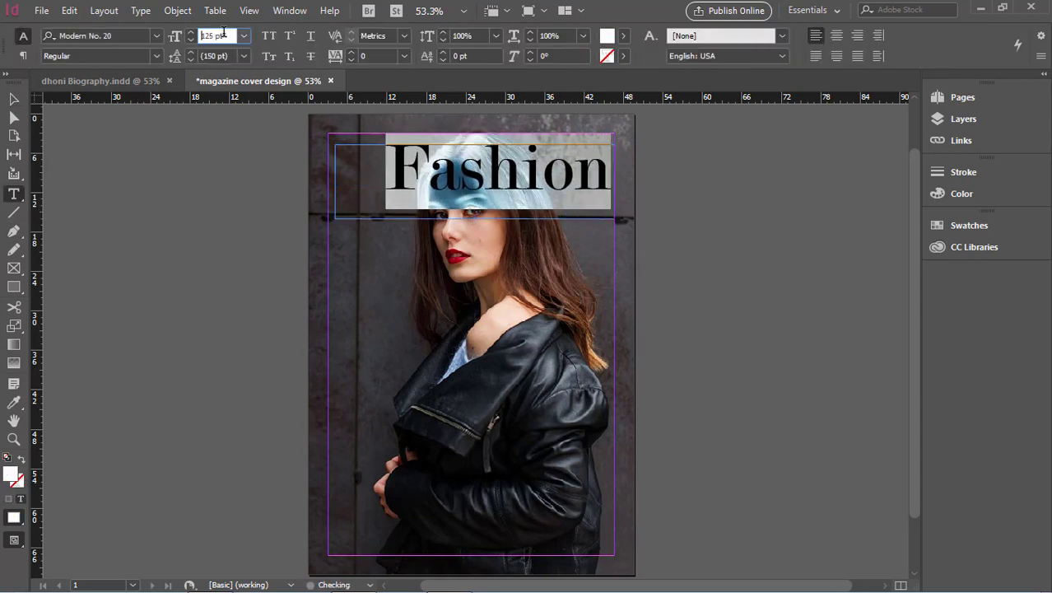
key(Escape)
click(729, 226)
drag(515, 171, 500, 171)
click(816, 219)
Move the photo down to about Y 3p10 and stretch it back up to the page's upper edge
drag(500, 270, 502, 281)
key(Down)
key(Down)
key(Down)
key(Down)
key(Down)
key(Down)
key(Down)
key(Down)
key(Down)
key(Down)
key(Down)
key(Down)
key(Down)
key(Down)
key(Down)
key(Down)
key(Down)
key(Down)
key(Down)
key(Down)
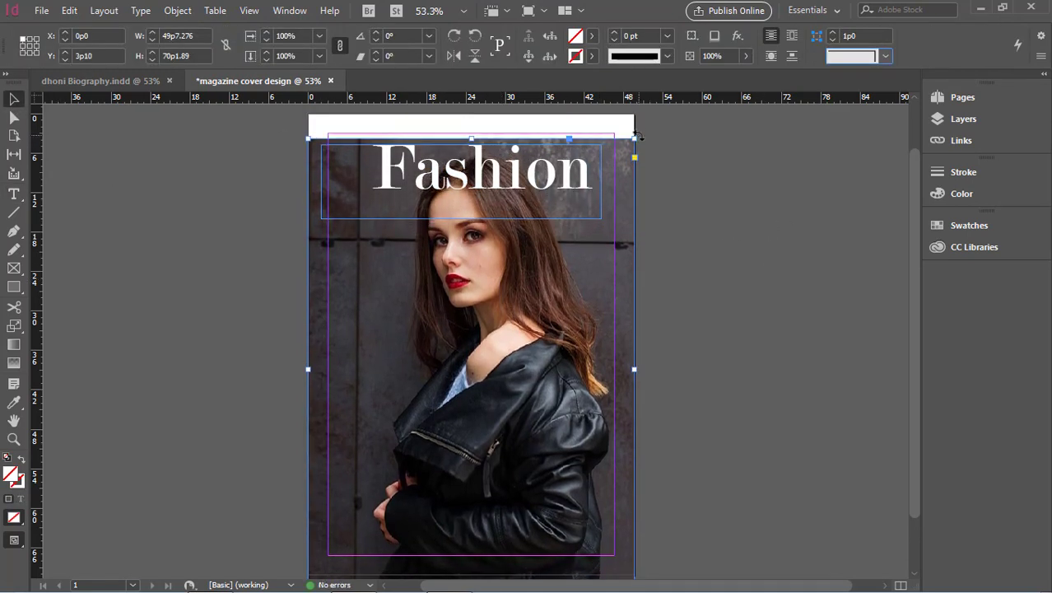
drag(638, 136, 640, 114)
Move the Fashion headline up to the upper margin and shorten its text frame to fit the word
click(491, 185)
drag(459, 175, 494, 167)
click(734, 169)
click(164, 346)
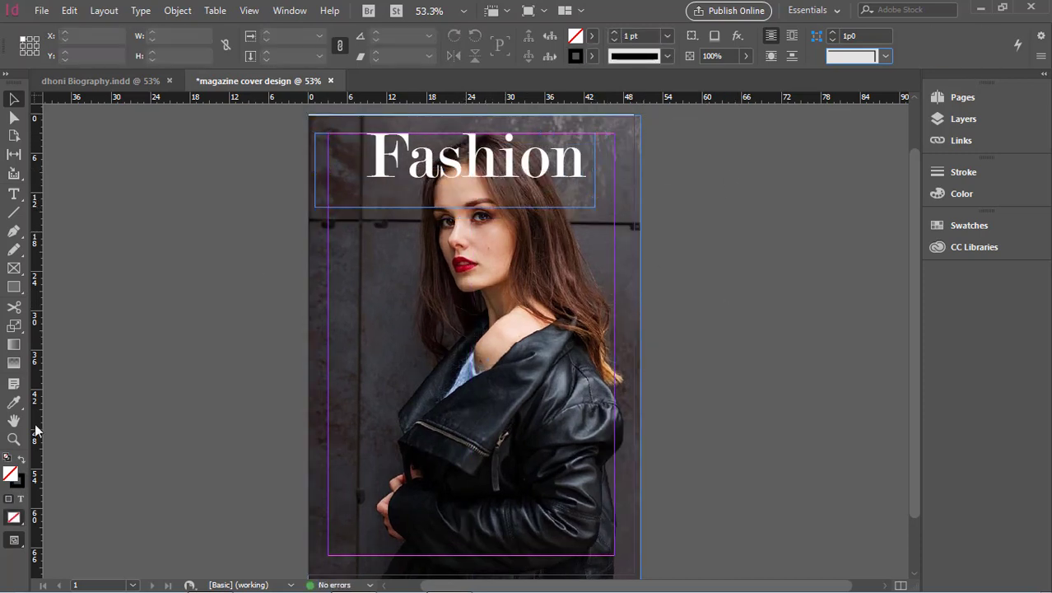
click(512, 179)
drag(455, 207, 455, 186)
mouse_move(316, 159)
mouse_down()
mouse_move(356, 159)
mouse_move(316, 159)
mouse_up()
click(664, 183)
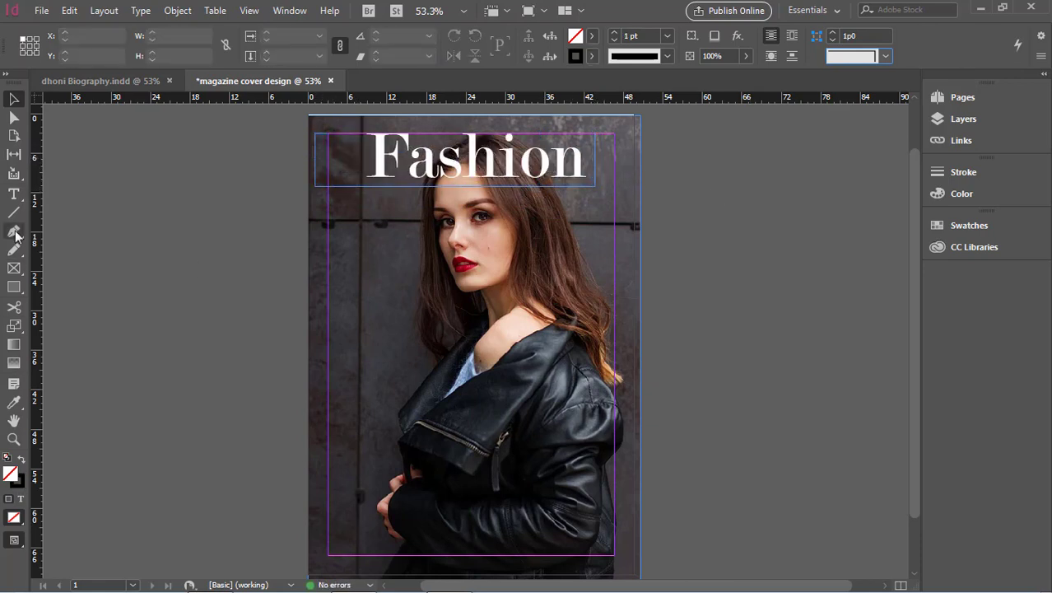
Add the word magazine in a small text frame below the headline and color it yellow with C=0 M=0 Y=100 K=0
click(13, 194)
drag(376, 235, 516, 263)
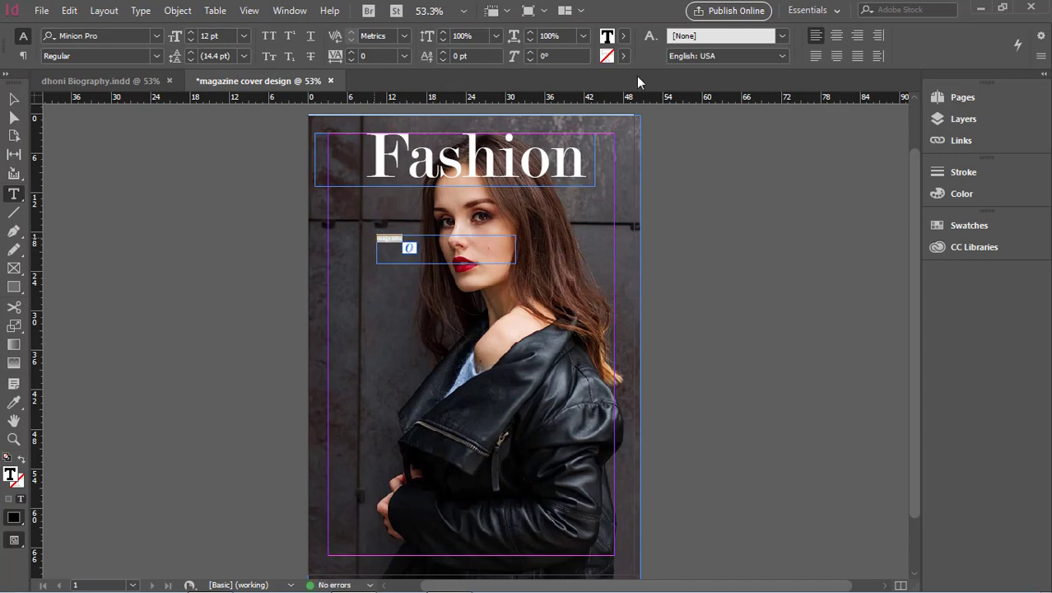
click(623, 35)
scroll(484, 156, down, 1)
click(541, 239)
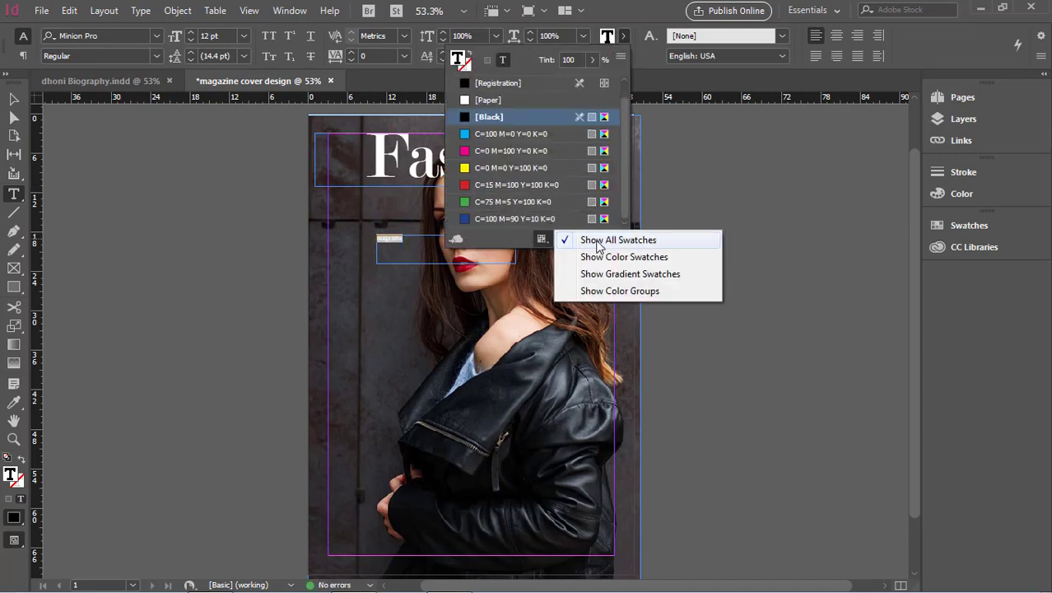
click(599, 241)
click(485, 150)
click(475, 185)
scroll(475, 183, up, 1)
click(473, 184)
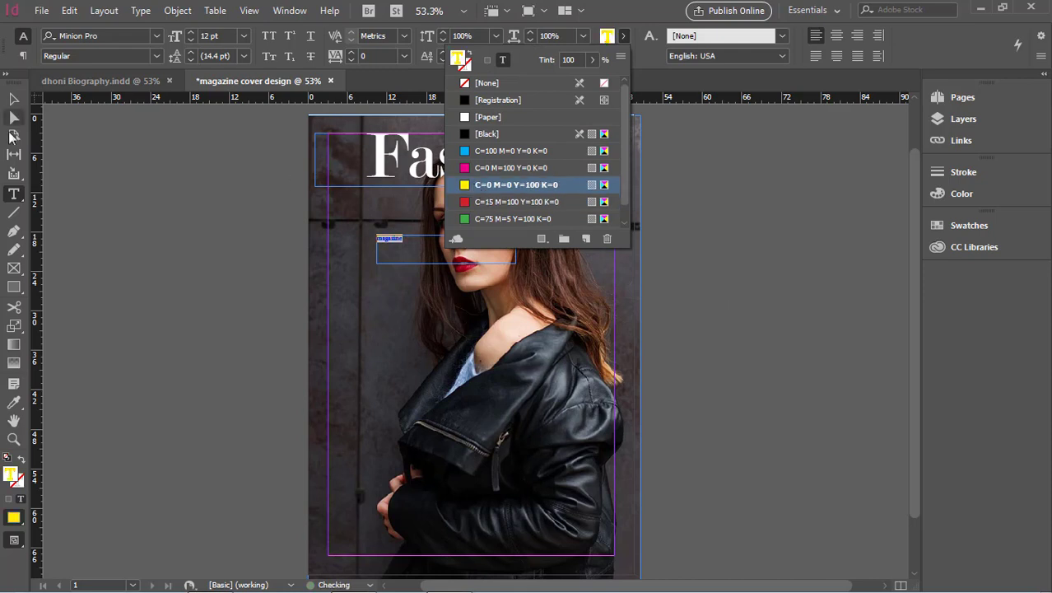
Enlarge the yellow magazine text within its frame
click(245, 35)
click(228, 35)
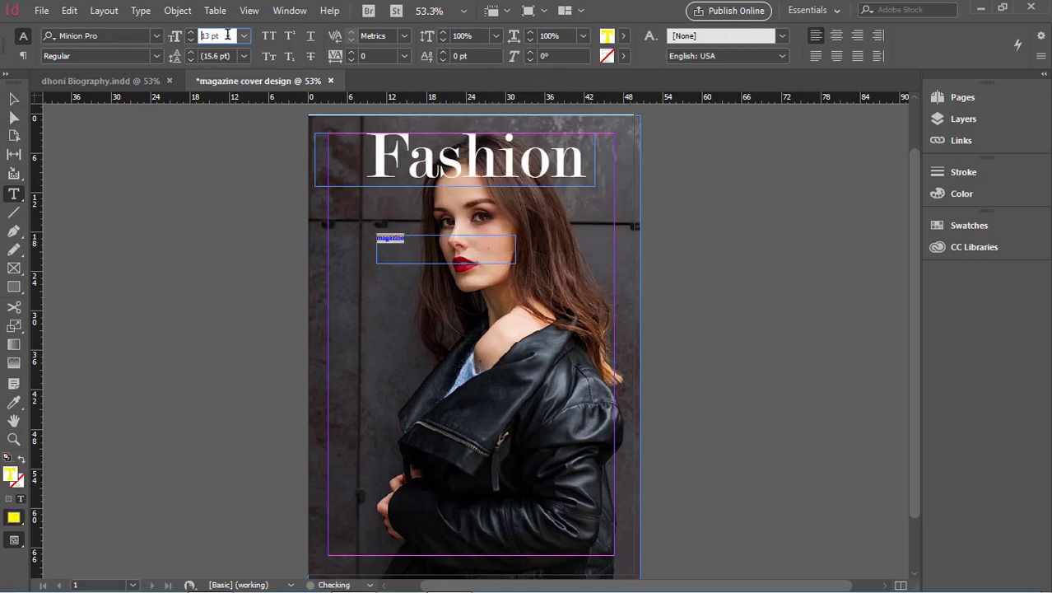
key(Escape)
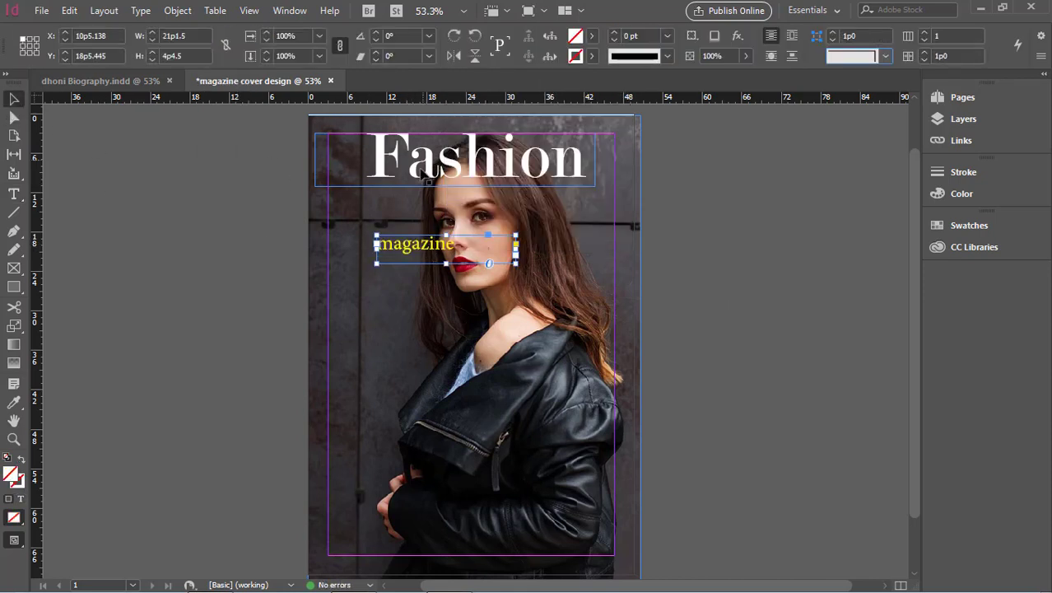
Try Lucida Fax, Arial and Impact as the font of the Fashion headline
key(Down)
key(Down)
key(Down)
key(Down)
key(Down)
key(Down)
key(Down)
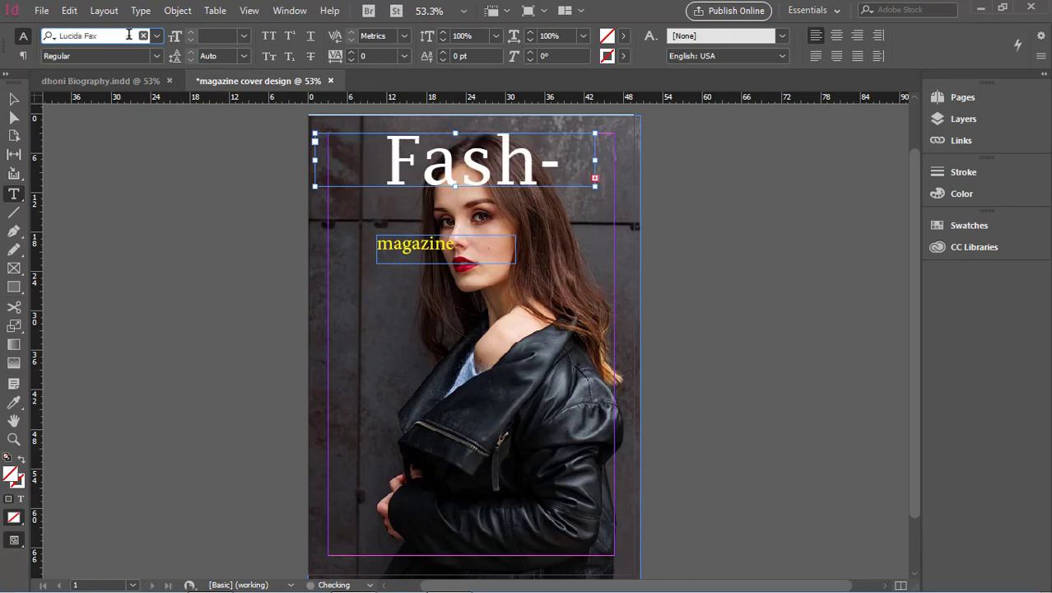
click(156, 38)
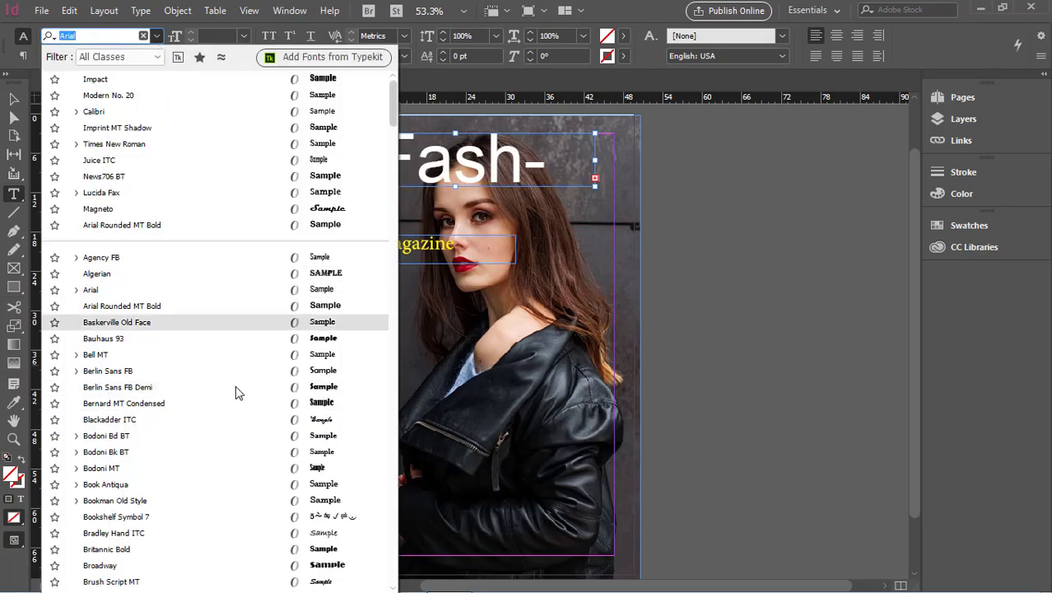
click(169, 206)
click(131, 36)
key(Down)
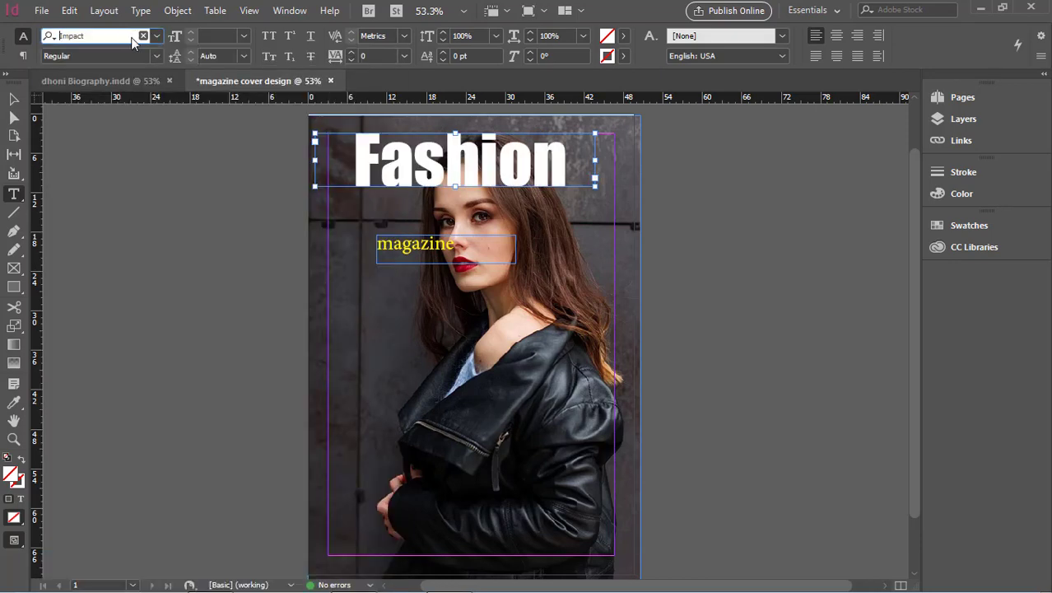
Try more headline fonts, including Imprint MT Shadow, Berlin Sans FB, Britannic Bold, Brush Script MT and Century Schoolbook
key(Down)
key(Down)
key(Down)
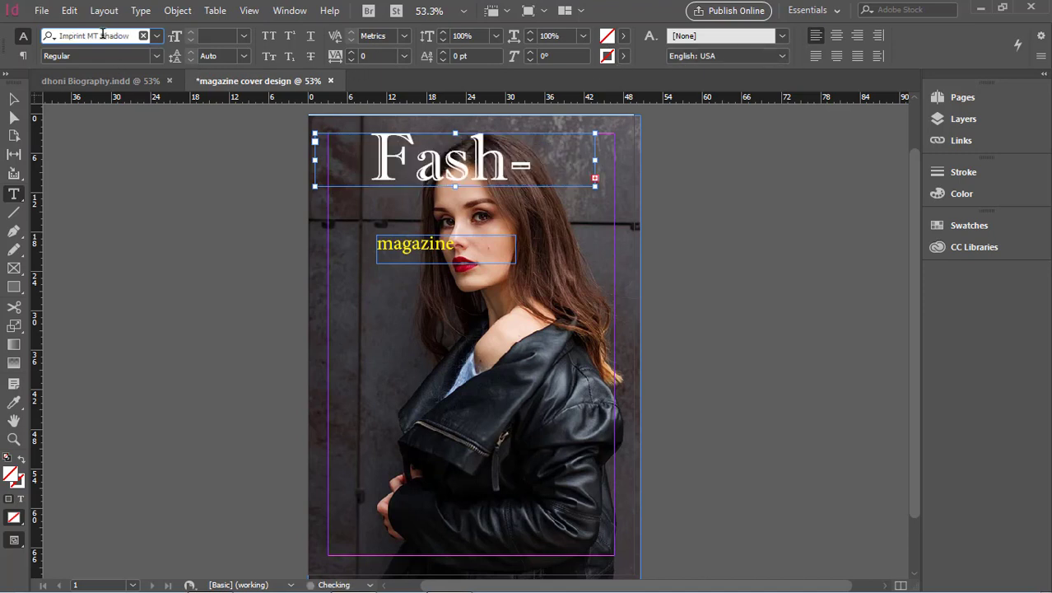
key(Down)
key(Down)
key(Down)
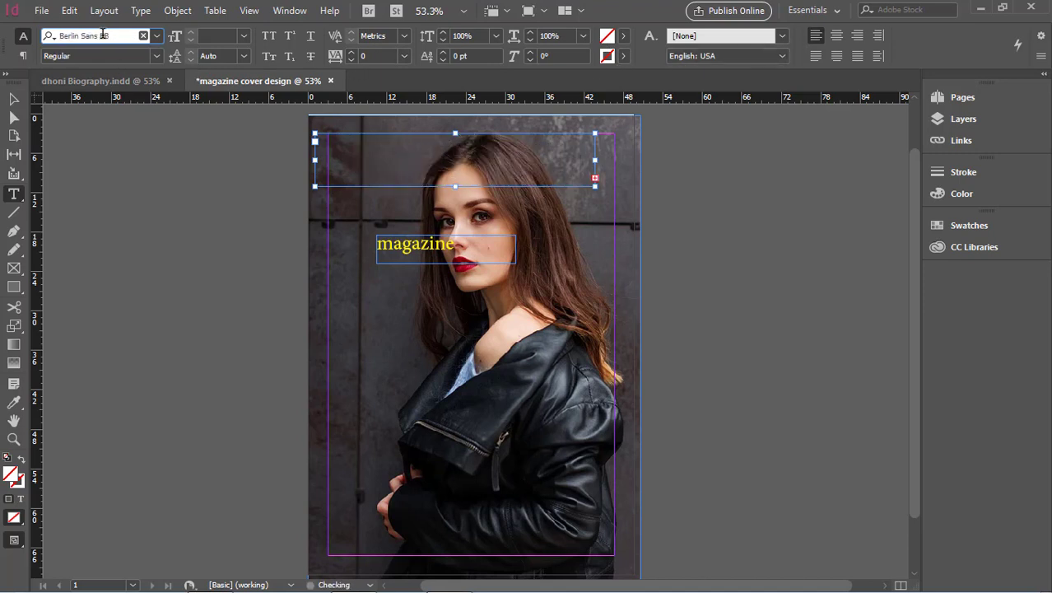
key(Down)
key(Down)
key(Down)
key(Down)
key(Down)
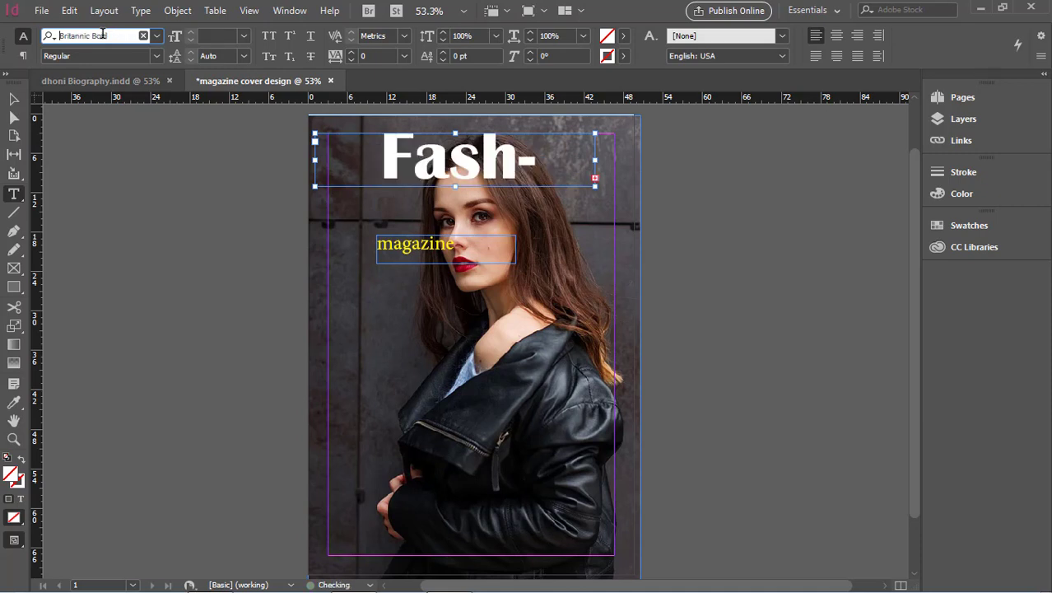
key(Down)
key(Down)
key(Down)
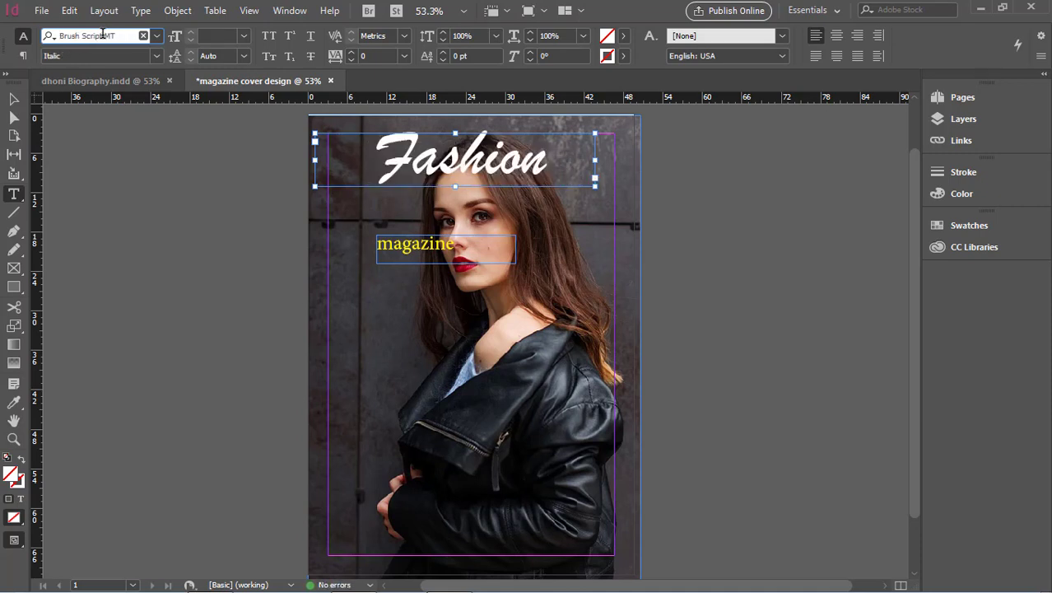
key(Down)
key(Down)
key(Down)
key(Down)
key(Down)
key(Down)
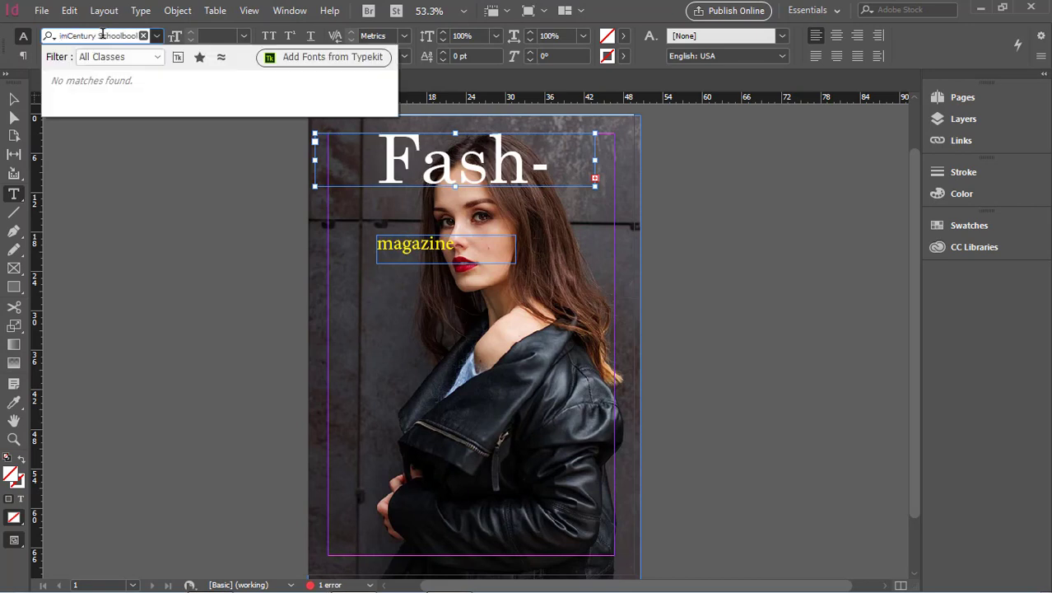
Set the Fashion headline's font to Impact
key(BackSpace)
key(BackSpace)
key(Down)
key(Down)
key(Up)
click(116, 127)
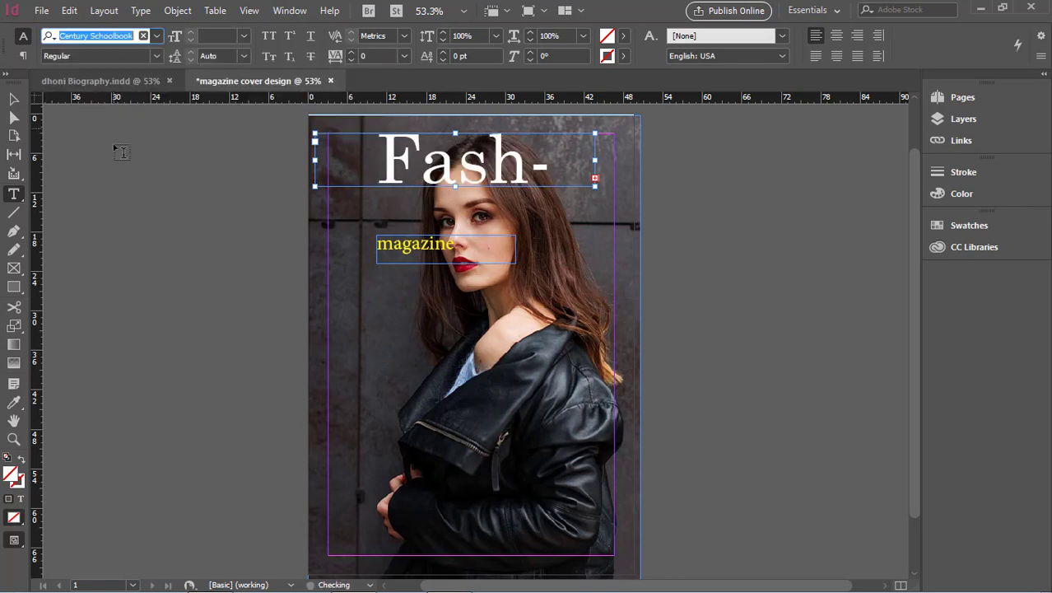
key(Escape)
click(112, 157)
Move the Fashion headline slightly down and right, and lower the photo to about Y 4p6
drag(488, 160, 501, 166)
click(556, 267)
key(shift+Down)
key(shift+Down)
key(shift+Down)
key(shift+Down)
key(shift+Down)
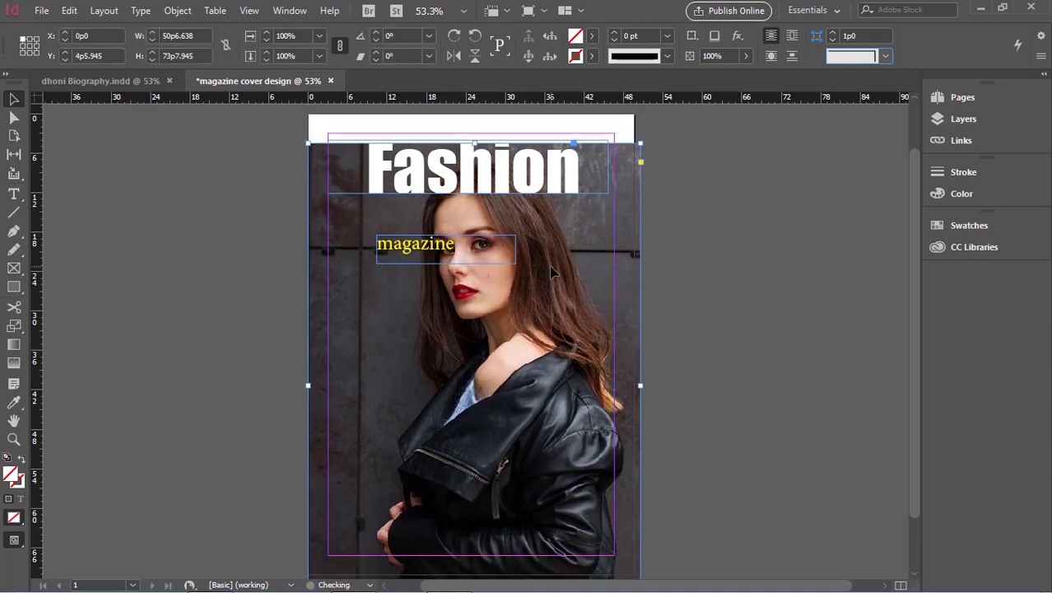
Extend the top edge of the portrait photo's frame up to the top edge of the page
double_click(554, 271)
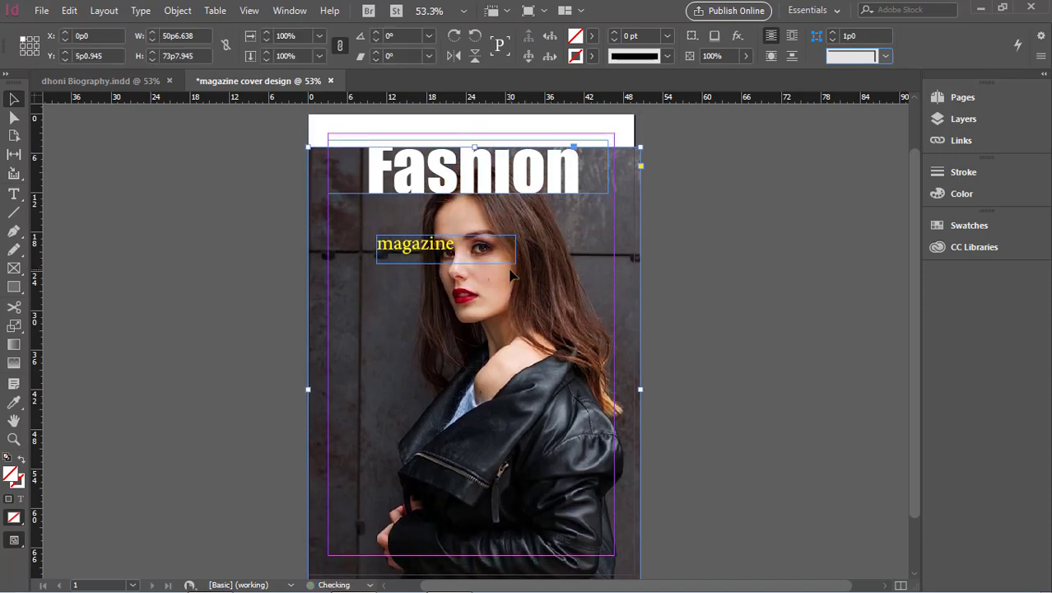
drag(481, 146, 482, 111)
click(483, 163)
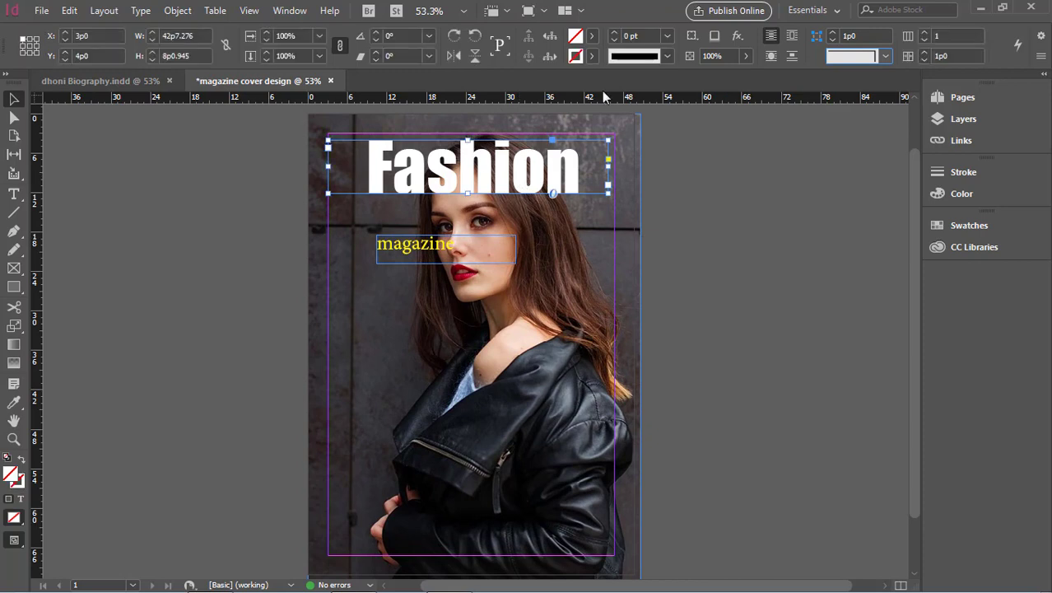
Set the magazine subtitle's font to Magneto Bold after trying other fonts such as Mistral and Microsoft PhagsPa
click(416, 247)
double_click(416, 244)
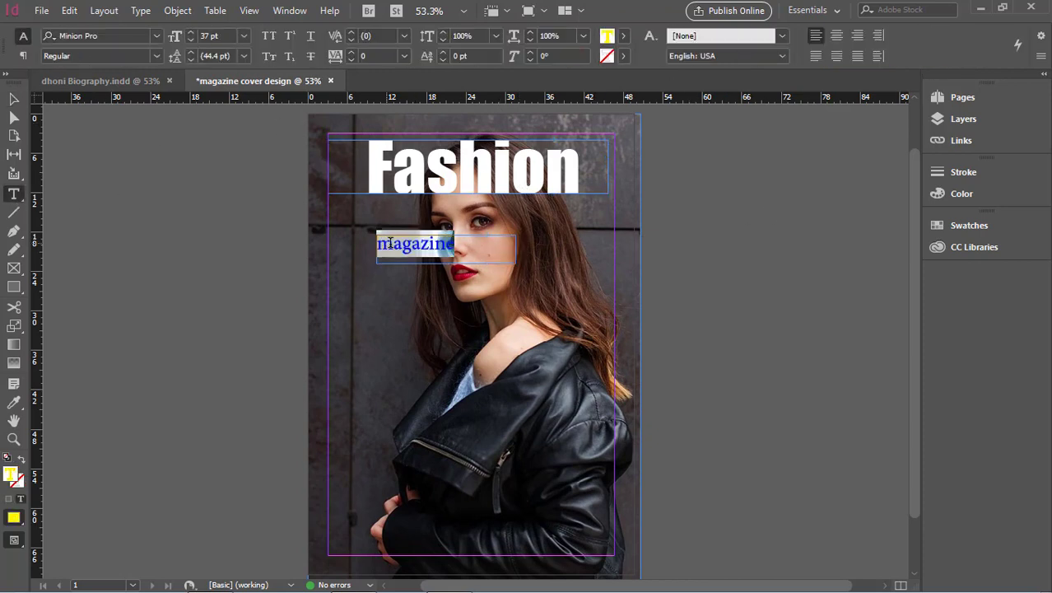
click(121, 37)
text(Mistral)
key(Return)
key(Up)
key(Up)
key(Up)
key(Up)
key(Up)
key(Up)
key(Up)
key(Up)
key(Up)
key(Up)
key(Up)
key(Up)
key(Up)
key(Up)
key(Up)
key(Up)
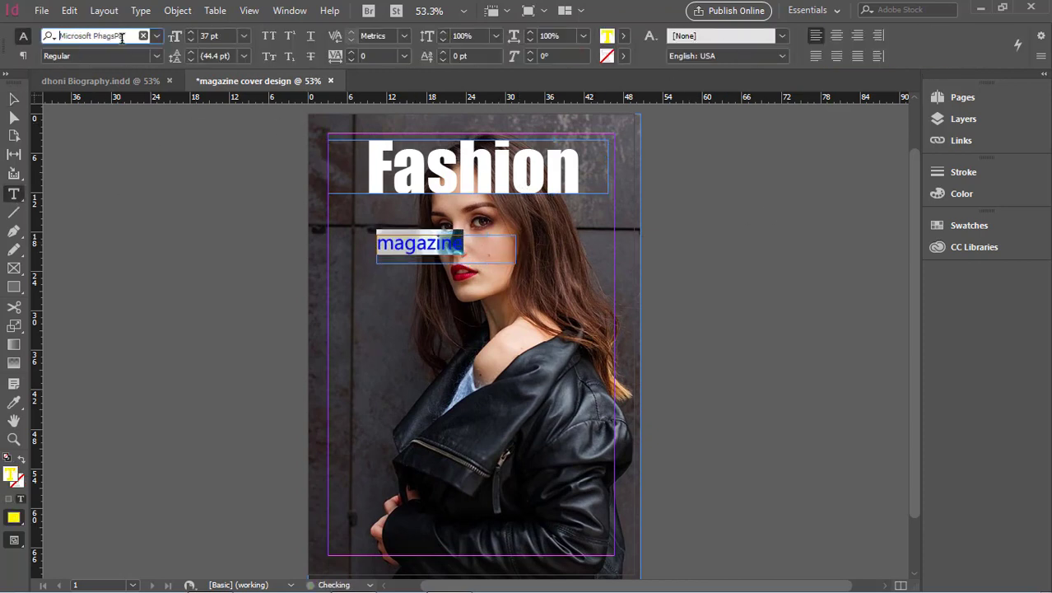
key(Escape)
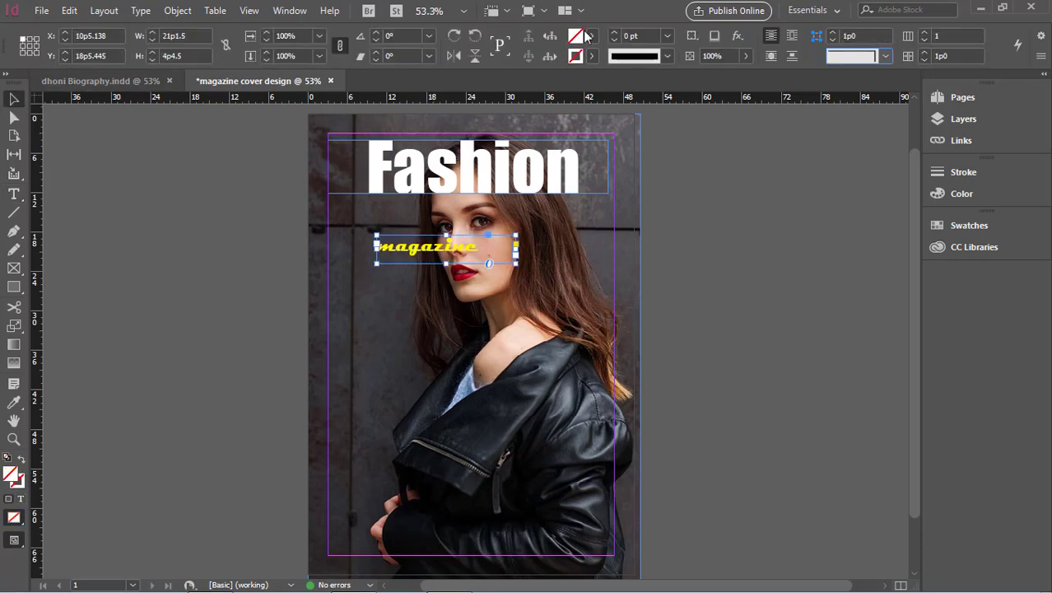
double_click(11, 475)
key(Escape)
double_click(11, 475)
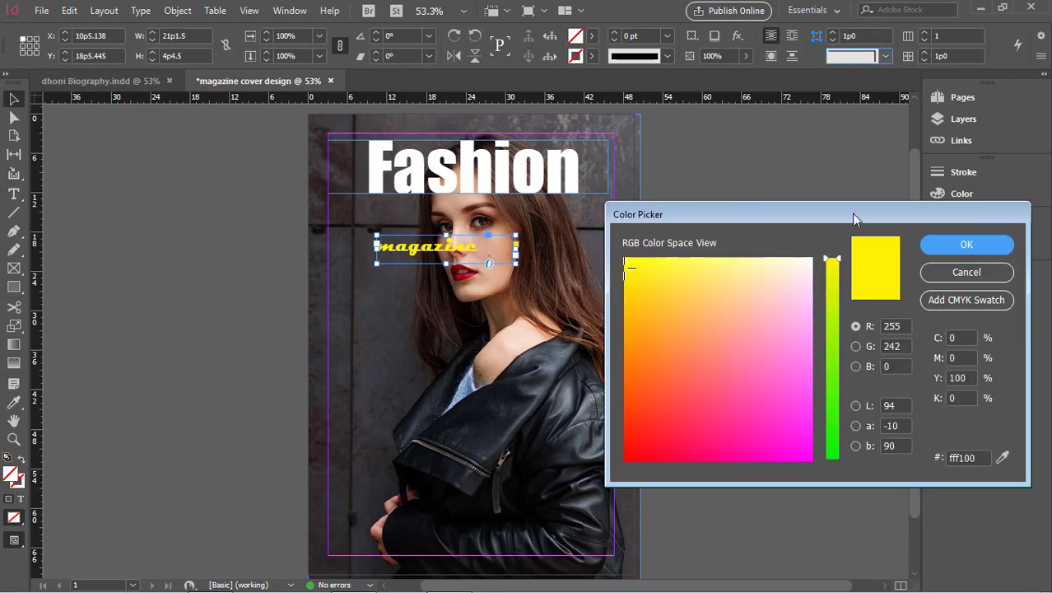
click(965, 273)
click(13, 193)
click(623, 35)
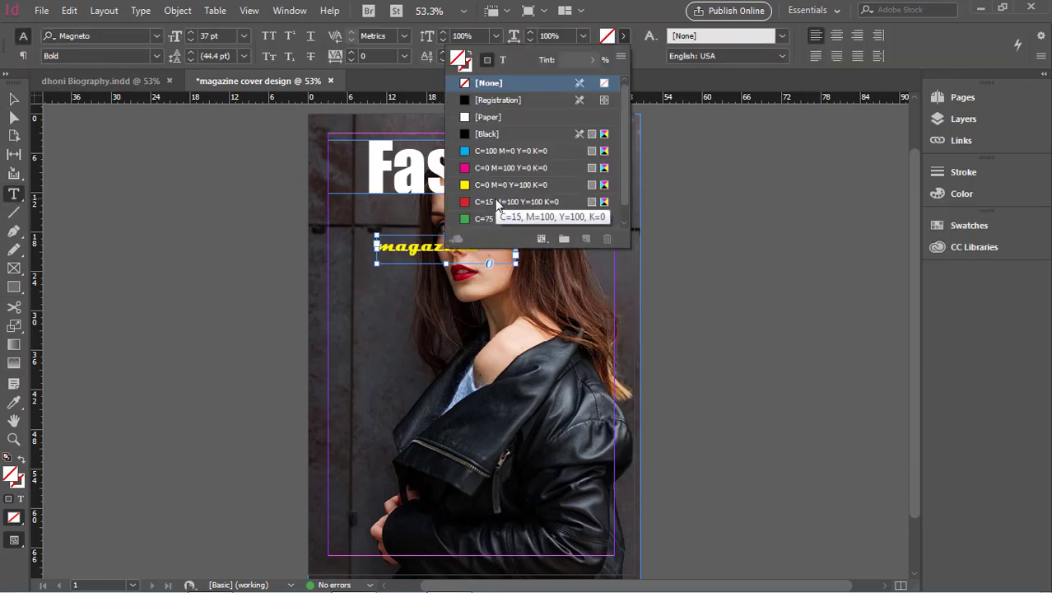
click(496, 202)
click(90, 124)
Set the magazine subtitle's text colour to the salmon pink ff7e88
drag(376, 245, 478, 247)
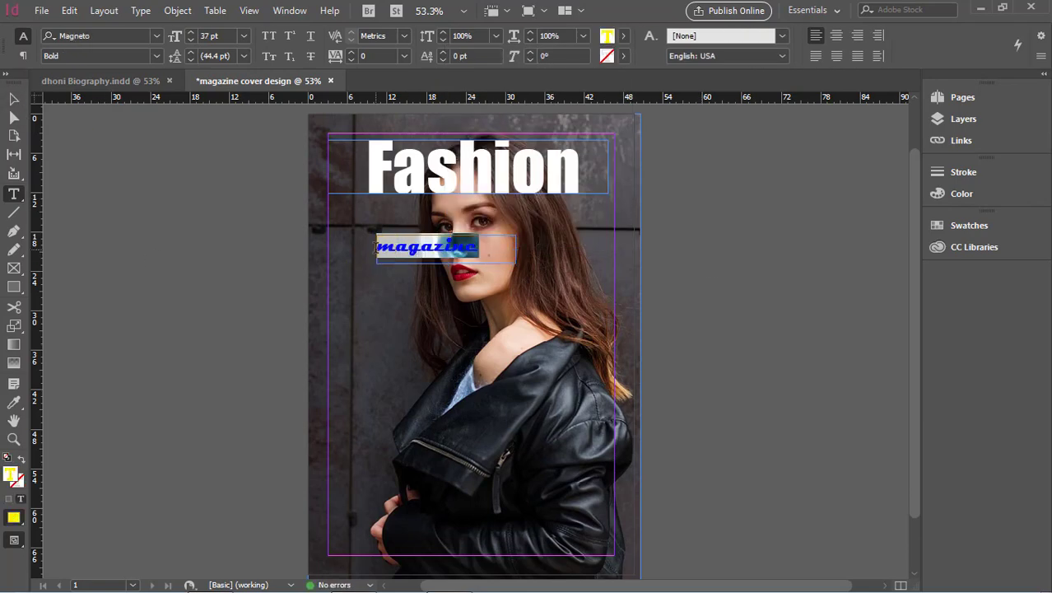
double_click(609, 39)
drag(659, 446, 726, 359)
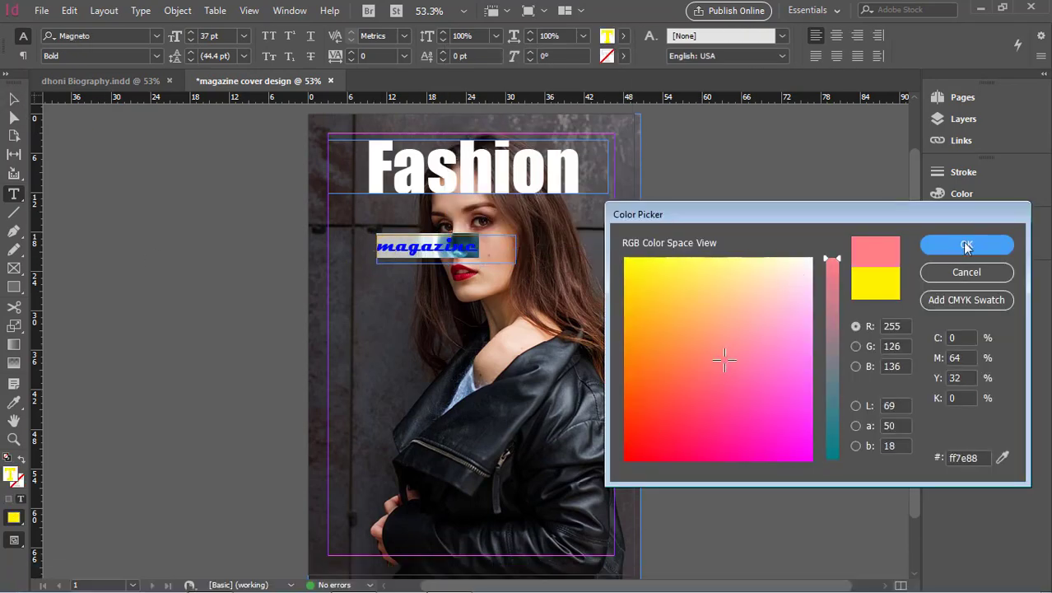
click(965, 245)
key(Escape)
click(245, 220)
Recolour the Fashion headline text from white to a strong magenta pink
double_click(486, 163)
double_click(486, 163)
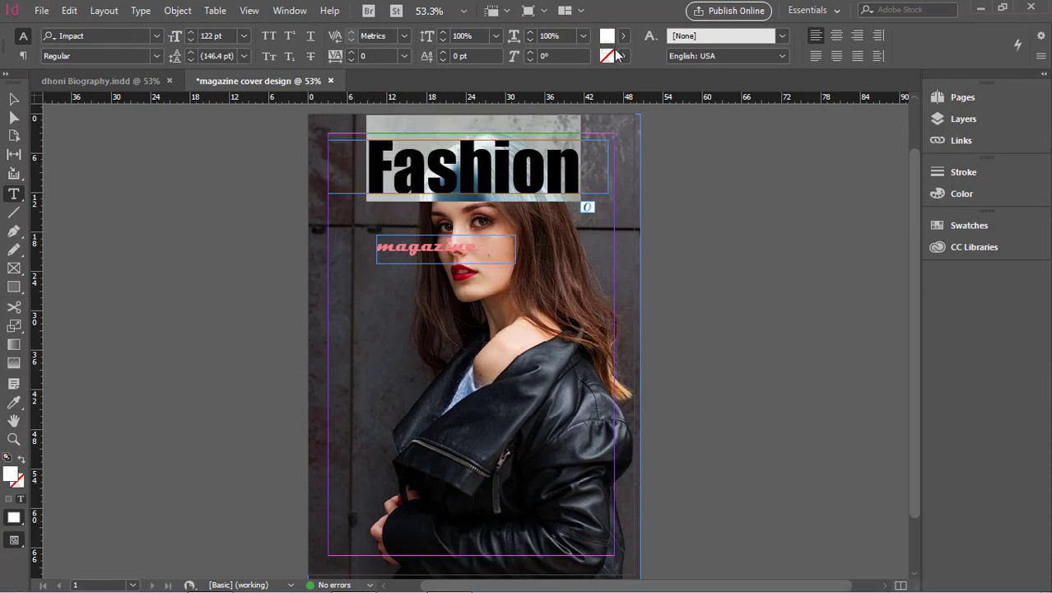
double_click(9, 476)
drag(785, 375, 785, 431)
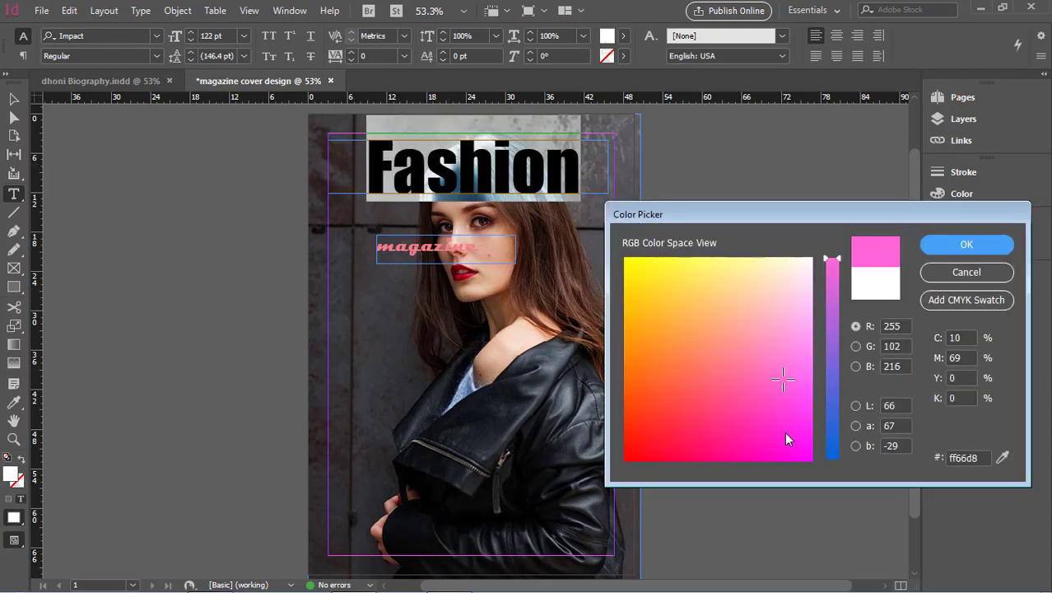
click(964, 246)
key(Escape)
click(725, 235)
Change the magazine subtitle's text colour to white
click(430, 252)
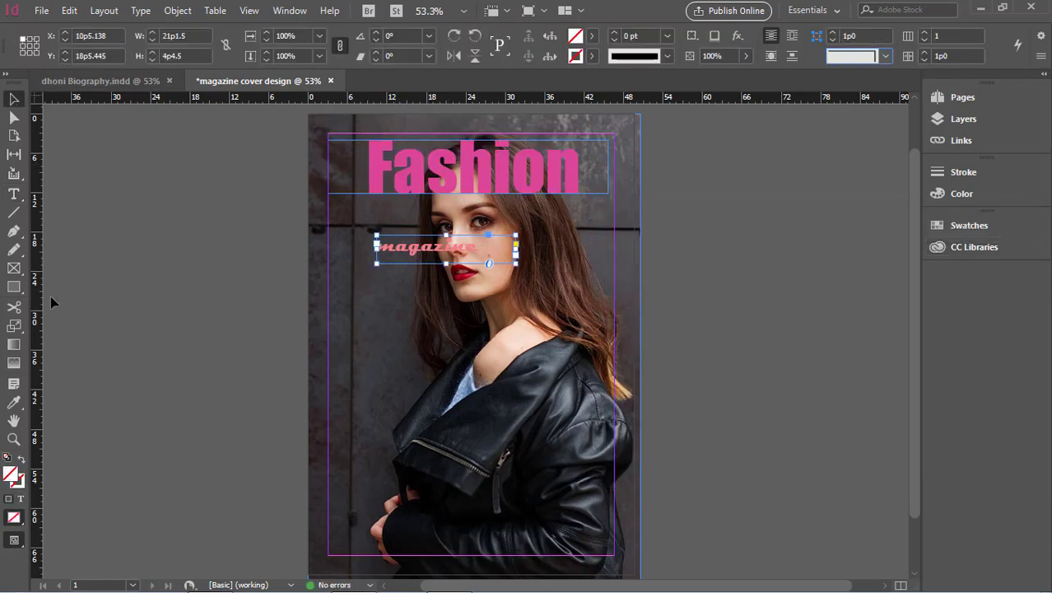
click(13, 194)
drag(378, 246, 485, 260)
double_click(10, 477)
drag(792, 260, 812, 257)
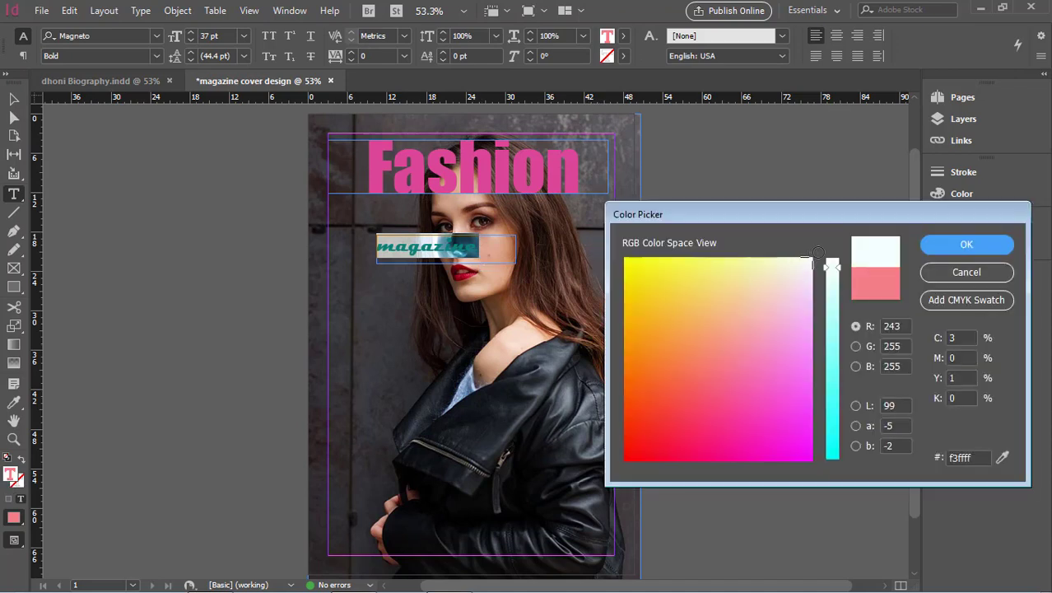
click(966, 244)
key(Escape)
click(148, 205)
Move the magazine subtitle directly beneath the right end of the Fashion headline, at about X 26p3, Y 11p3
drag(441, 249, 540, 202)
key(Right)
key(Right)
key(Right)
key(Right)
key(Right)
key(Right)
key(Right)
key(Right)
key(Right)
key(Right)
key(Right)
key(Right)
key(Right)
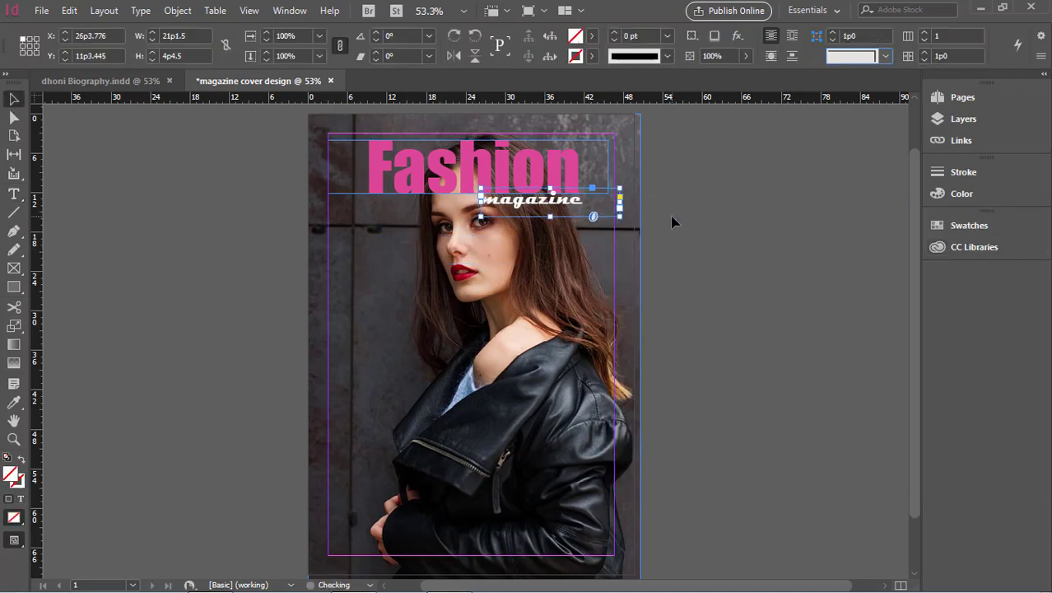
click(721, 253)
Nudge the portrait photo left to about X -3p8, leaving its vertical position at Y 0p0
click(376, 442)
key(Left)
key(Left)
key(Left)
key(Left)
key(Left)
key(Left)
key(Left)
key(Left)
key(Left)
key(Left)
key(Left)
key(Left)
key(Left)
key(Left)
key(Left)
key(Left)
key(Left)
key(Left)
key(Left)
key(Left)
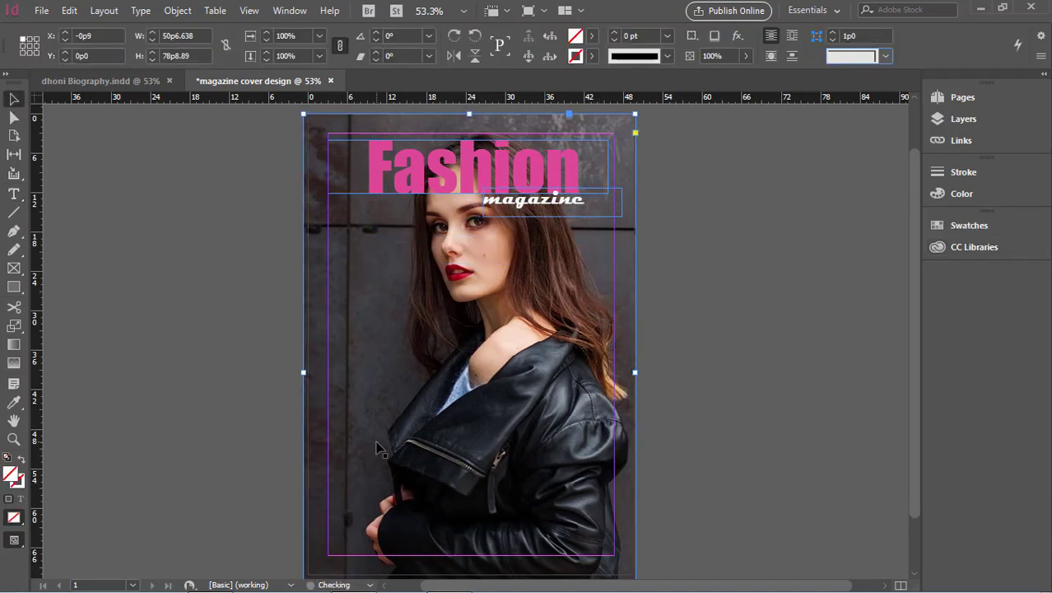
Resize the photo frame so that its right, bottom and left edges meet the page edges
scroll(620, 332, down, 1)
drag(617, 333, 635, 334)
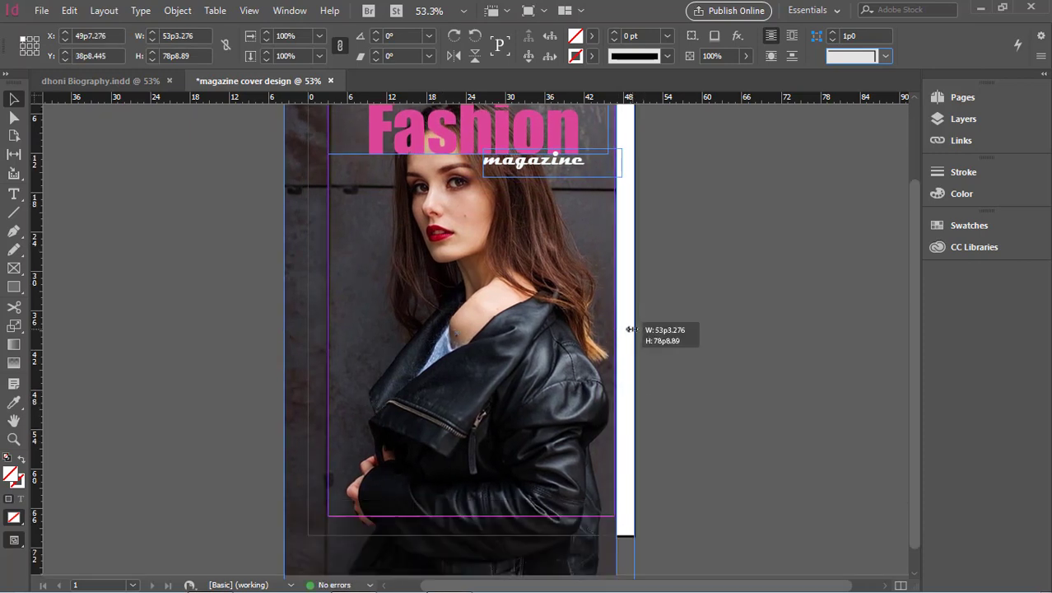
scroll(634, 333, down, 1)
drag(459, 566, 459, 512)
scroll(674, 435, up, 3)
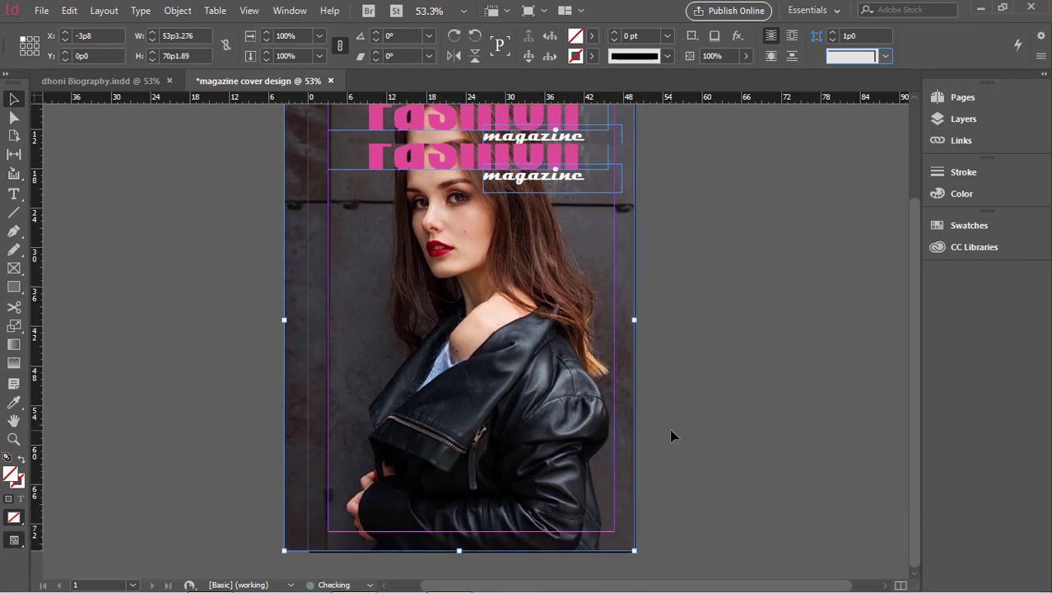
drag(284, 401, 308, 401)
click(742, 348)
scroll(742, 347, down, 3)
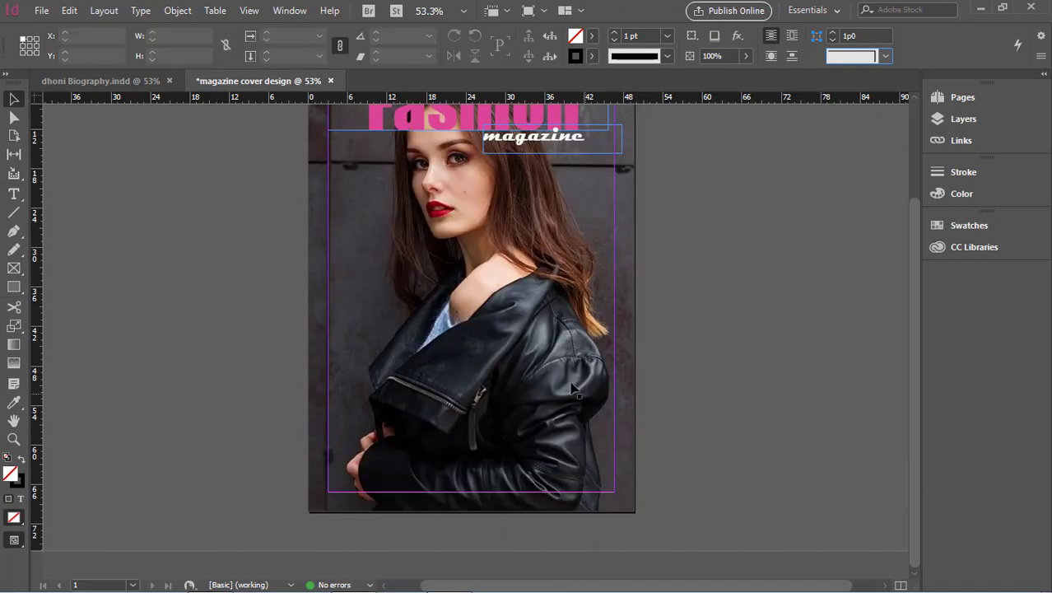
scroll(742, 347, up, 3)
click(545, 222)
click(763, 253)
click(461, 221)
scroll(323, 188, down, 2)
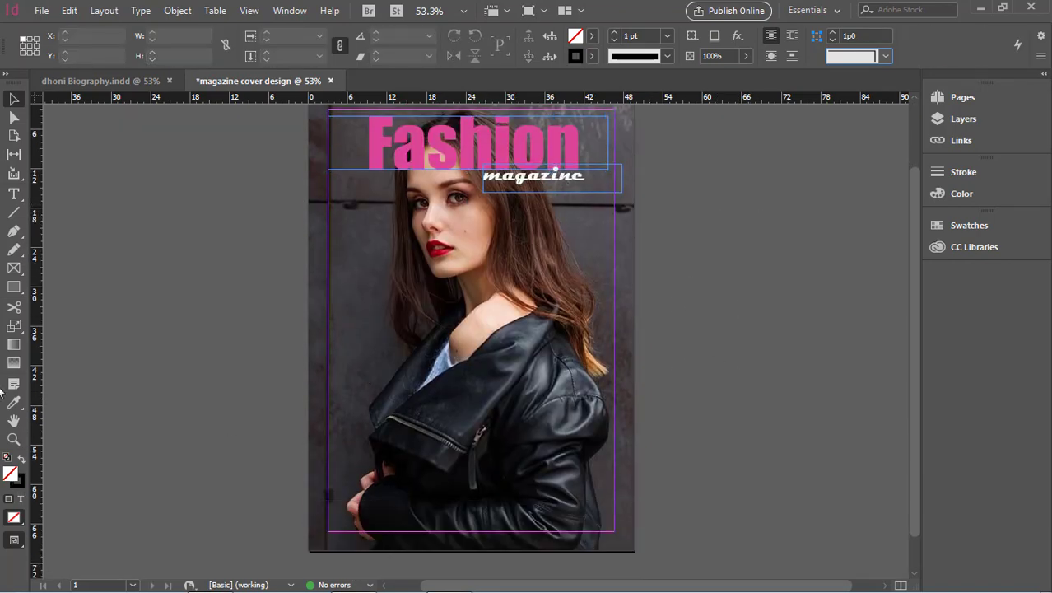
Add a text frame over the jacket with SUMMER and an indented TENDS on two lines, sized 54 pt
click(13, 196)
drag(446, 399, 634, 454)
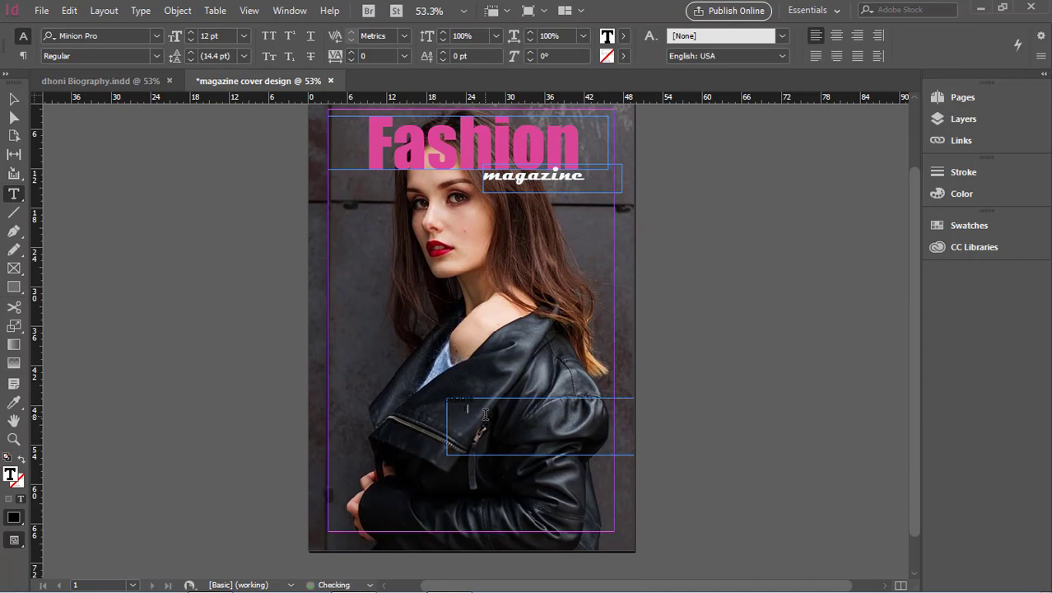
click(243, 36)
click(235, 233)
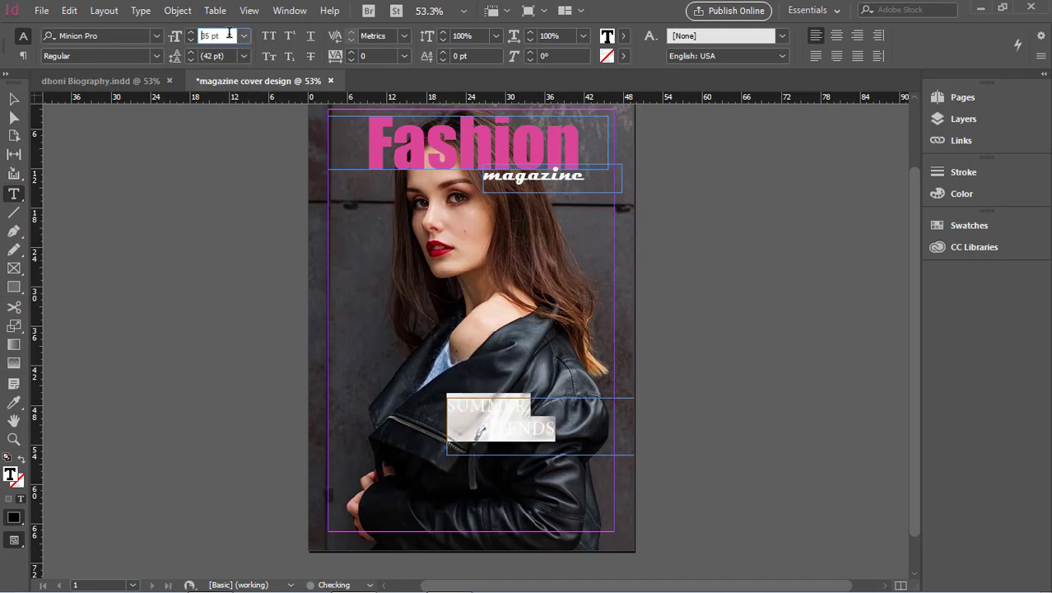
scroll(228, 34, up, 19)
Set the SUMMER TENDS text to Modern No. 20 and move its frame left to align with the right margin
click(117, 34)
scroll(116, 35, down, 1)
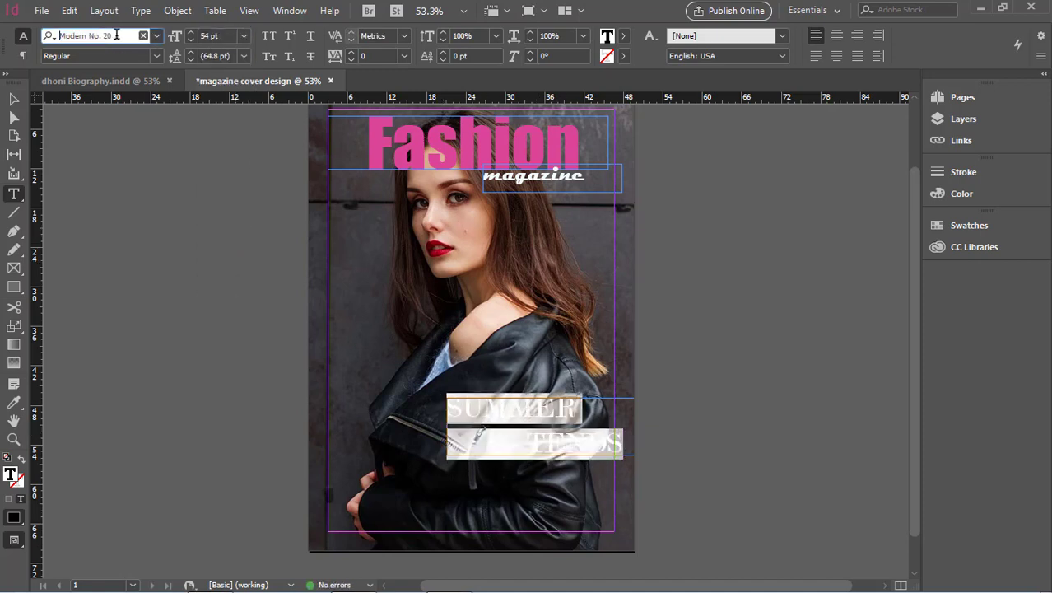
click(14, 99)
drag(601, 441, 582, 441)
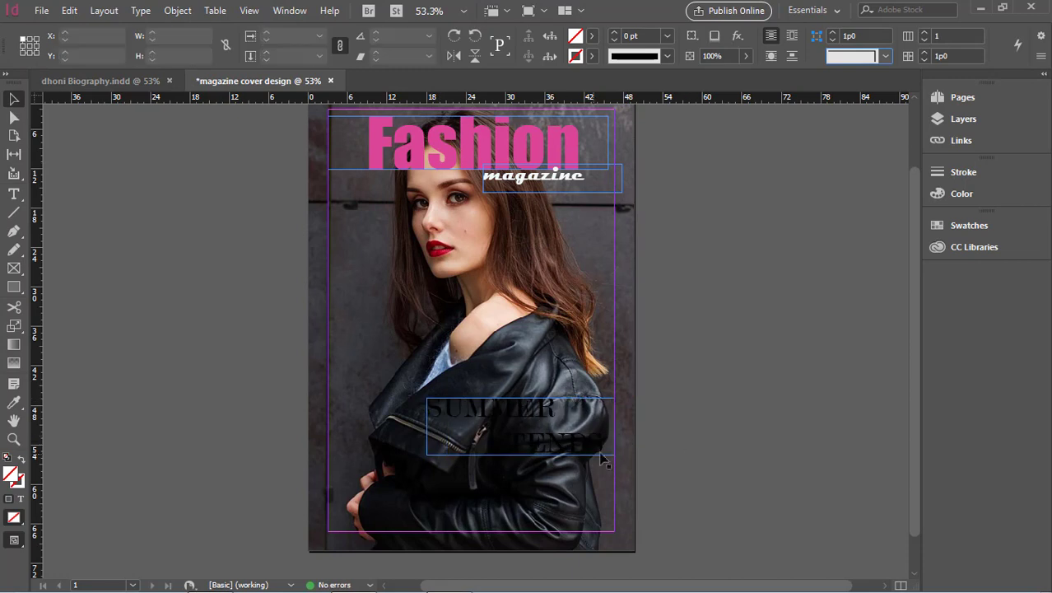
Change all of the SUMMER TENDS text from black to white
double_click(601, 457)
key(ctrl+a)
double_click(11, 475)
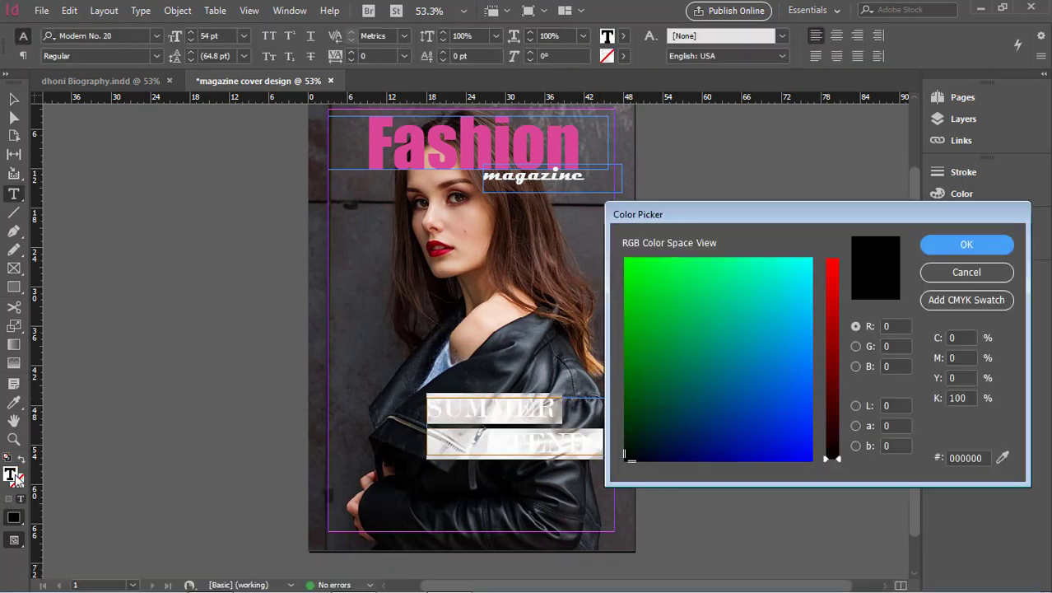
click(810, 259)
click(832, 259)
click(988, 243)
key(Escape)
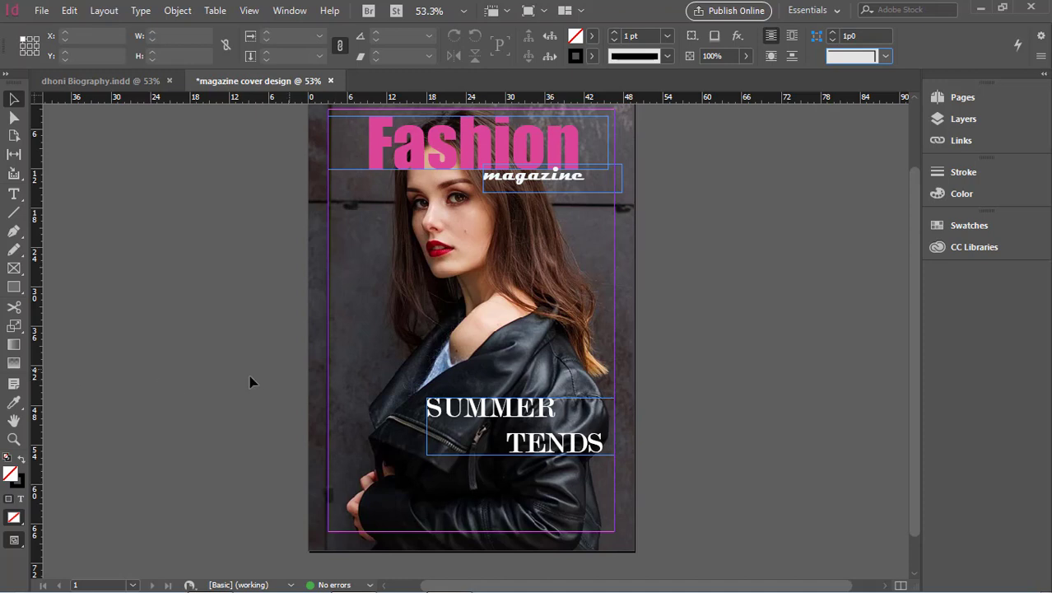
Add a text frame about 13p3 by 11p10 below the subtitle reading your New Workout on two lines, at 28 pt
key(t)
drag(521, 215, 608, 291)
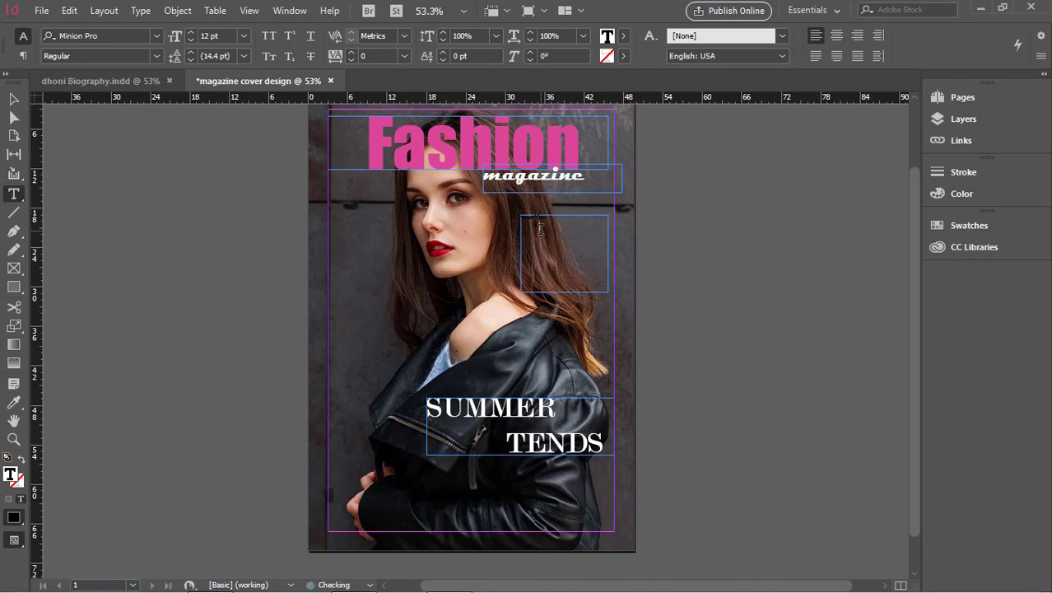
click(243, 35)
click(234, 233)
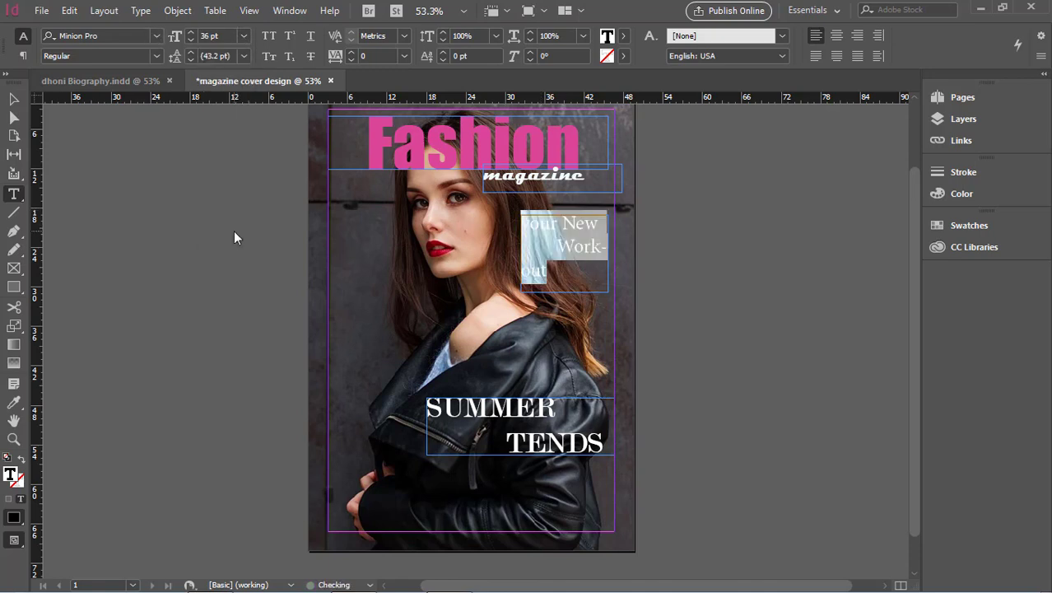
click(240, 34)
click(215, 36)
scroll(217, 36, down, 7)
scroll(220, 36, down, 1)
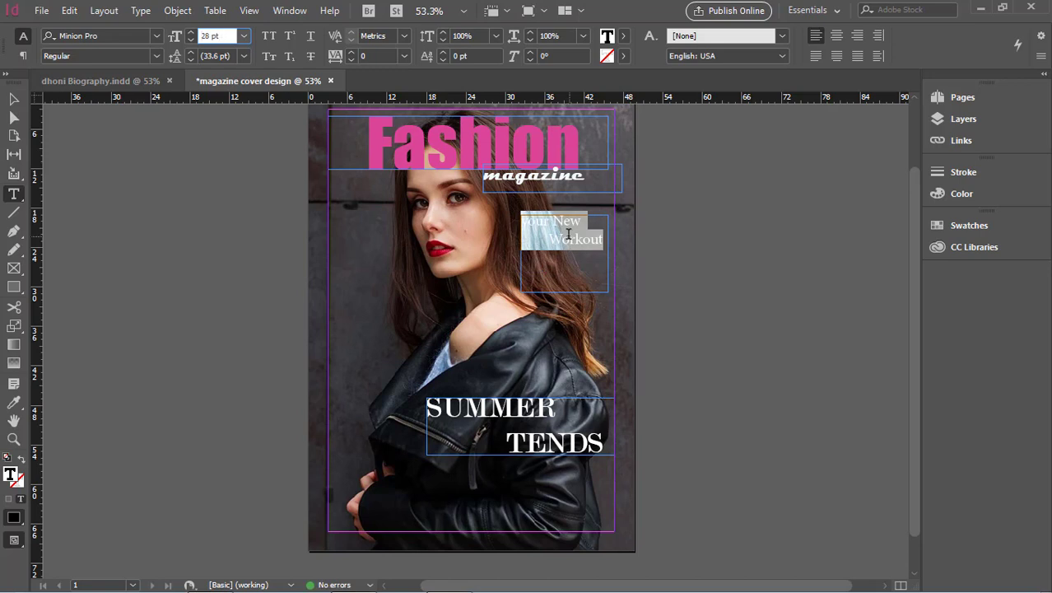
click(589, 255)
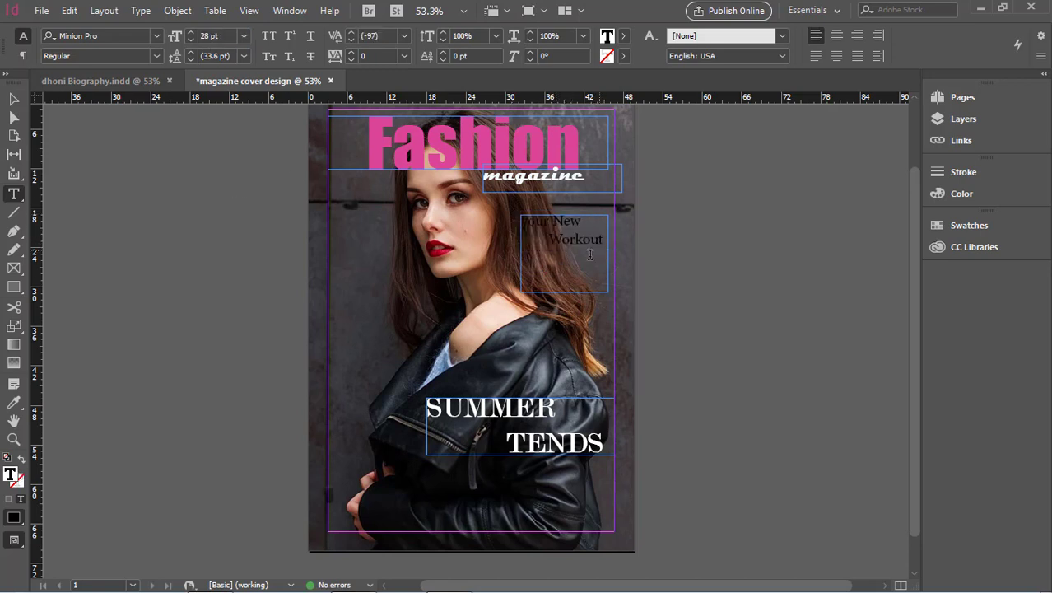
key(Escape)
double_click(11, 475)
click(700, 273)
click(966, 272)
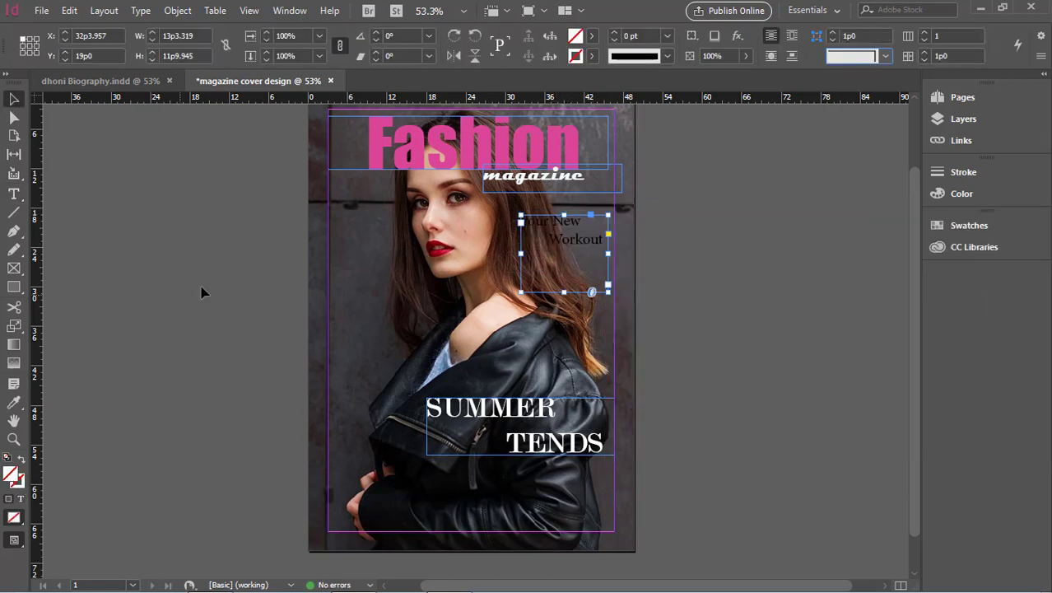
Remove the indent before Workout and right-align both lines of the your New Workout text
click(13, 194)
drag(528, 220, 602, 240)
click(598, 239)
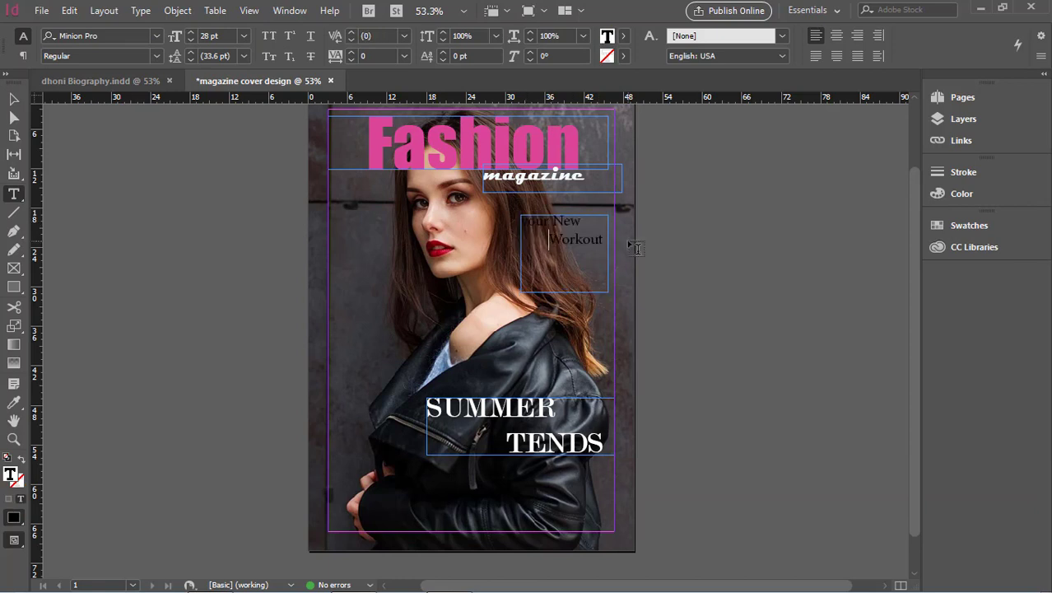
key(ctrl+a)
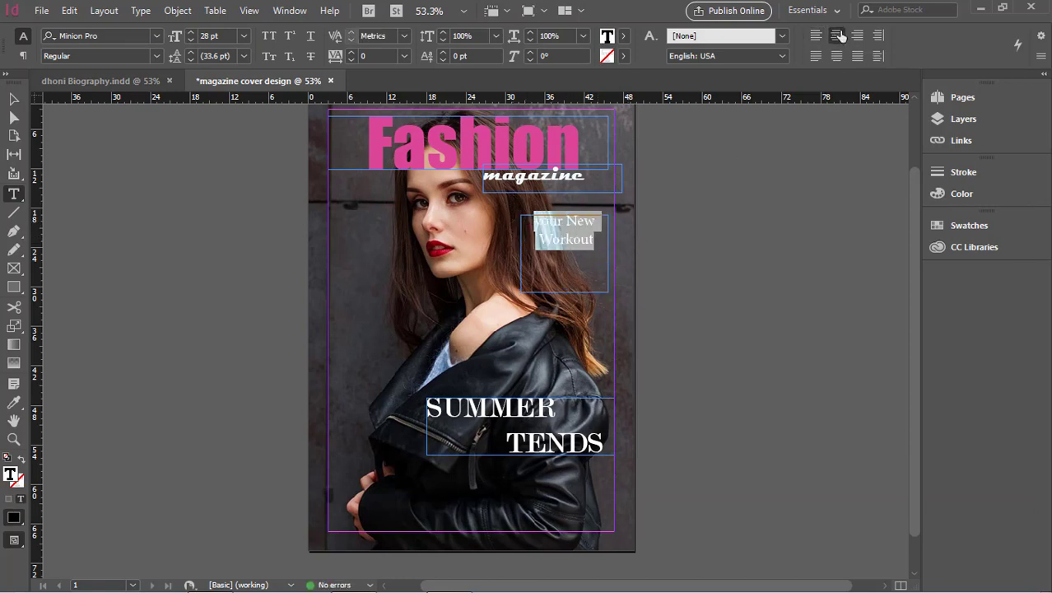
click(879, 36)
click(854, 37)
click(570, 237)
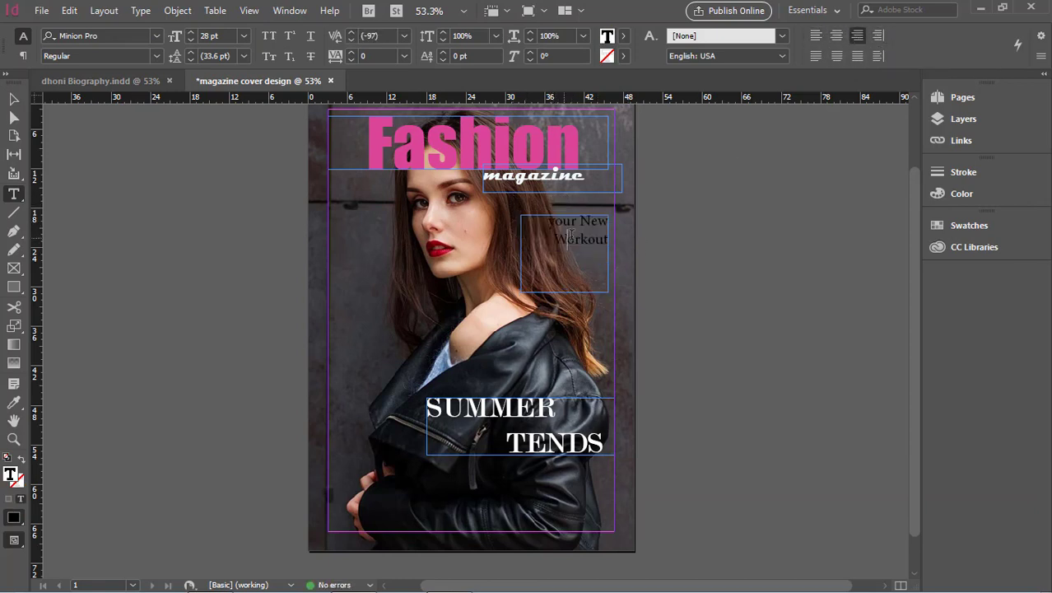
Set the your New Workout text to the Mistral font at 44 pt
key(ctrl+a)
click(136, 35)
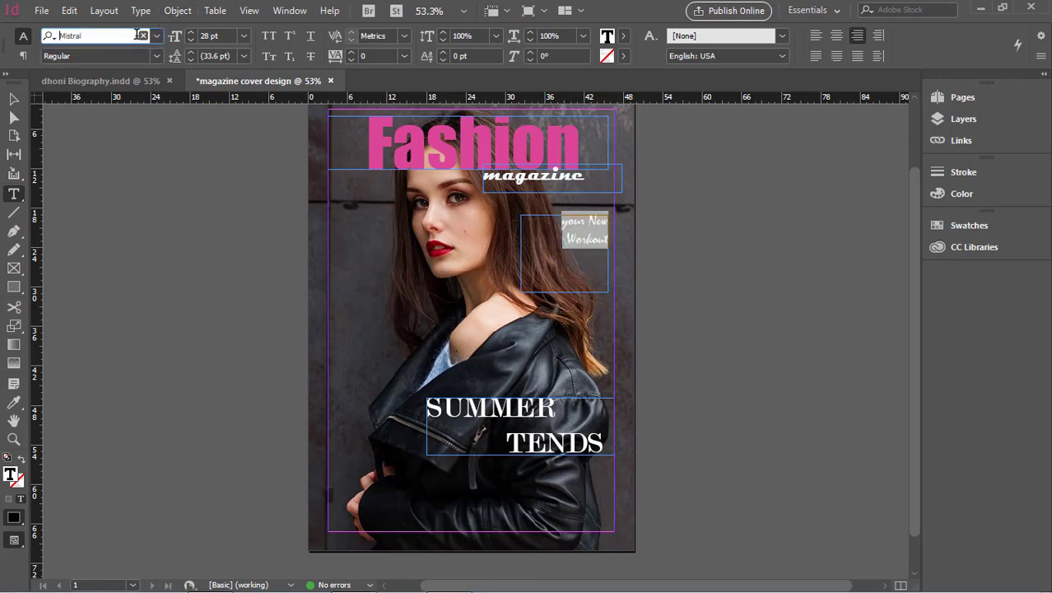
click(230, 35)
key(Up)
key(Up)
key(Up)
key(Up)
key(Up)
key(Up)
key(Up)
key(Up)
key(Up)
key(Up)
key(Up)
key(Up)
key(Up)
key(Up)
key(Up)
key(Up)
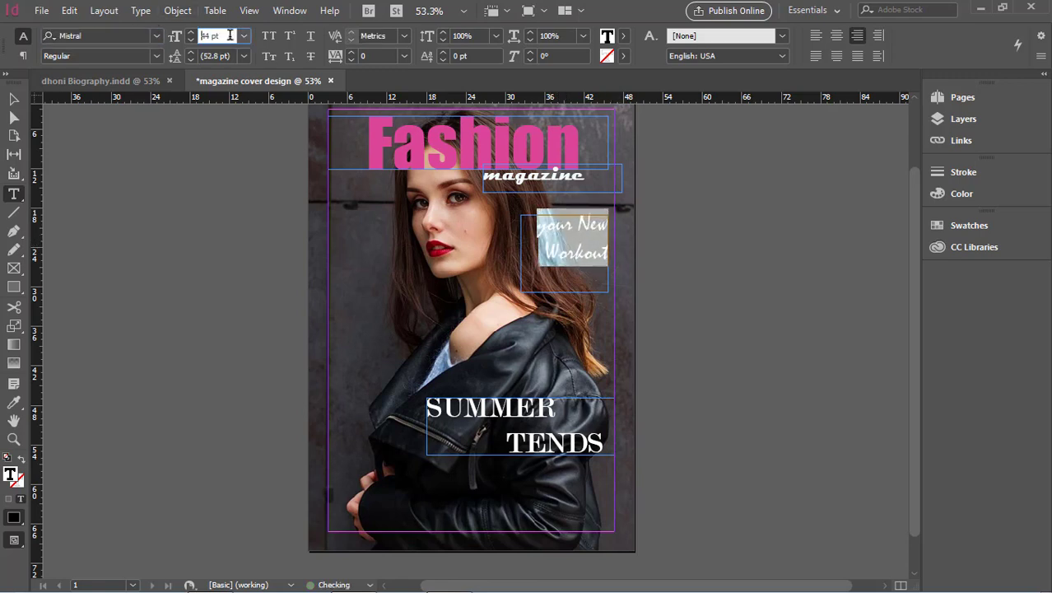
Enlarge the your New Workout text to 47 pt and change its color from white to red
double_click(606, 36)
drag(678, 282, 786, 268)
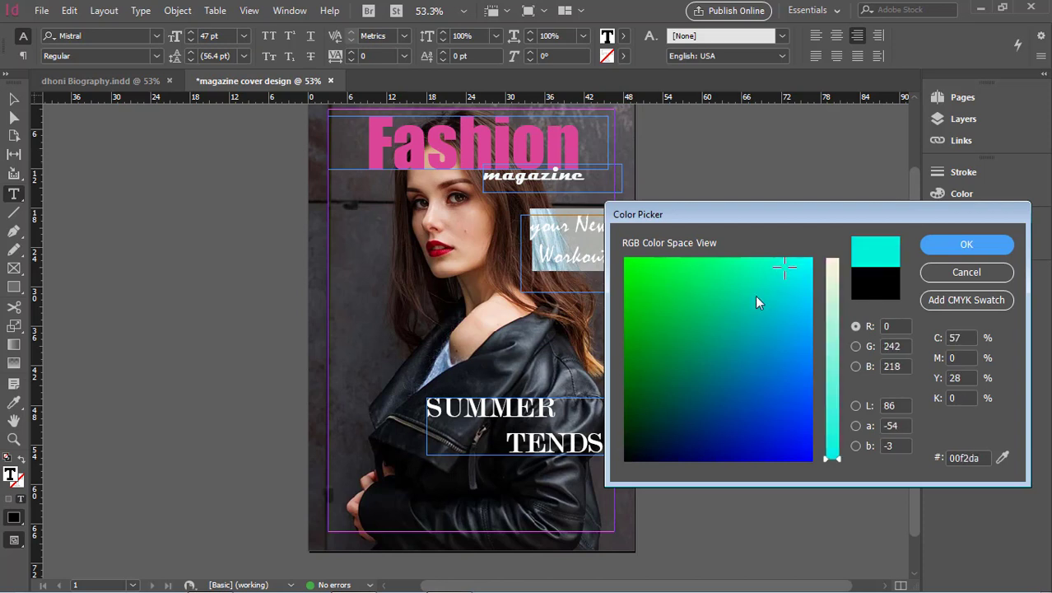
click(748, 443)
click(832, 261)
drag(661, 423, 649, 421)
click(966, 243)
key(Escape)
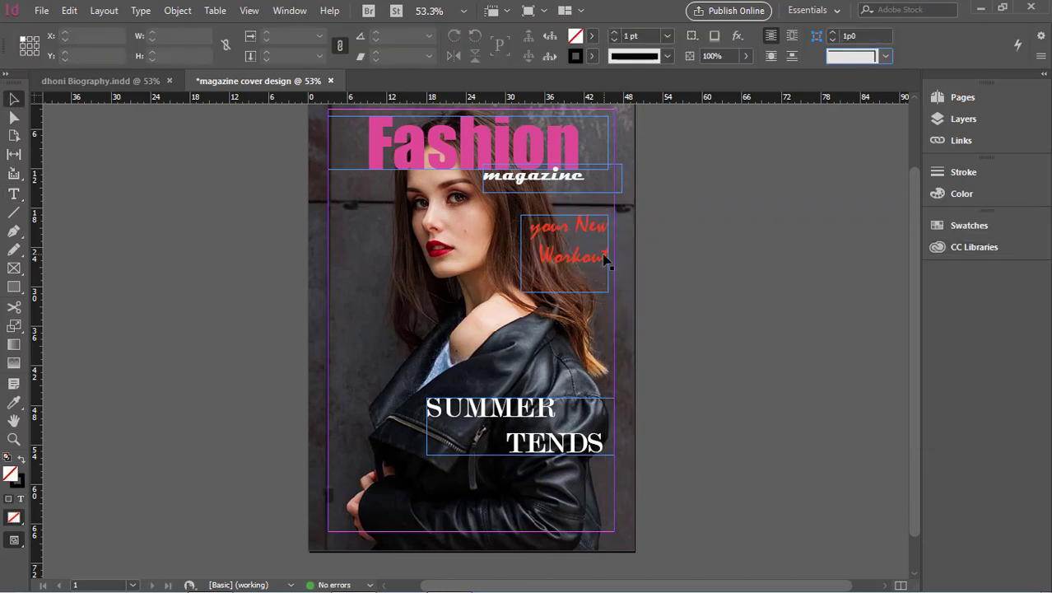
Move the SUMMER TENDS frame straight down to Y 48p10.945 and deselect it
click(545, 449)
key(Down)
key(Down)
key(Down)
key(Down)
key(Down)
key(Down)
key(Down)
key(Down)
key(Down)
key(Down)
key(Down)
key(Down)
key(Down)
key(Down)
key(Down)
key(Down)
key(Down)
key(Down)
key(Down)
key(Down)
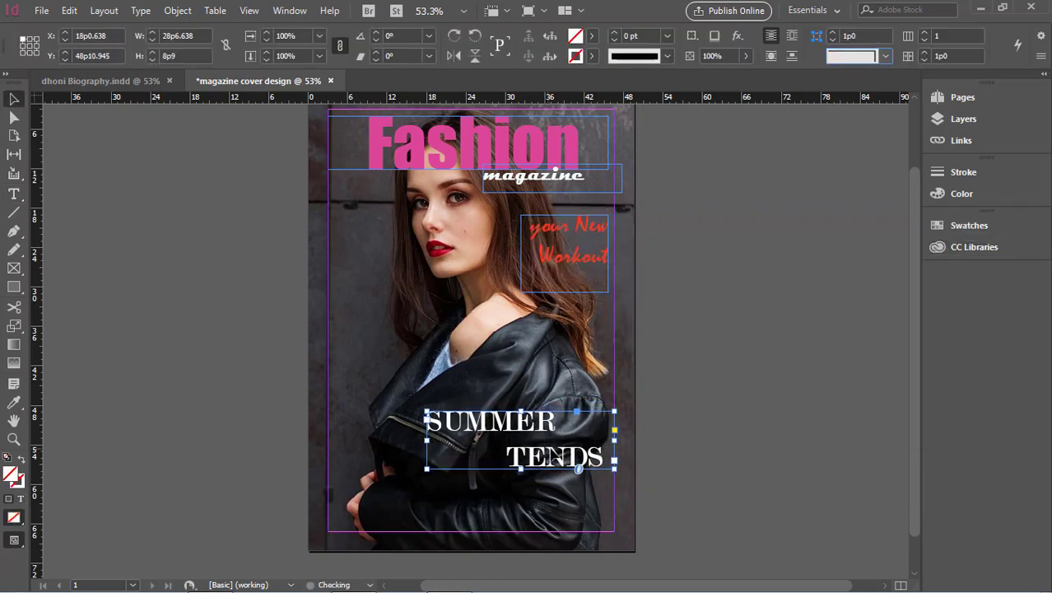
key(ctrl+shift+a)
Set the fill blending mode of the Fashion headline frame to Soft Light in its effects
click(516, 137)
click(290, 10)
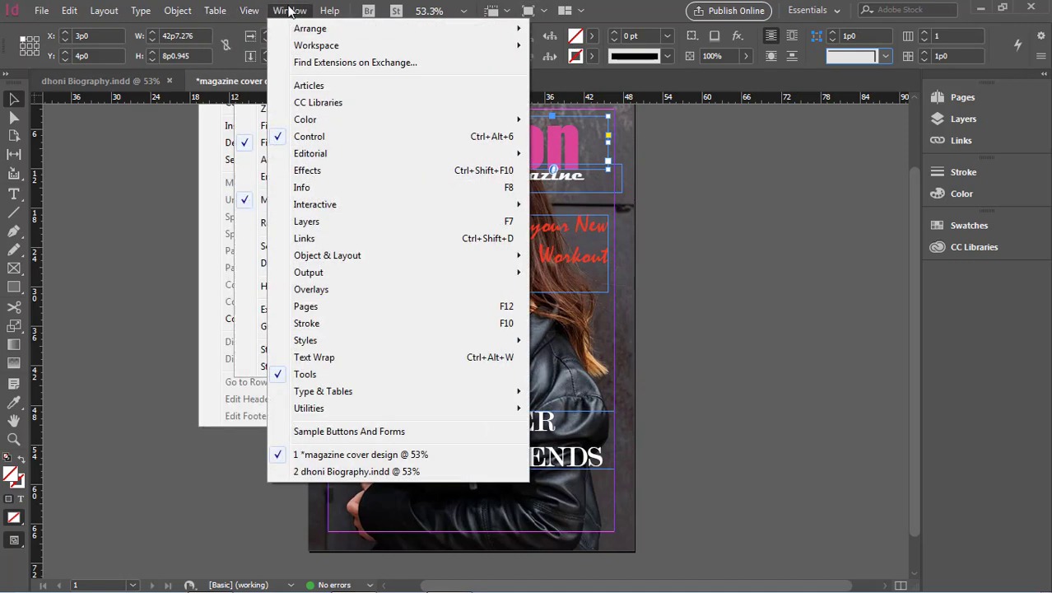
click(329, 165)
click(535, 378)
click(568, 344)
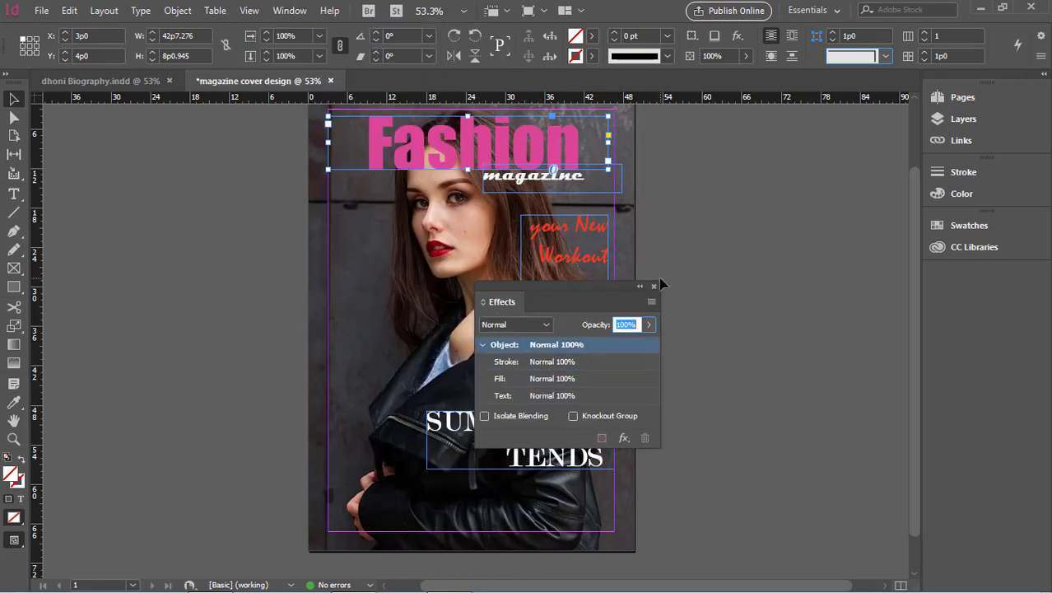
click(654, 286)
click(249, 10)
mouse_move(300, 15)
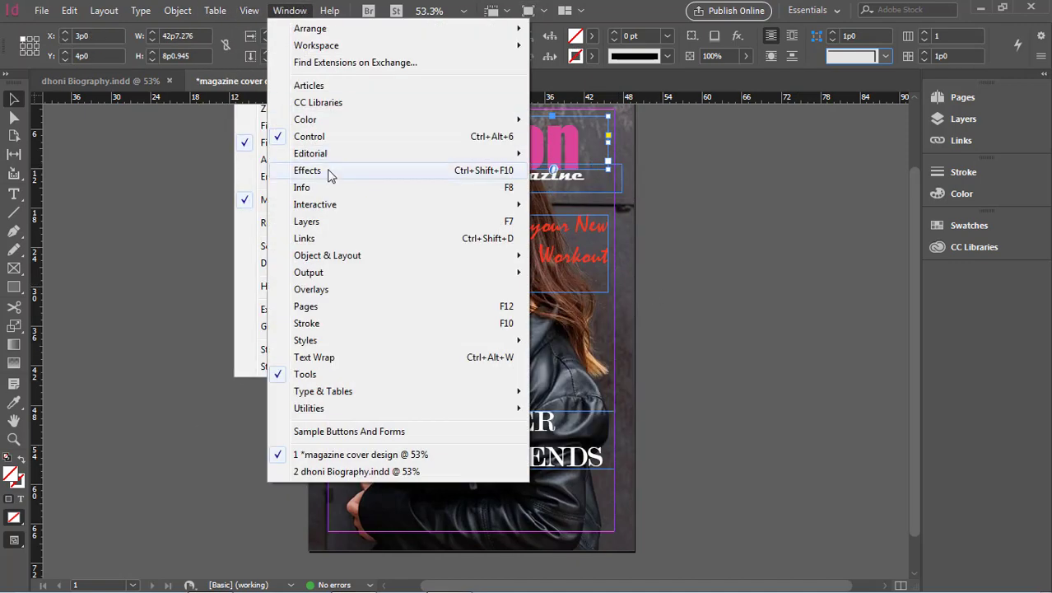
click(327, 172)
click(531, 378)
click(574, 416)
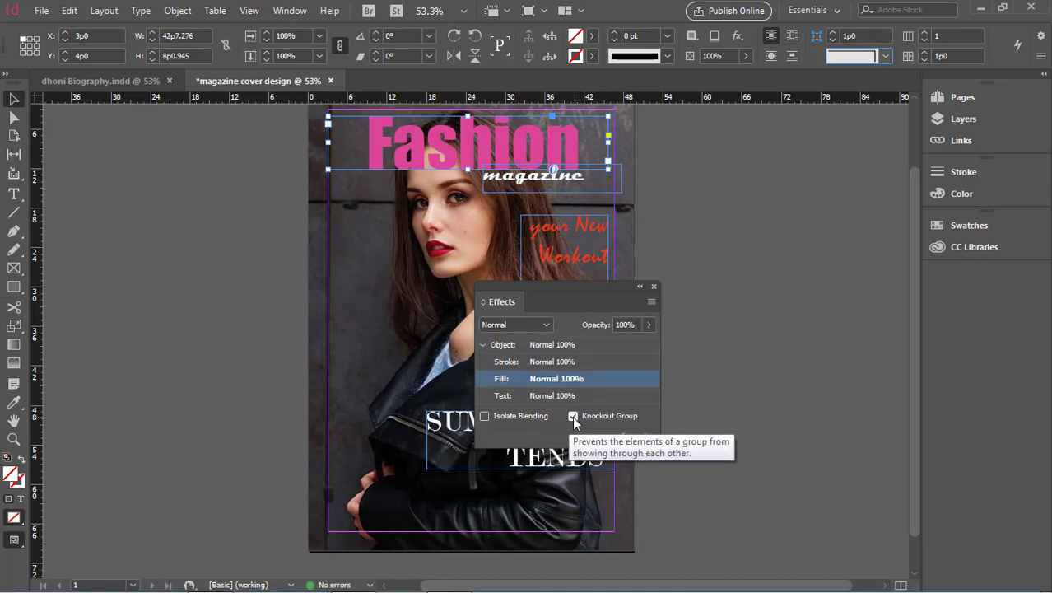
click(574, 415)
click(544, 324)
click(522, 119)
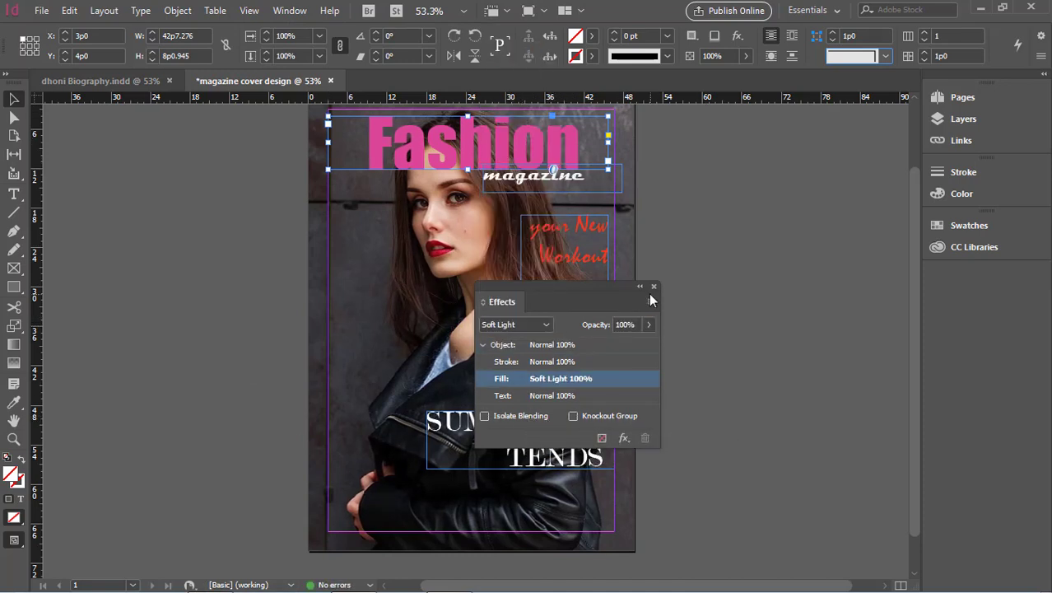
click(653, 286)
Lower the SUMMER TENDS frame to Y 50p4.945, and add a 10p0 by 18p8.5 text frame beside the model reading Finding the perfect pair of Jeans
click(494, 445)
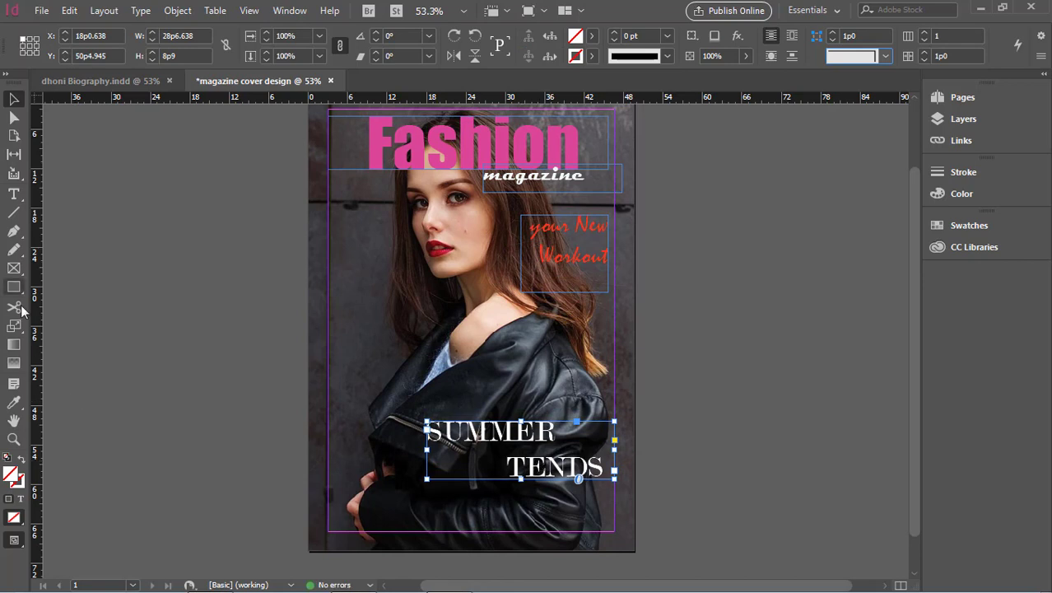
key(t)
drag(339, 296, 407, 420)
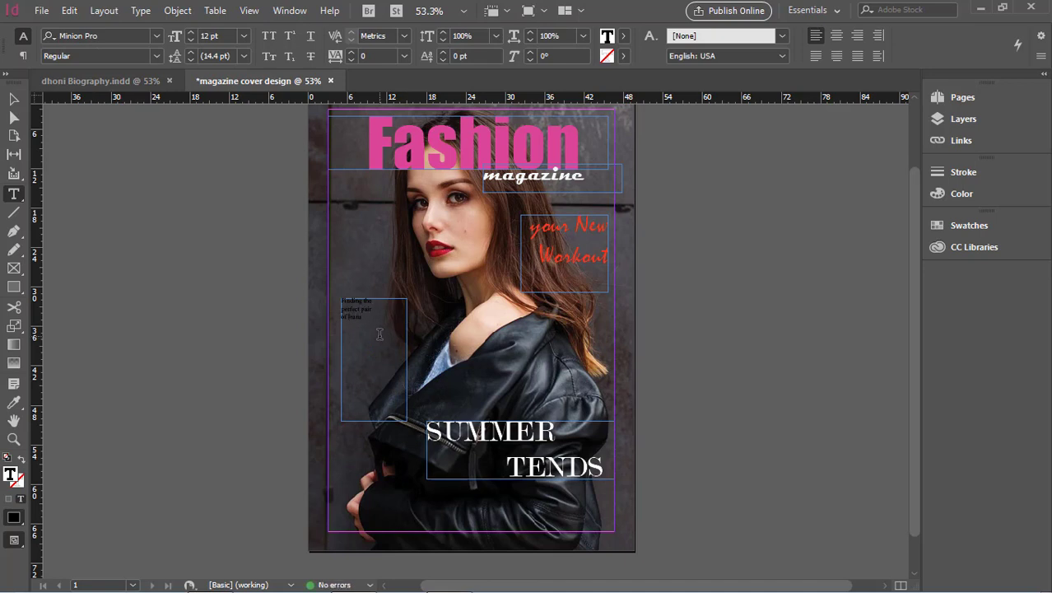
Set the Finding the perfect pair of Jeans text to 32 pt and move its frame to X 3p4, Y 32p3.5
click(243, 36)
click(221, 35)
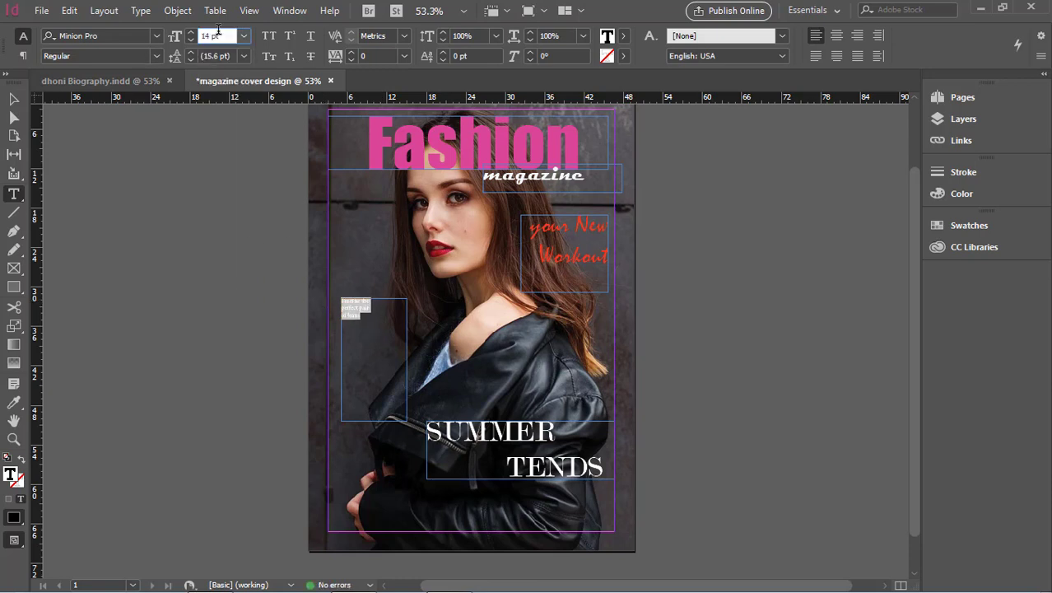
text(36)
key(Return)
key(Escape)
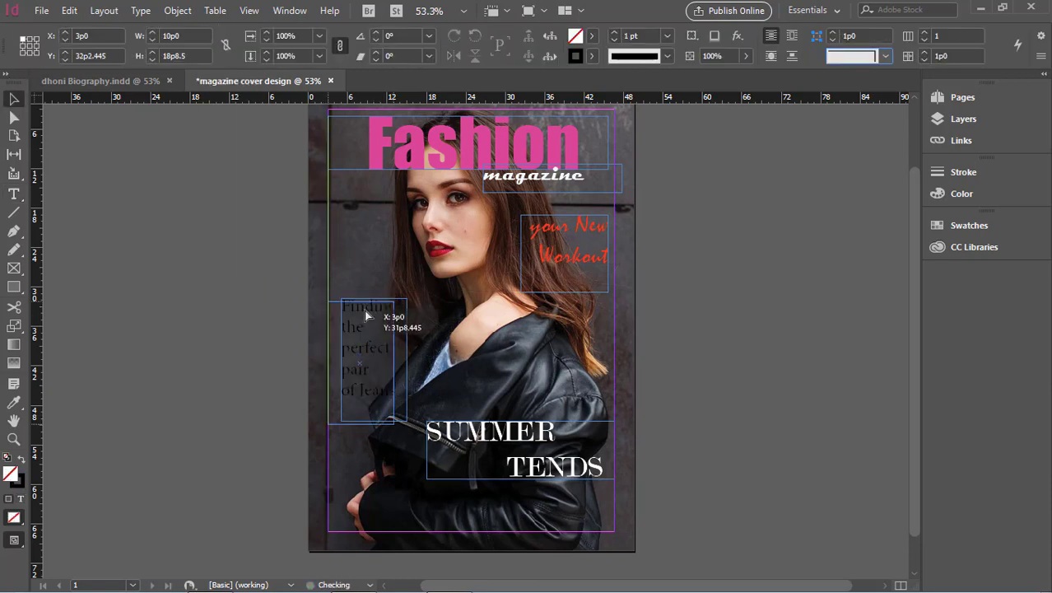
drag(365, 315, 354, 319)
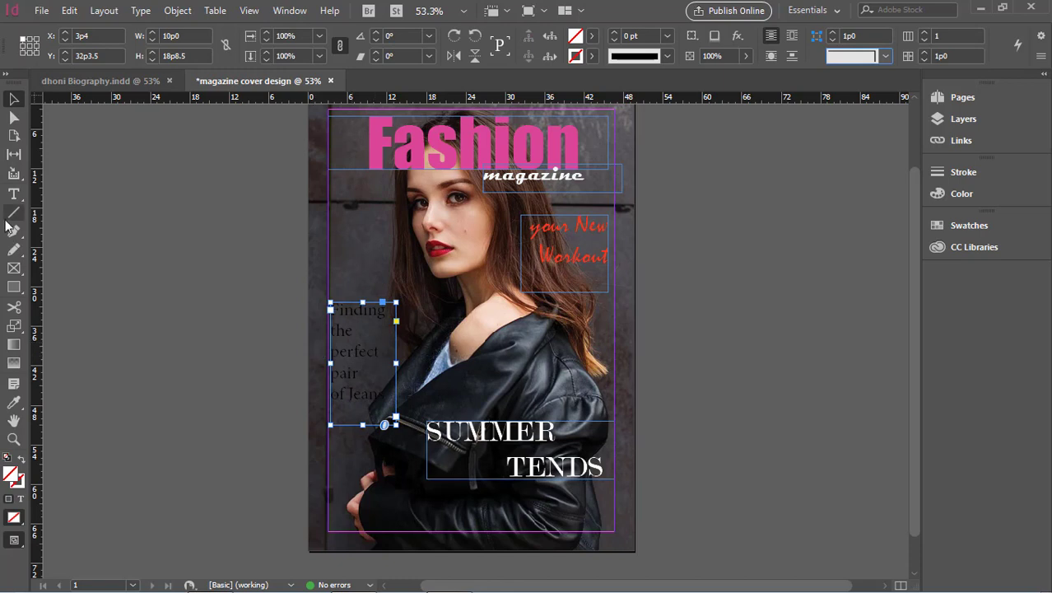
Change all of the Finding the perfect pair of Jeans text from black to pale yellow
key(t)
drag(386, 396, 363, 269)
double_click(13, 475)
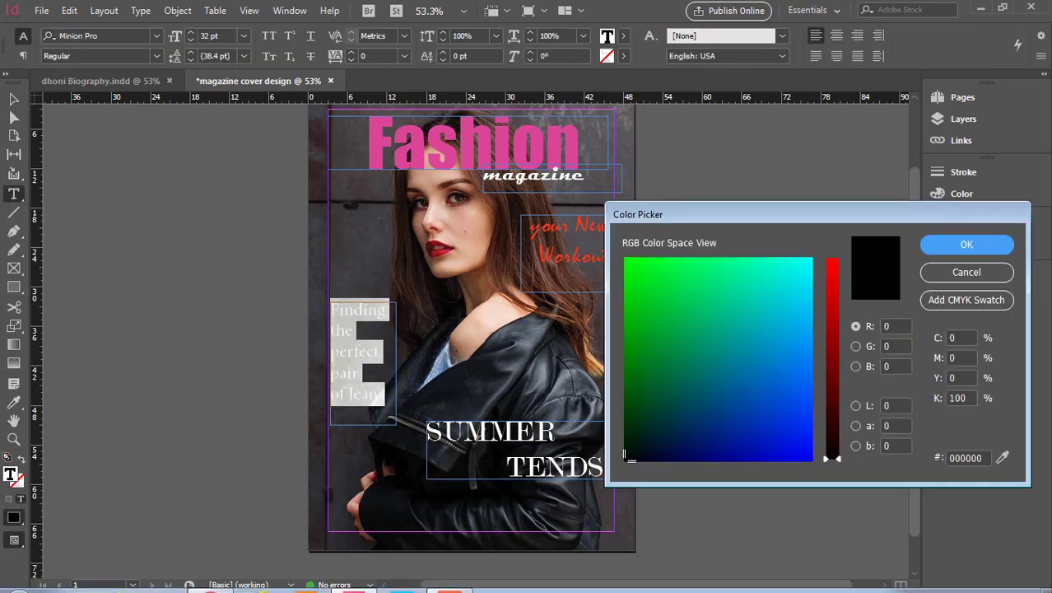
click(829, 346)
click(826, 260)
click(949, 242)
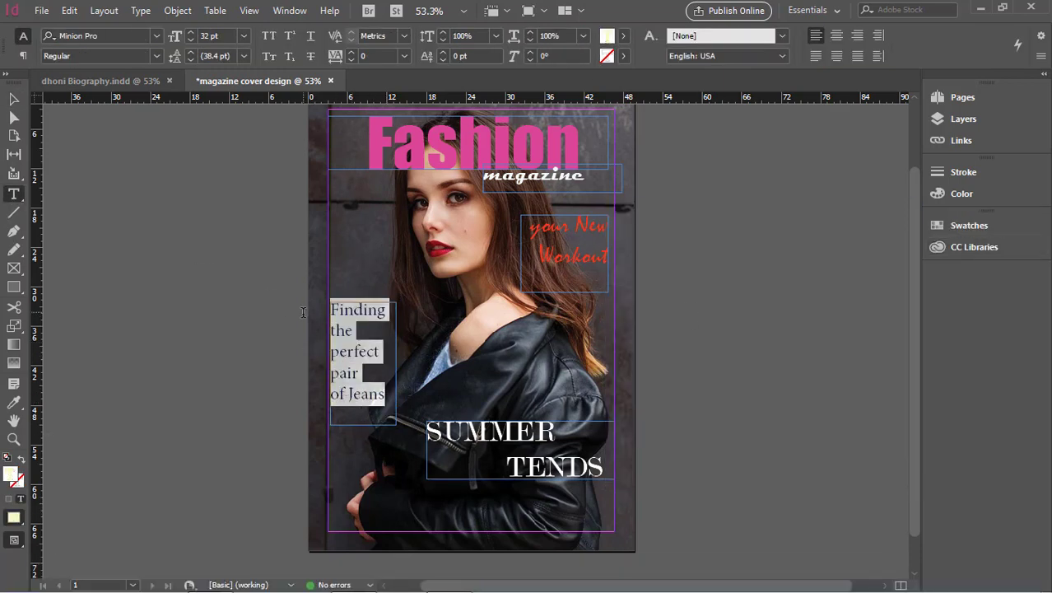
Set the Finding the perfect pair of Jeans text in Mongolian Baiti with small caps
click(107, 35)
text(Montserrat)
key(Up)
key(Up)
key(Up)
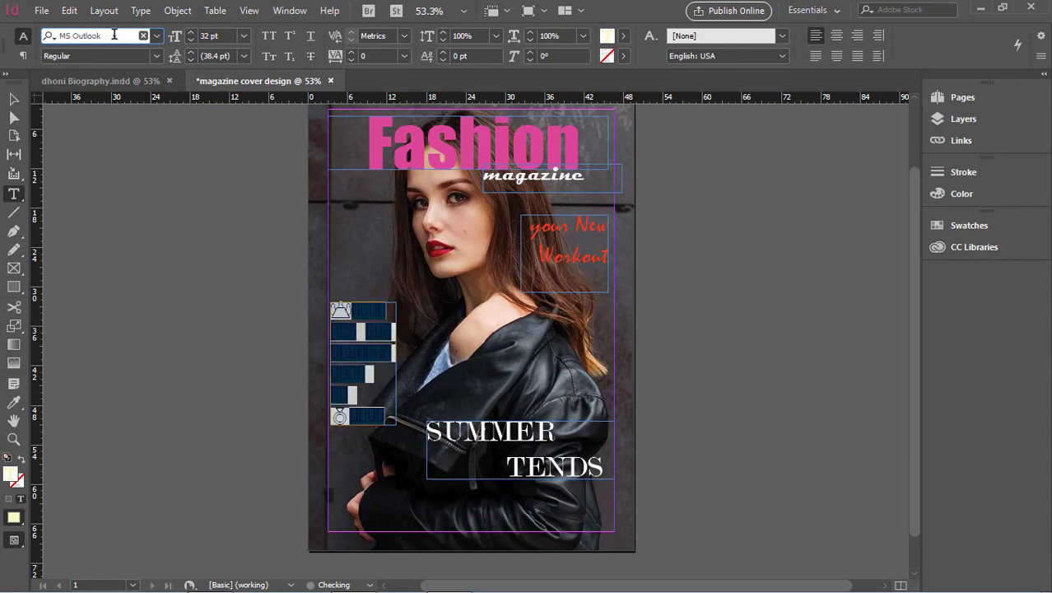
click(270, 37)
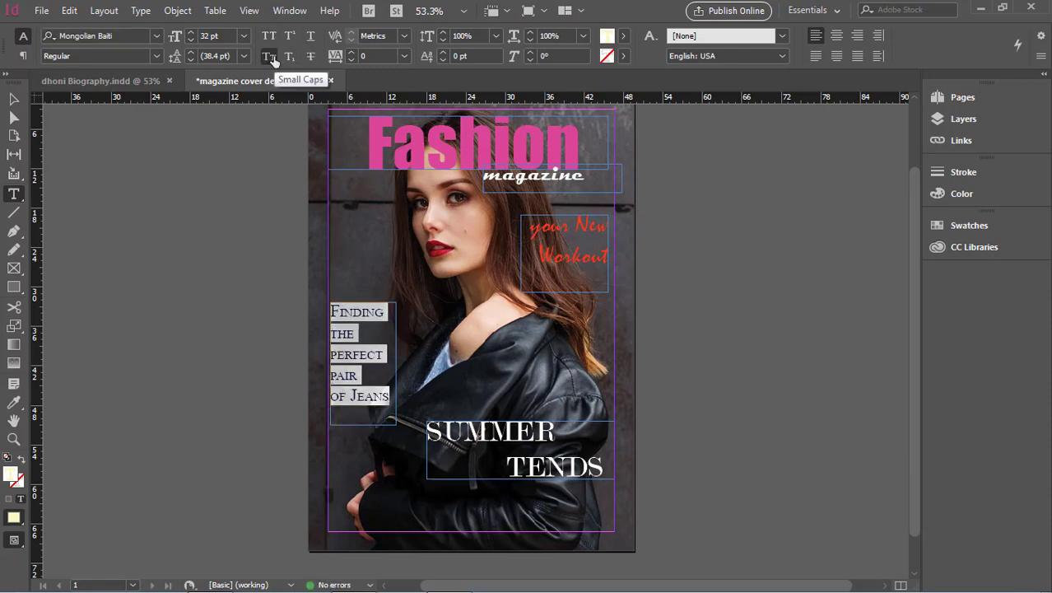
click(270, 57)
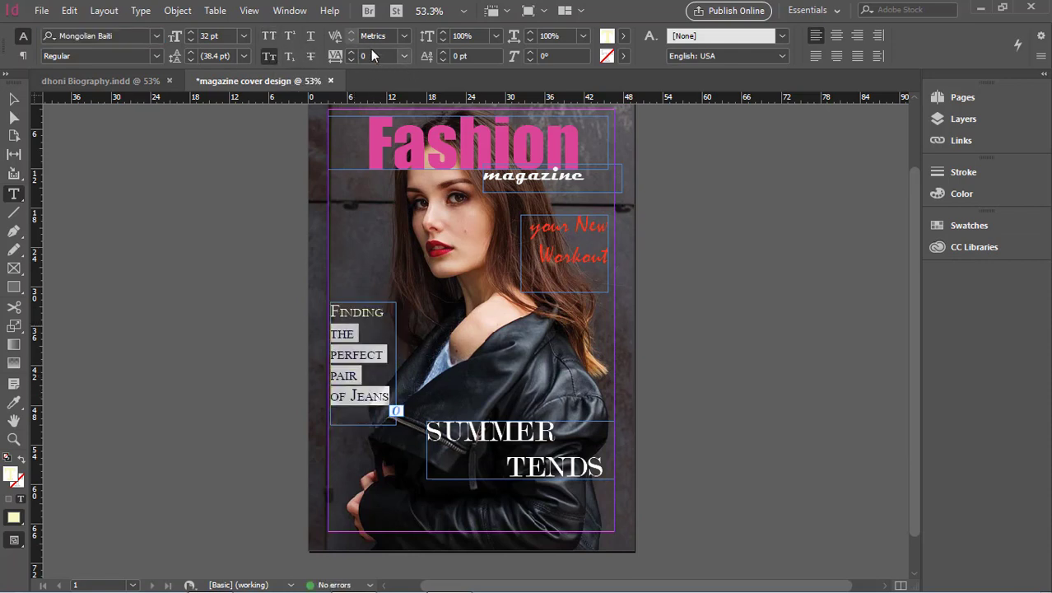
Try a tracking of -10 and a leading of 45 pt on the Finding the perfect pair of Jeans text
click(351, 59)
key(Up)
key(Up)
key(Up)
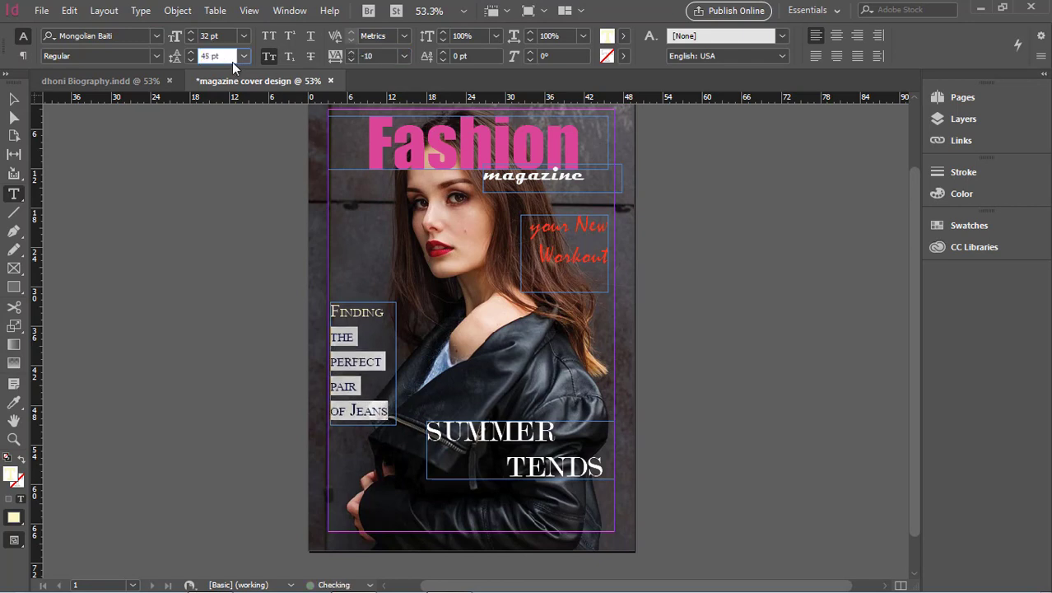
key(Escape)
click(669, 374)
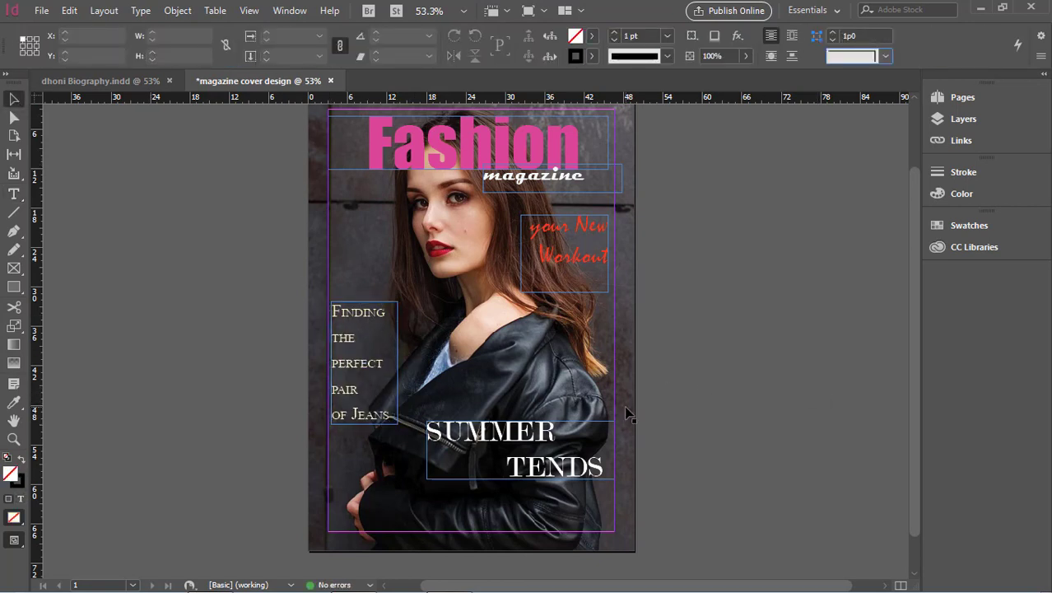
Undo the leading and tracking changes on the Finding the perfect pair of Jeans text
click(362, 362)
key(ctrl+z)
key(ctrl+z)
key(ctrl+z)
key(ctrl+z)
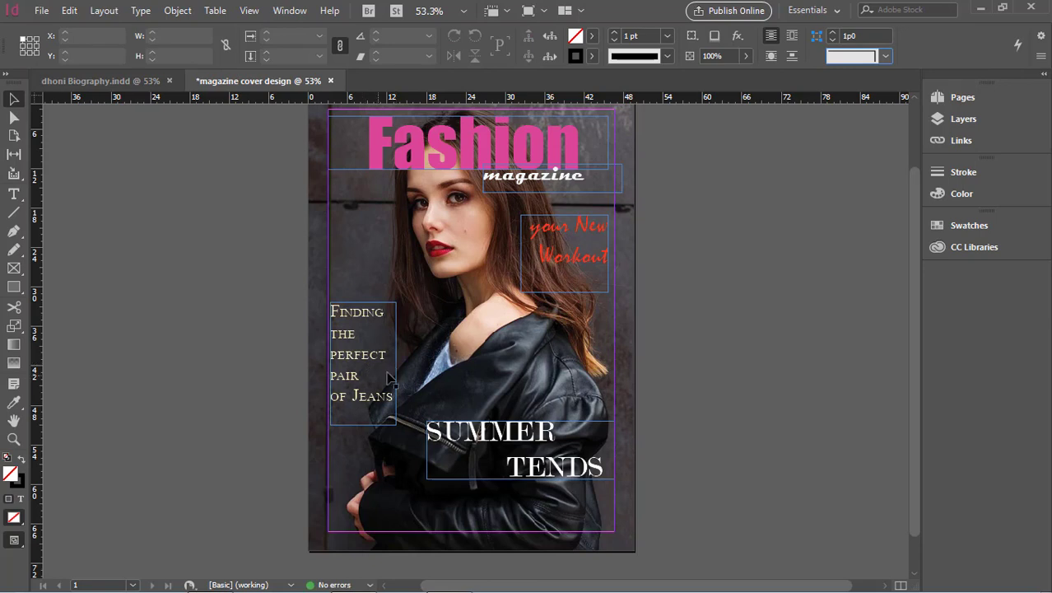
Set the Finding the perfect pair of Jeans text to MS Reference Sans Serif and move its frame up along the left page margin
double_click(352, 396)
key(ctrl+a)
click(125, 33)
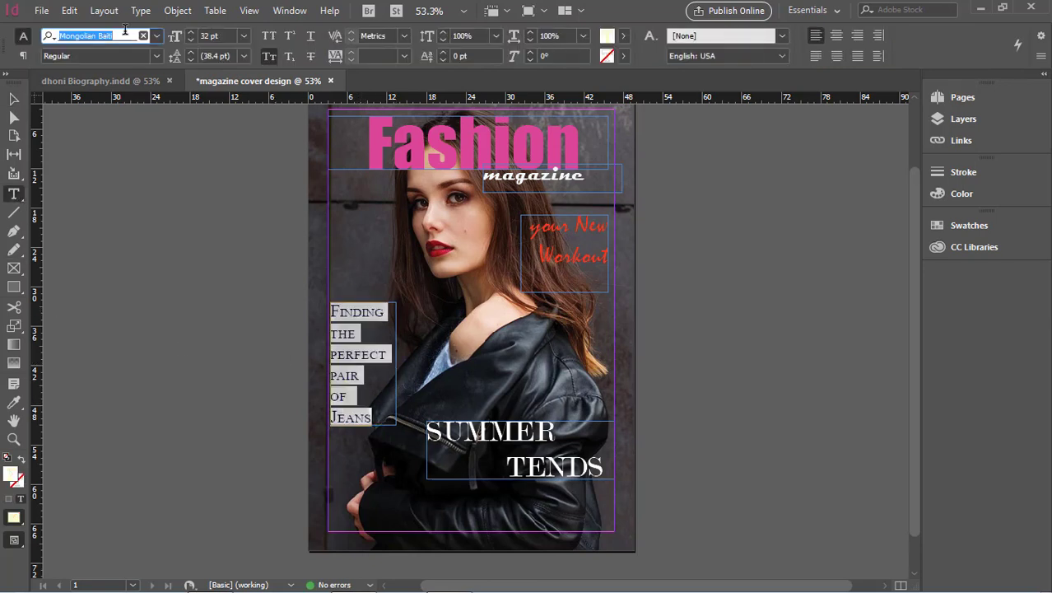
key(Down)
key(Down)
key(Down)
key(Down)
click(13, 99)
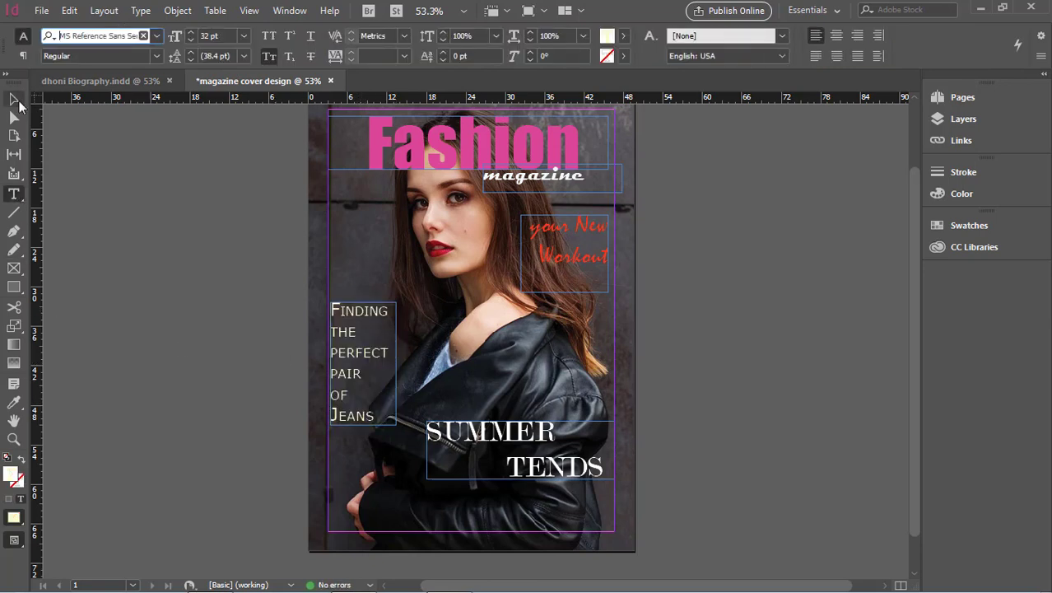
drag(362, 362, 360, 337)
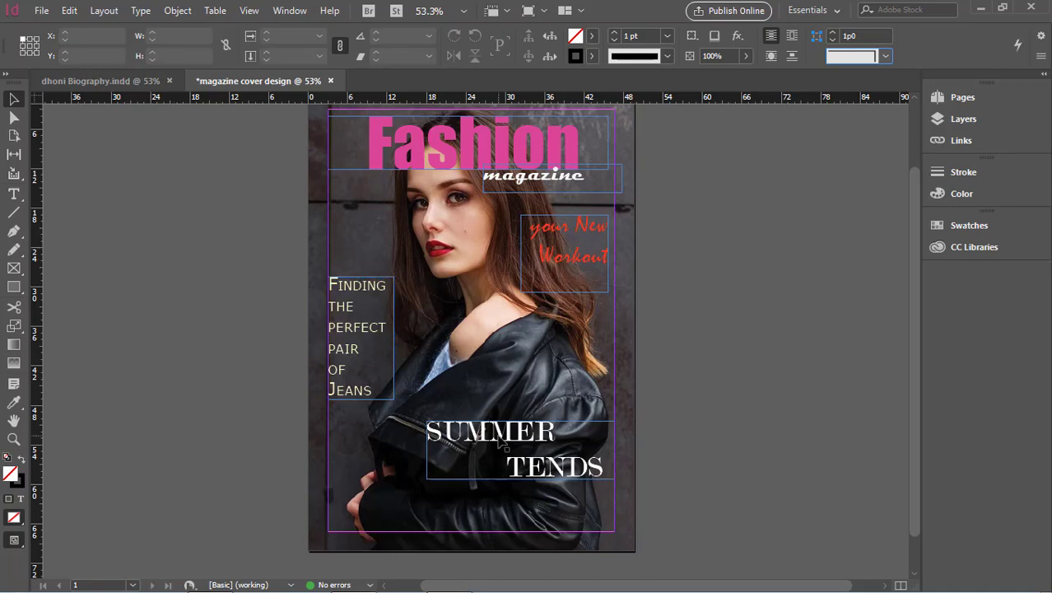
Move the SUMMER TENDS frame left to X 11p5.138 and set its text to the Impact font
drag(427, 449, 384, 449)
double_click(412, 449)
key(ctrl+a)
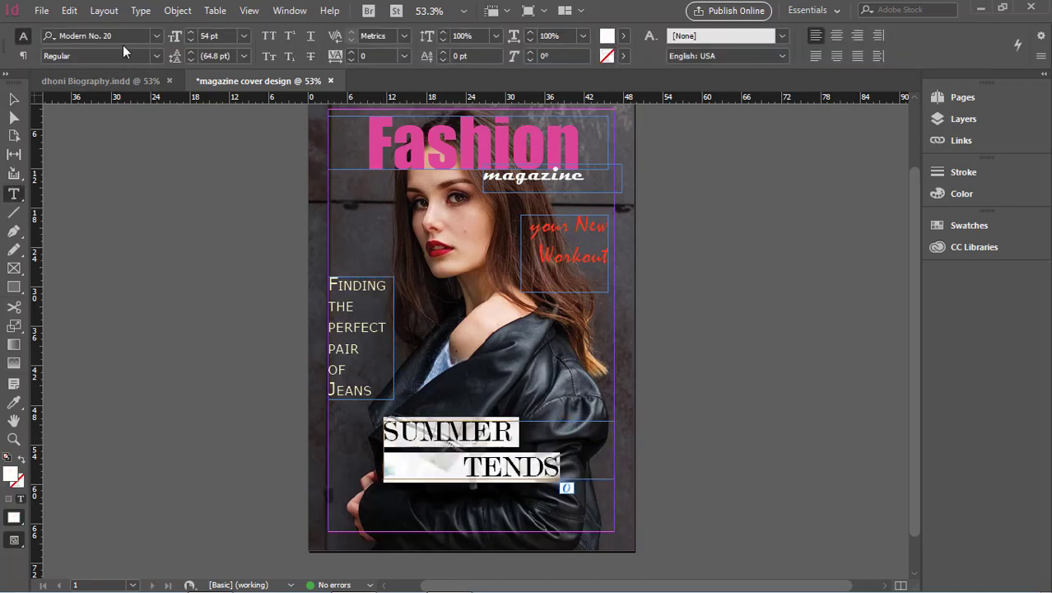
click(123, 35)
text(Impact)
key(Return)
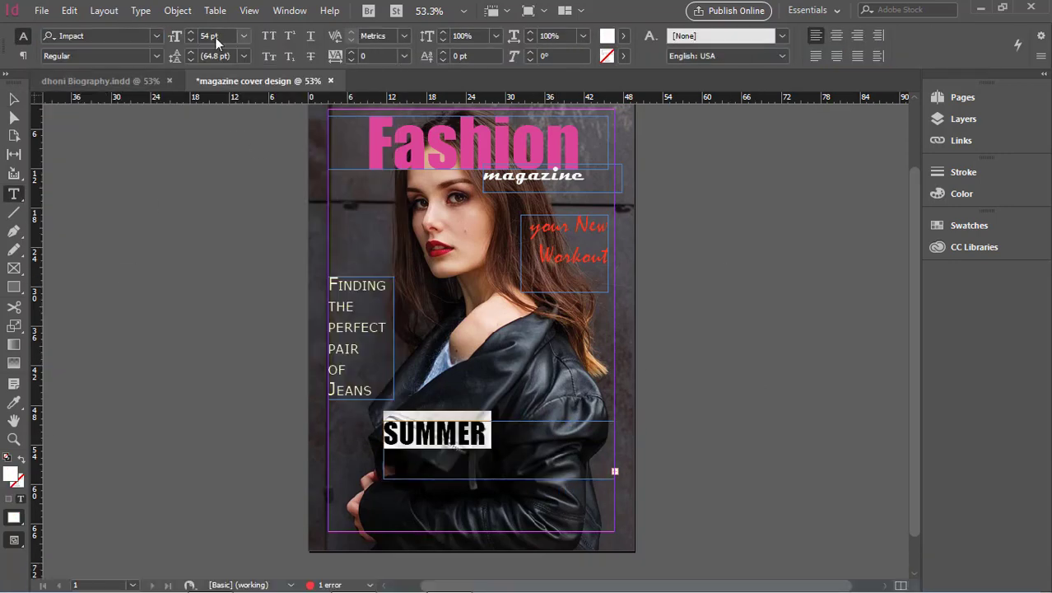
Set the SUMMER TENDS text to 50 pt and change its color to red
double_click(217, 36)
text(50)
key(Return)
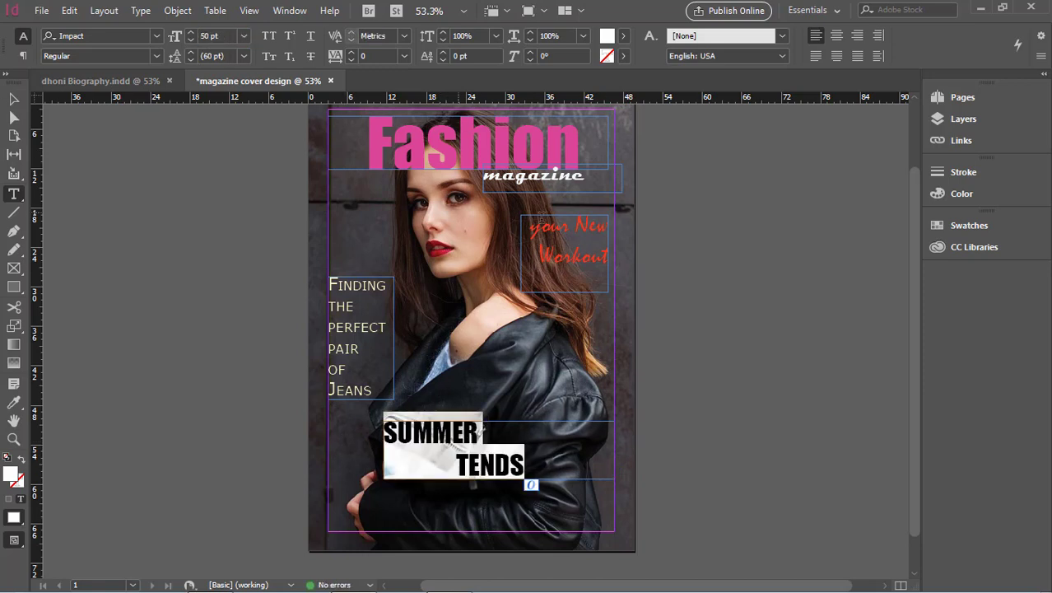
double_click(10, 473)
click(659, 460)
click(940, 250)
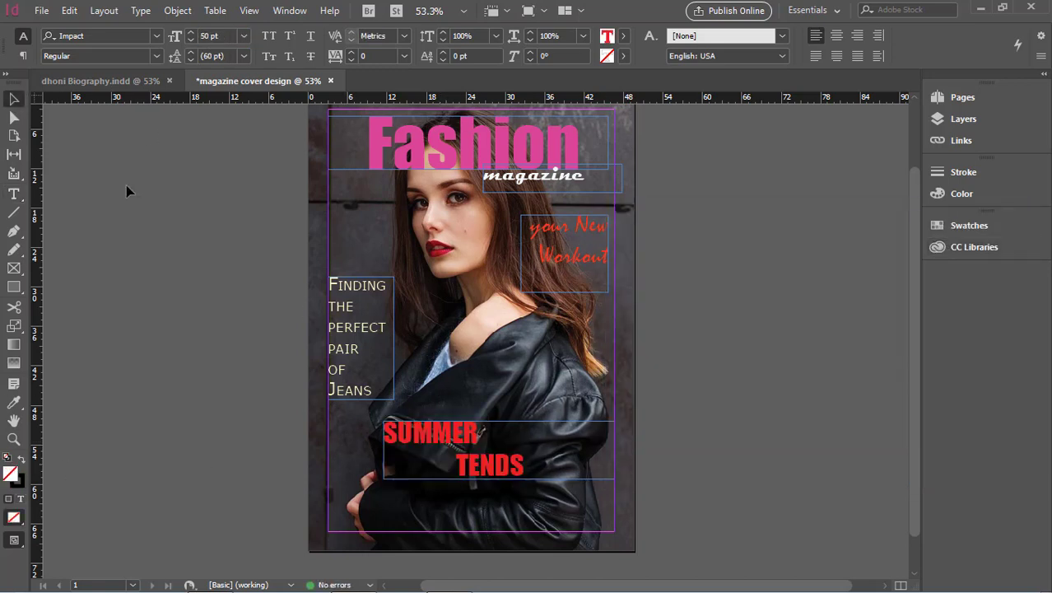
key(Escape)
Increase the SUMMER TENDS text size to 52 pt
click(14, 194)
key(ctrl+a)
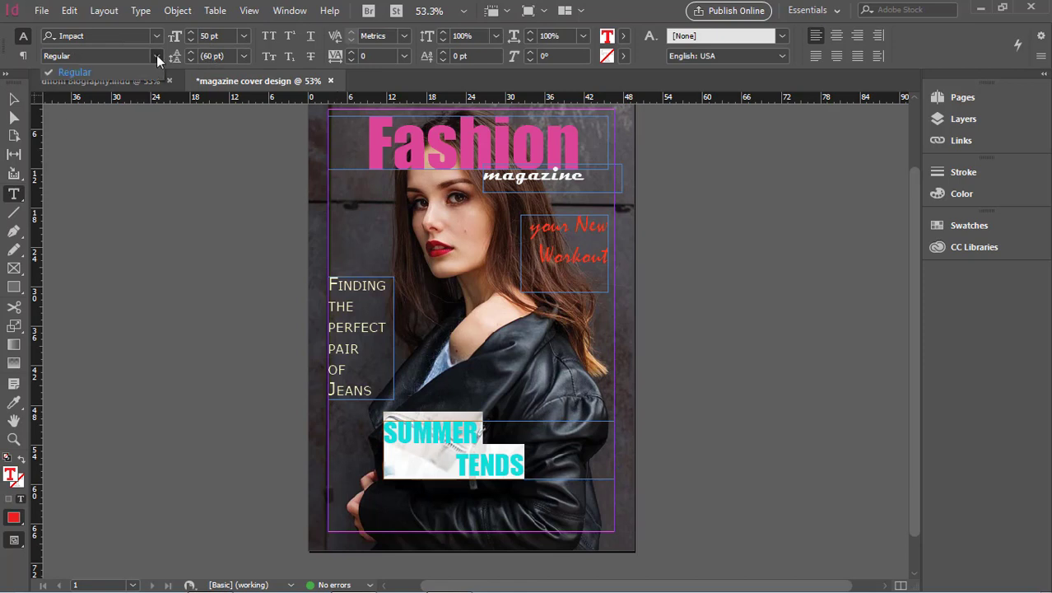
double_click(216, 36)
key(Up)
key(Up)
key(Up)
key(Down)
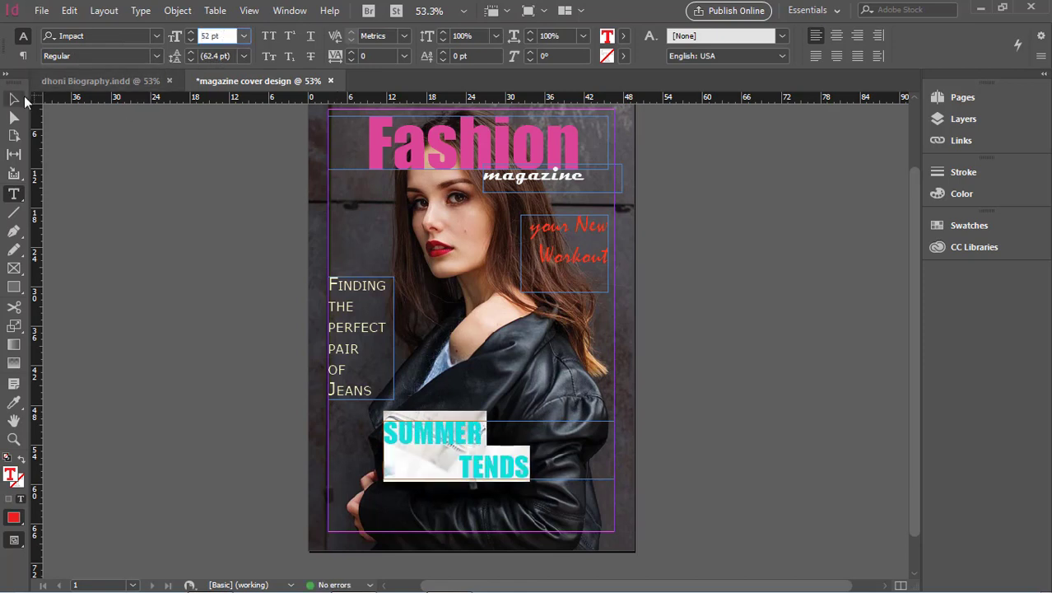
Enlarge the SUMMER TENDS frame to 42p0 wide and 13p0.5 high by extending its right and lower edges
click(14, 99)
click(627, 451)
click(606, 451)
drag(614, 451, 656, 453)
drag(605, 478, 605, 506)
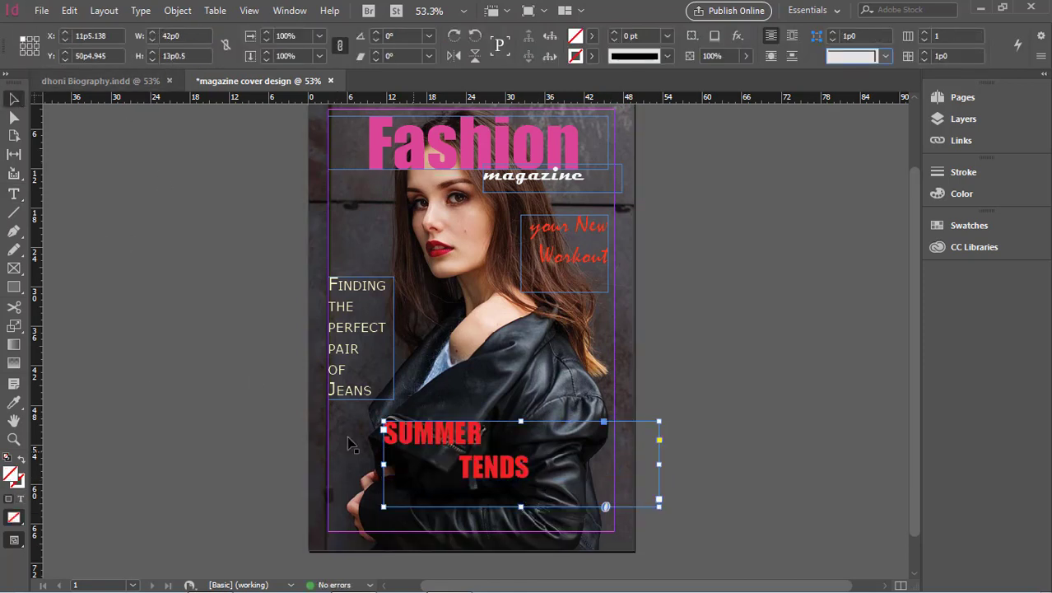
Enlarge the SUMMER TENDS text to 63 pt
click(14, 195)
click(216, 36)
key(Up)
key(Up)
key(Up)
key(Up)
key(Up)
key(Up)
key(Up)
key(Up)
key(Up)
key(Up)
key(Up)
key(Up)
key(Up)
key(Up)
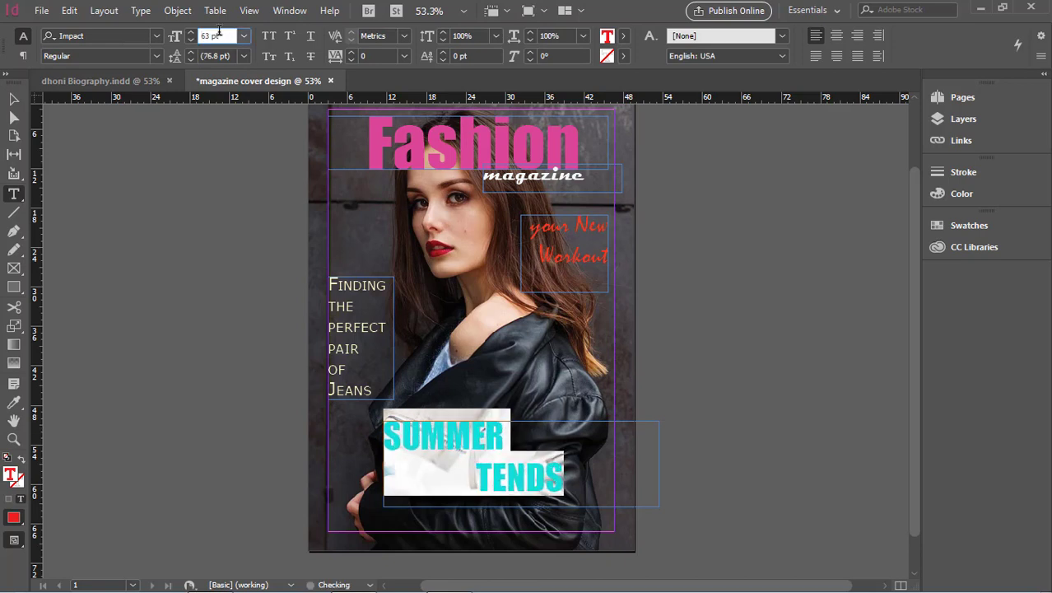
Move the SUMMER TENDS frame right to X 22p0.138 and reduce the indent before TENDS
click(17, 103)
drag(549, 480, 591, 481)
click(14, 195)
click(494, 481)
click(16, 101)
key(shift+Left)
Narrow the SUMMER TENDS frame so that its right edge meets the right page margin
click(777, 320)
click(729, 465)
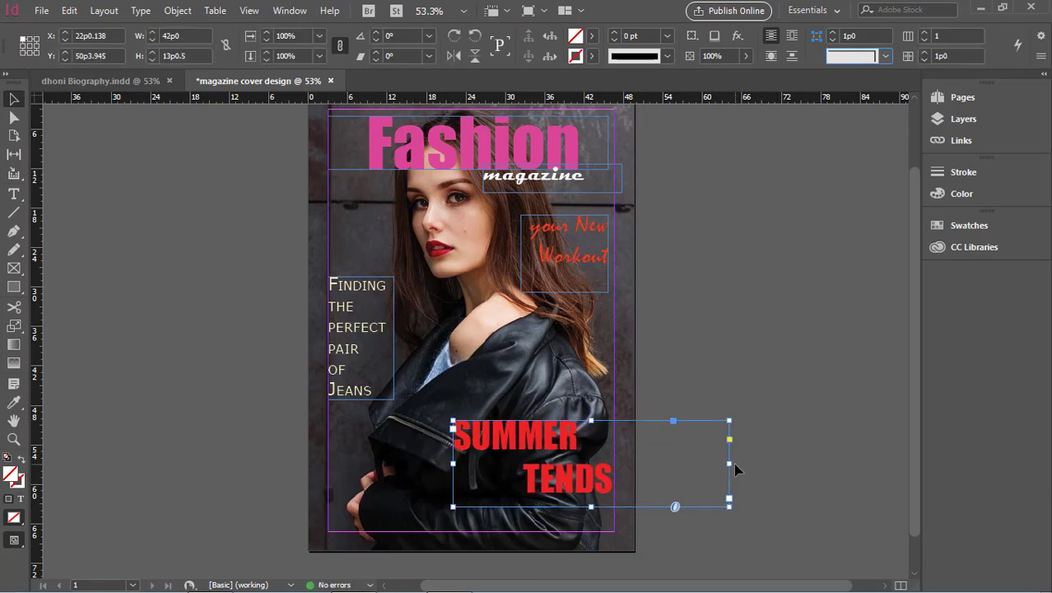
drag(730, 465, 614, 465)
click(278, 444)
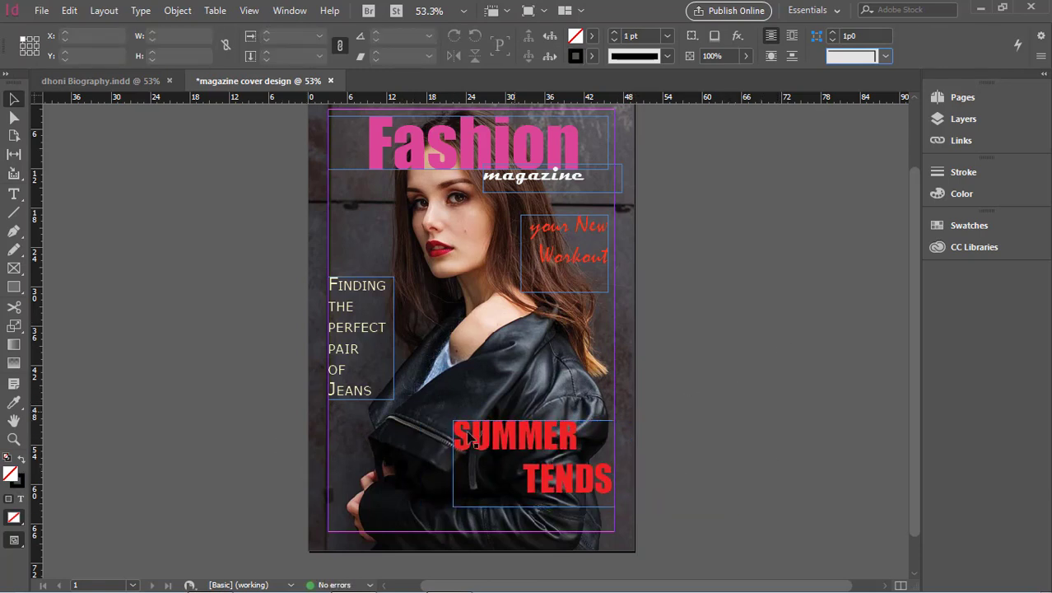
Add a text frame left of the model's face reading "32 Ways To Update Your Look" and set it to 24 pt
click(14, 195)
drag(338, 186, 390, 247)
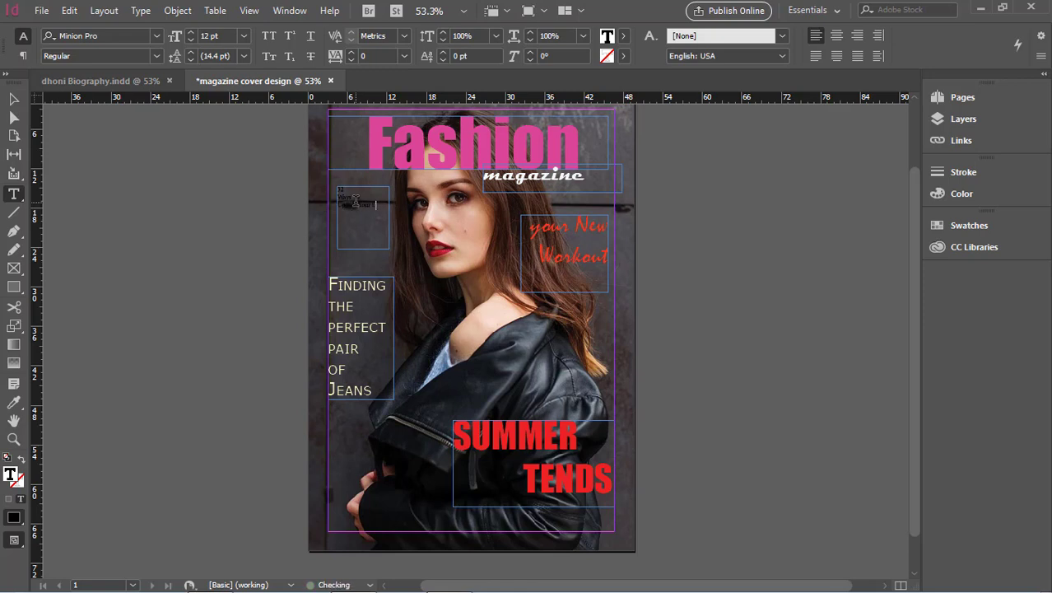
click(244, 36)
click(238, 205)
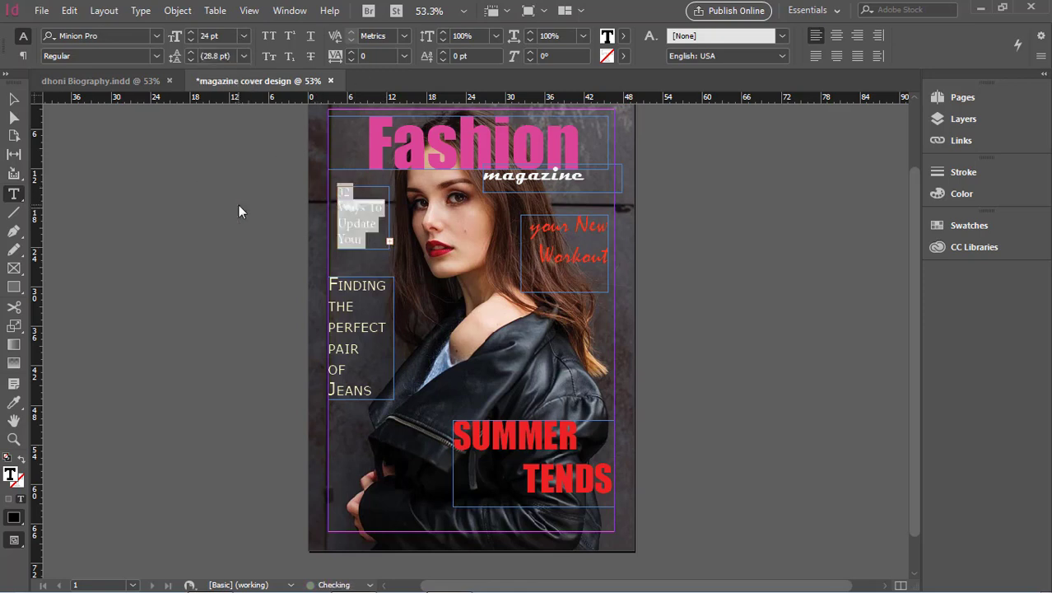
Reduce the "32 Ways To Update Your Look" text to 21 pt and centre-align it
click(362, 222)
key(ctrl+a)
click(226, 36)
scroll(226, 36, up, 1)
scroll(226, 36, down, 4)
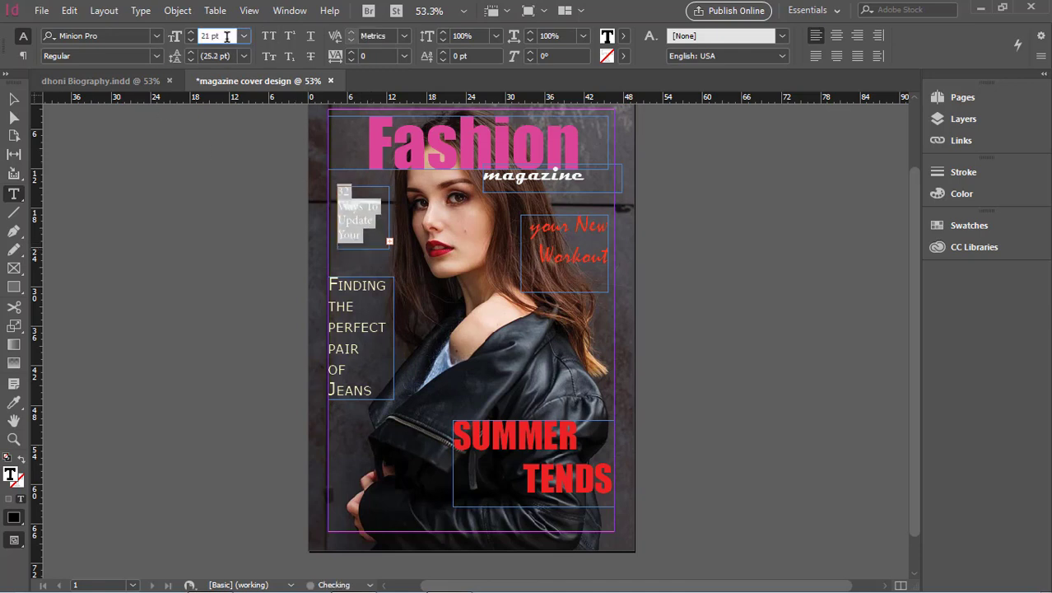
click(836, 55)
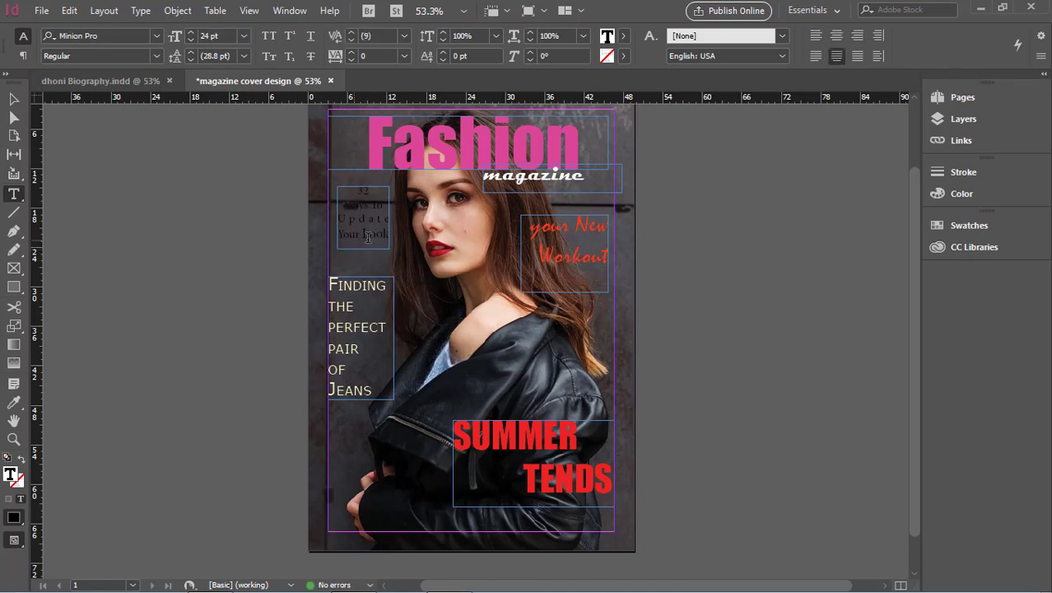
click(837, 36)
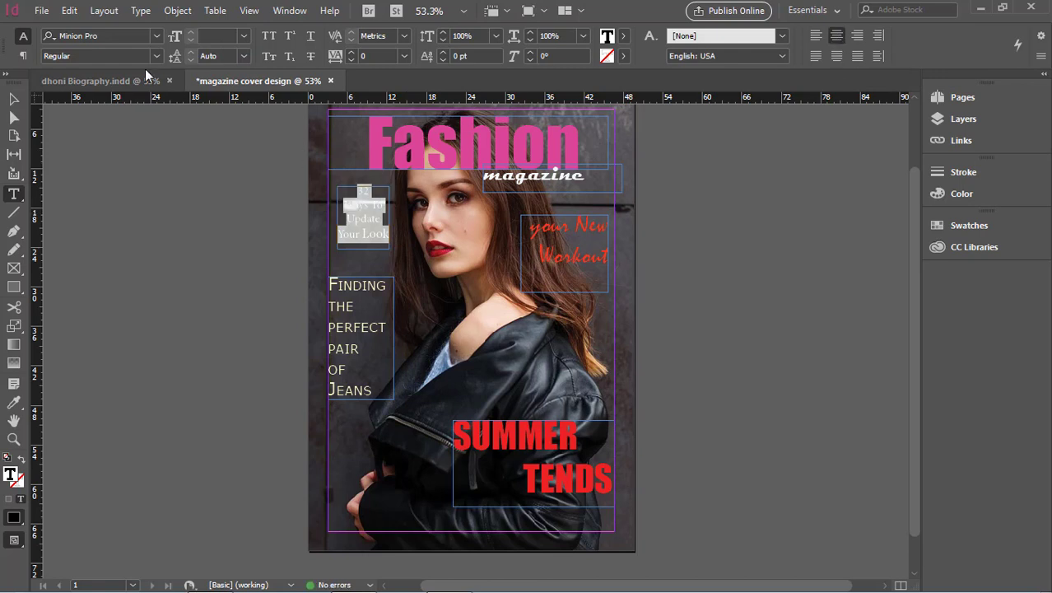
Fill the "32 Ways To Update Your Look" text with blue
double_click(12, 475)
click(809, 456)
click(965, 245)
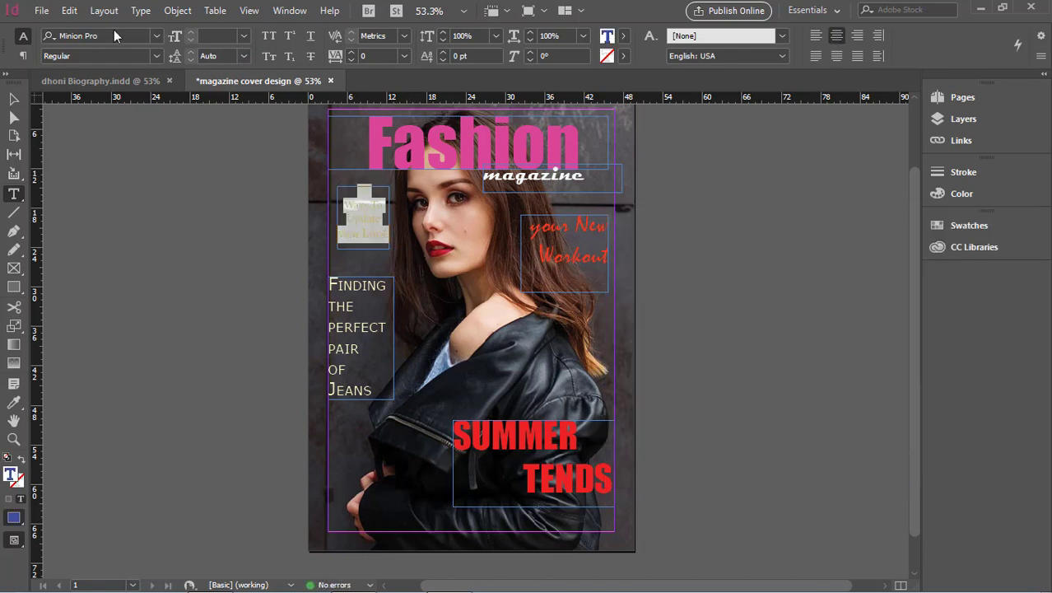
Extend the lower edge of the "32 Ways To Update Your Look" frame and set its font to Modern No. 20
click(114, 35)
scroll(113, 35, up, 2)
scroll(114, 35, up, 5)
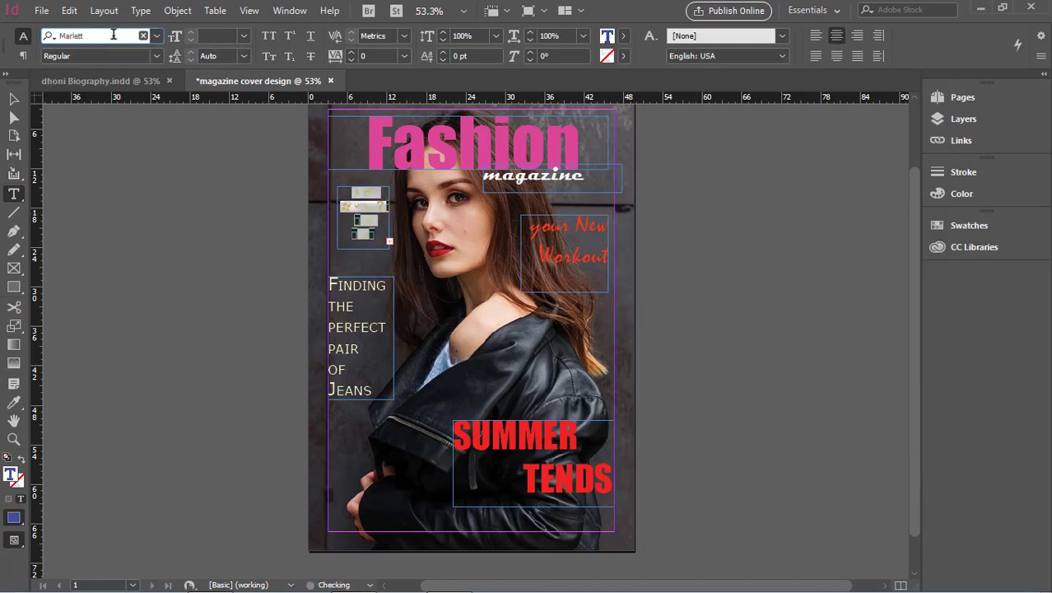
key(Escape)
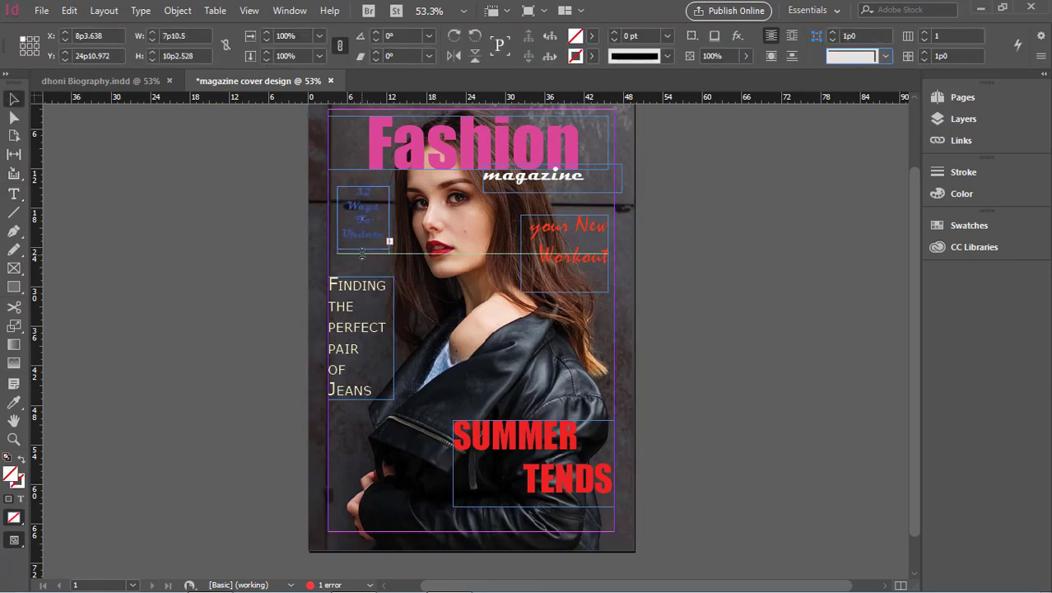
drag(363, 249, 363, 264)
click(13, 194)
click(116, 35)
scroll(116, 35, up, 5)
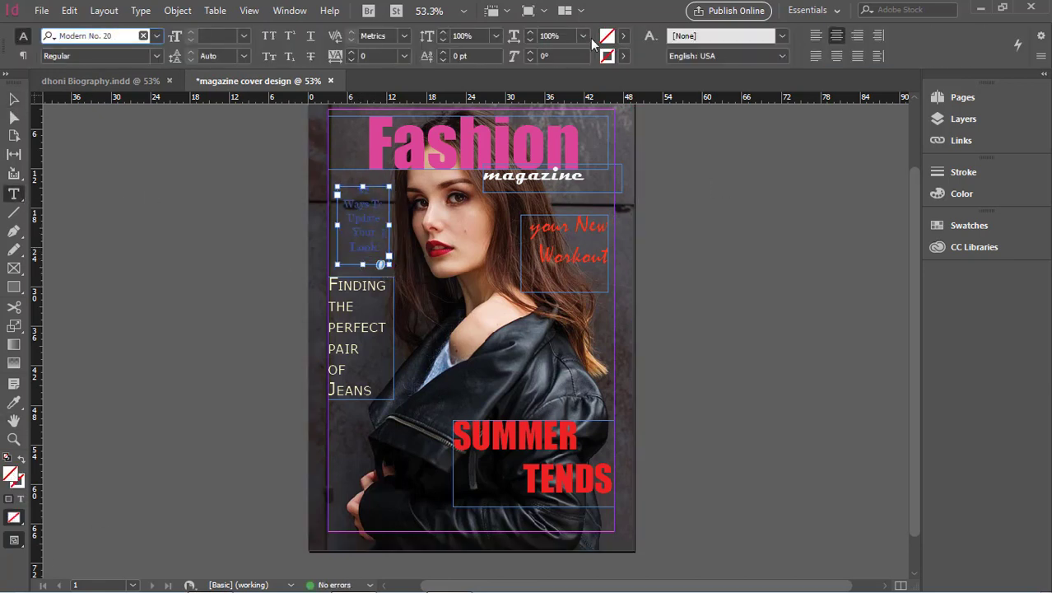
Change the fill colour of the "32 Ways To Update Your Look" text to white
click(18, 102)
click(14, 194)
drag(377, 249, 342, 188)
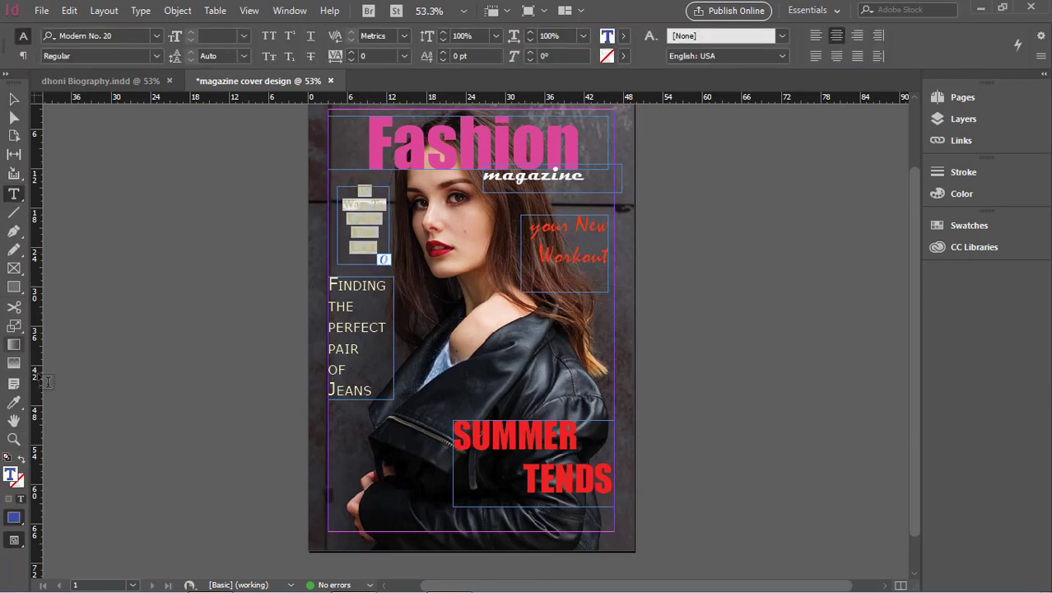
double_click(10, 475)
click(747, 293)
click(830, 258)
click(811, 256)
click(947, 248)
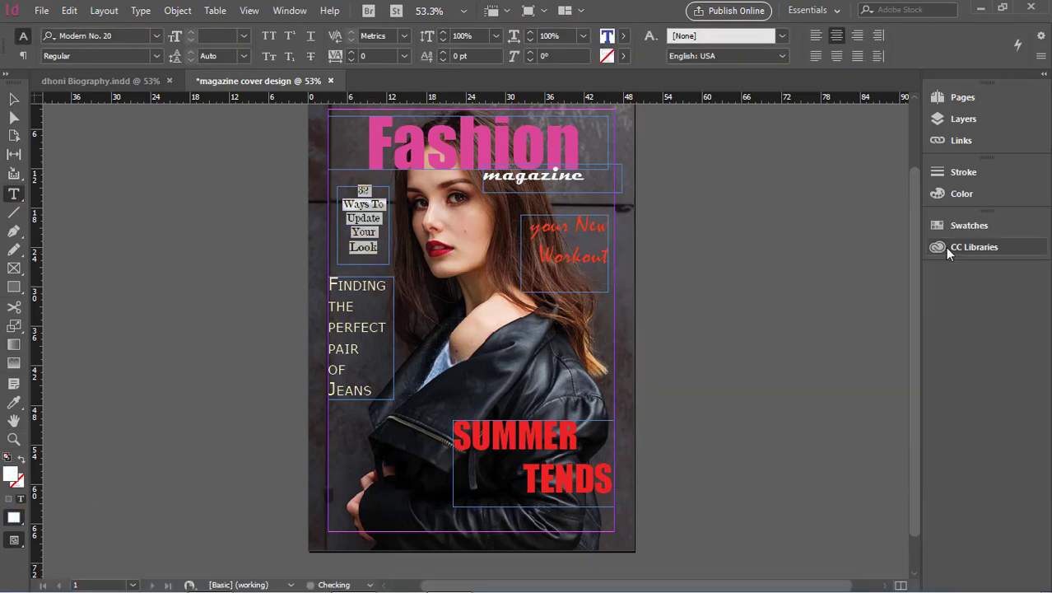
Set the "32 Ways To Update Your Look" text in all caps with the Impact font
drag(380, 249, 343, 188)
click(269, 35)
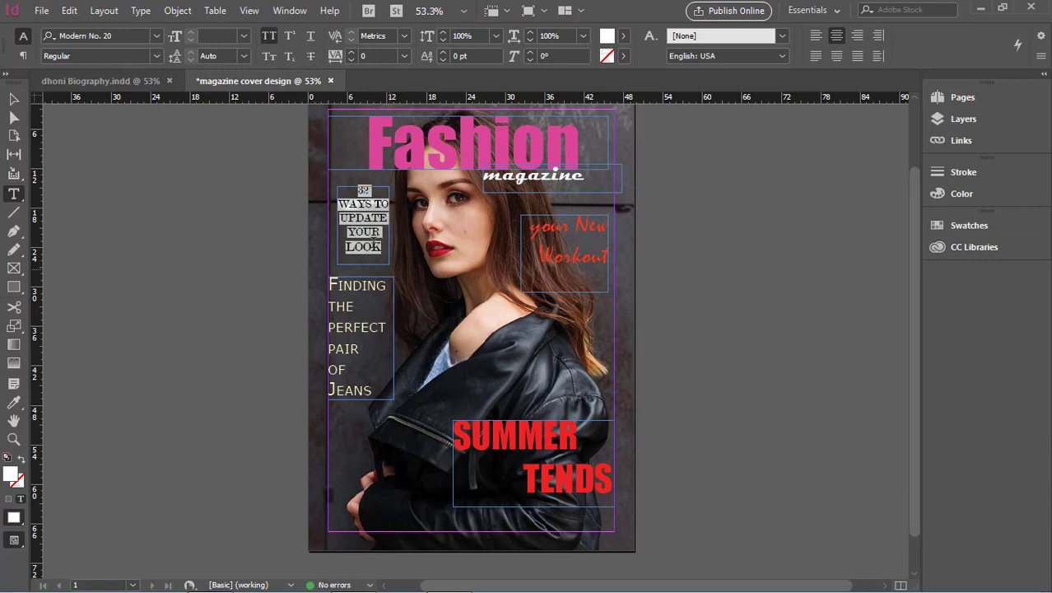
click(97, 36)
text(Impact)
key(Return)
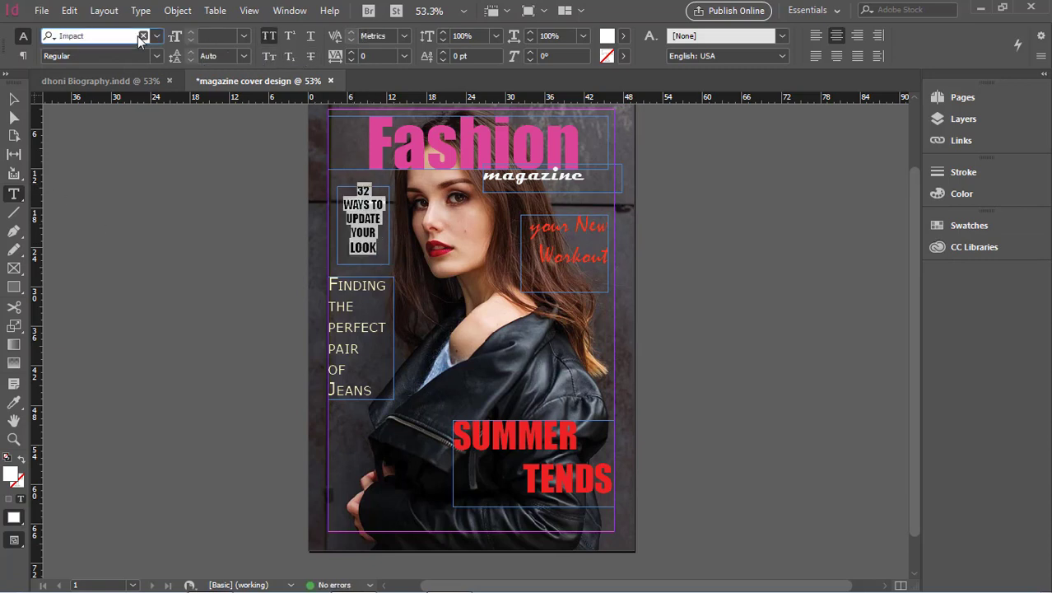
Move the 32 WAYS frame to the left page margin and align its text away from the spine
click(18, 97)
drag(368, 209, 361, 208)
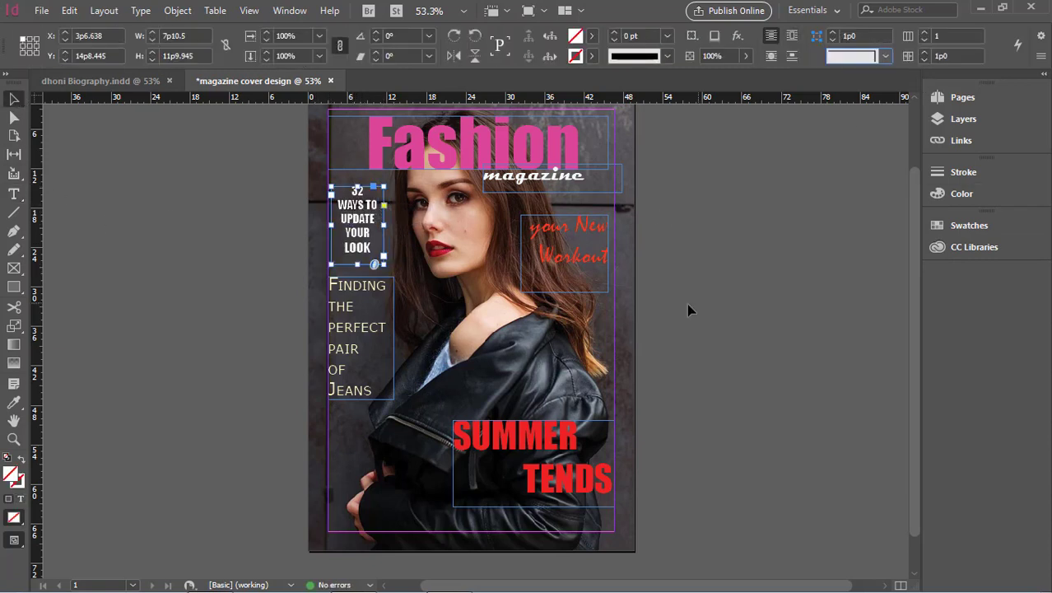
click(13, 194)
click(816, 37)
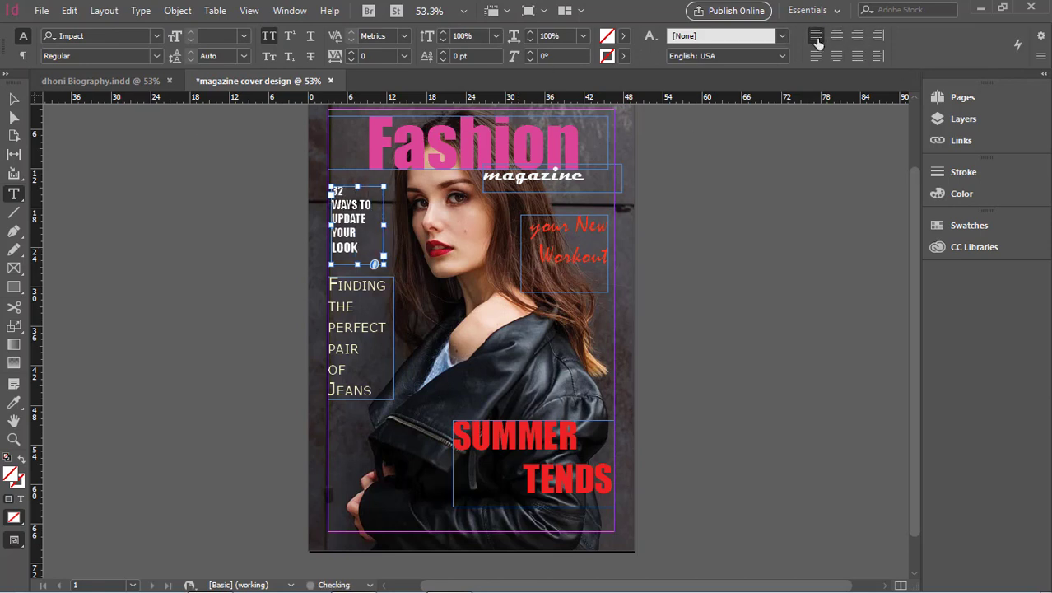
click(877, 37)
click(855, 57)
click(878, 57)
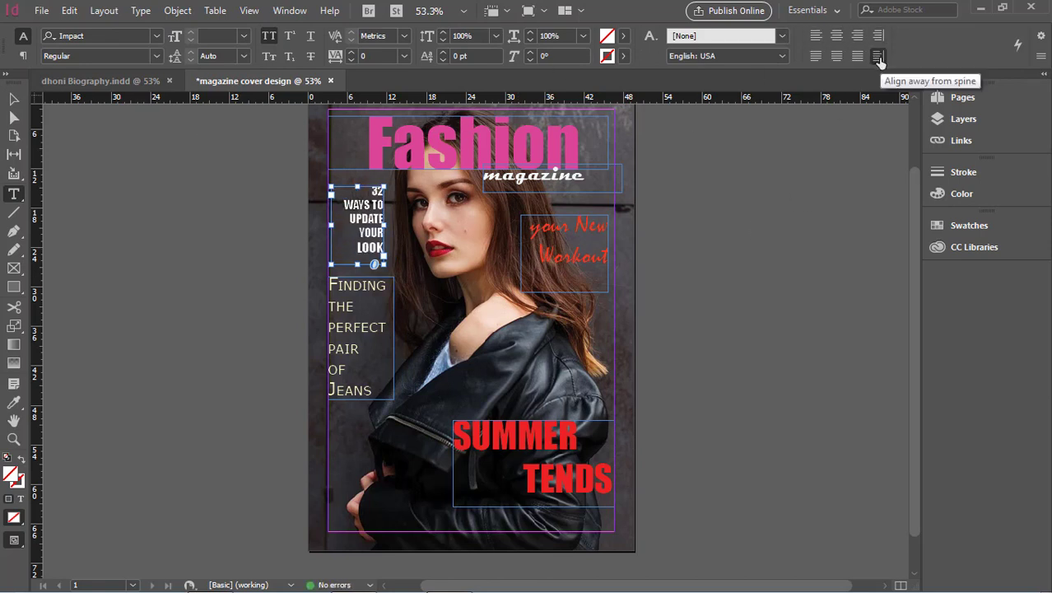
click(14, 99)
drag(375, 216, 372, 217)
Change the font of the 32 WAYS text to News706 BT Bold
click(13, 193)
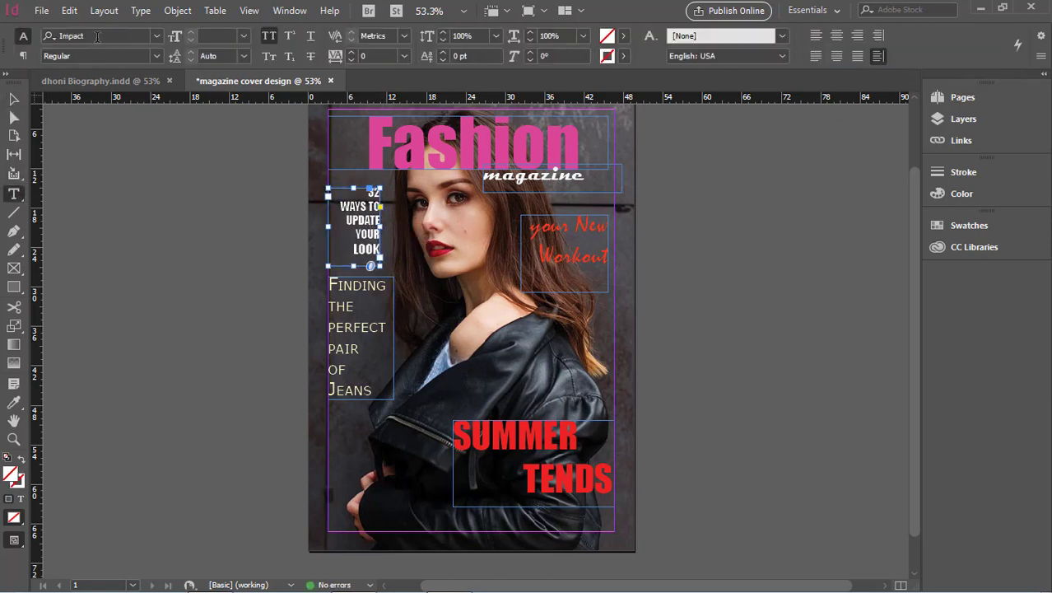
click(98, 34)
key(Down)
key(Down)
key(Down)
key(Down)
key(Down)
key(Down)
key(Down)
key(Down)
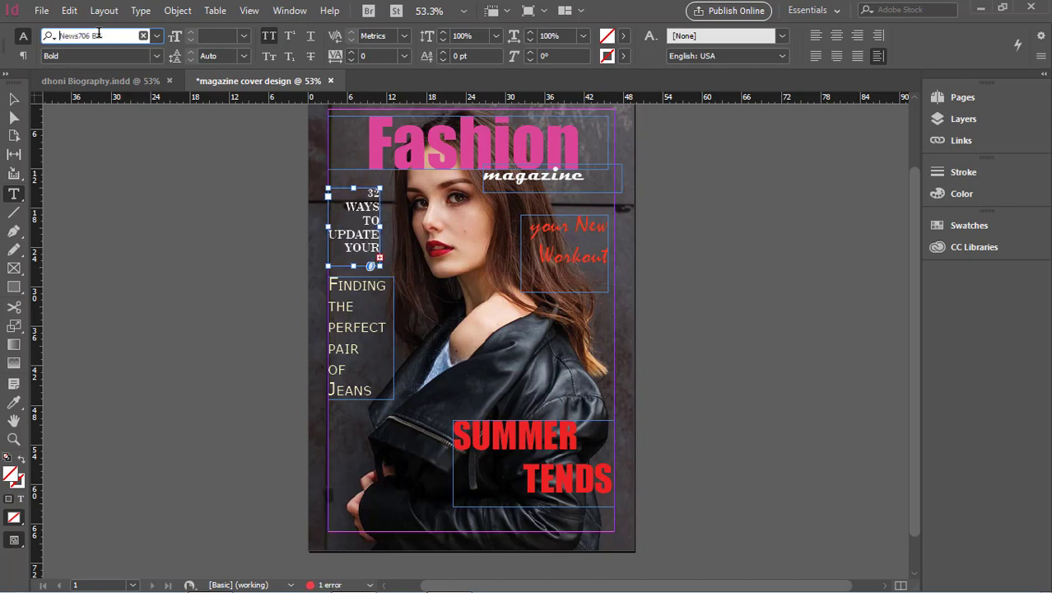
Extend the lower edge of the 32 WAYS frame to a height of 13p6
click(14, 101)
click(216, 189)
click(355, 262)
drag(354, 266, 356, 275)
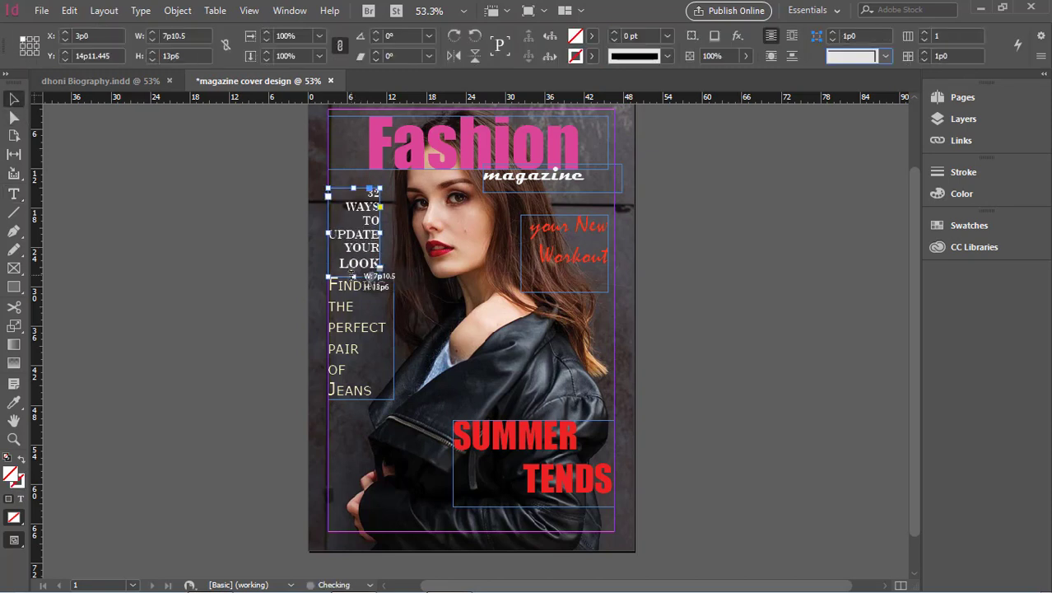
Move the "Finding the perfect pair of Jeans" frame straight down, clear of the 32 WAYS frame
click(658, 344)
drag(367, 329, 367, 380)
click(811, 358)
Left-align the 32 WAYS TO UPDATE YOUR LOOK text and deselect its frame
click(354, 231)
click(14, 194)
click(816, 37)
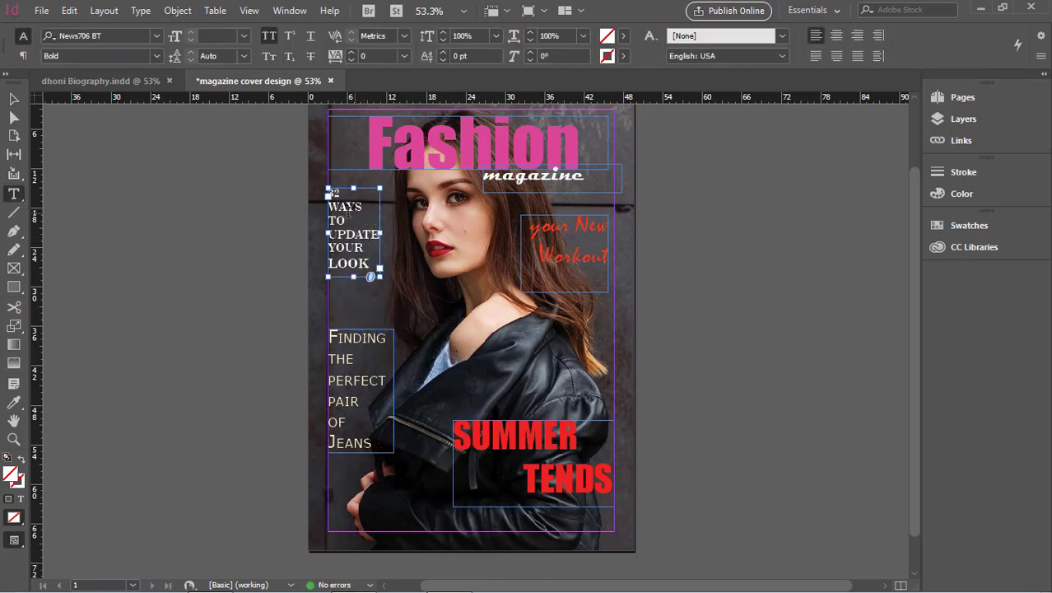
click(14, 99)
click(247, 189)
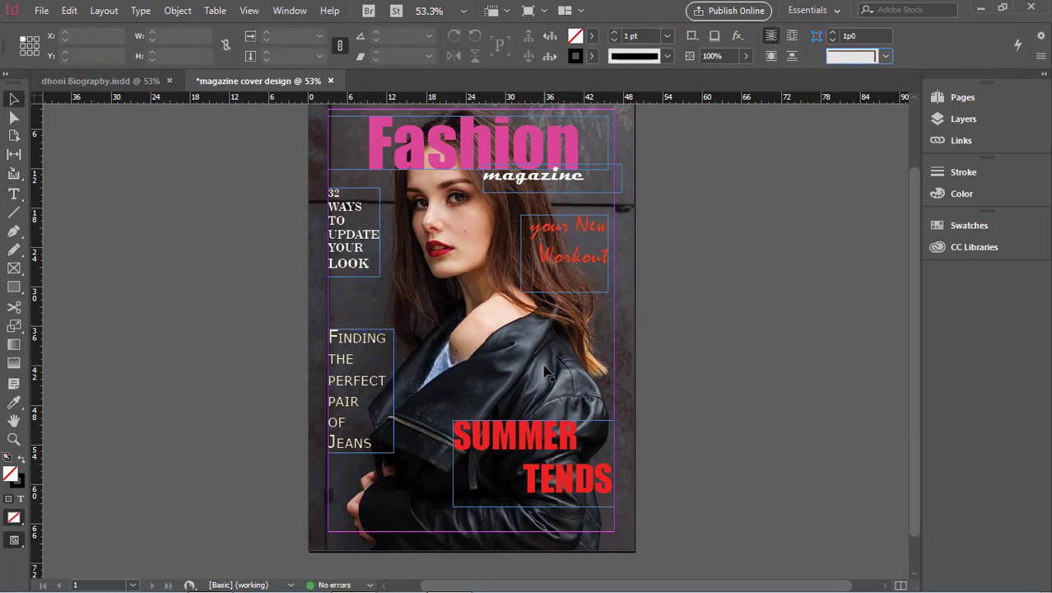
Add a text frame below "your New Workout" reading "The New Fitness CRaze" in the Microsoft Yi Baiti font
click(14, 194)
drag(520, 321, 607, 362)
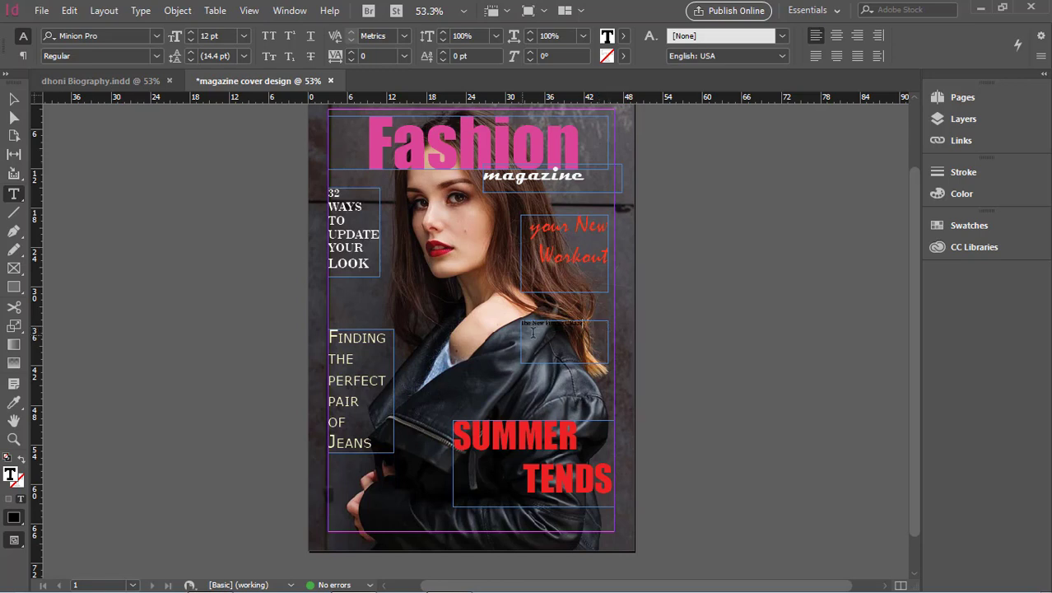
click(127, 34)
key(Up)
Widen the "The New Fitness CRaze" frame to the left and enlarge its text to 37 pt
click(221, 33)
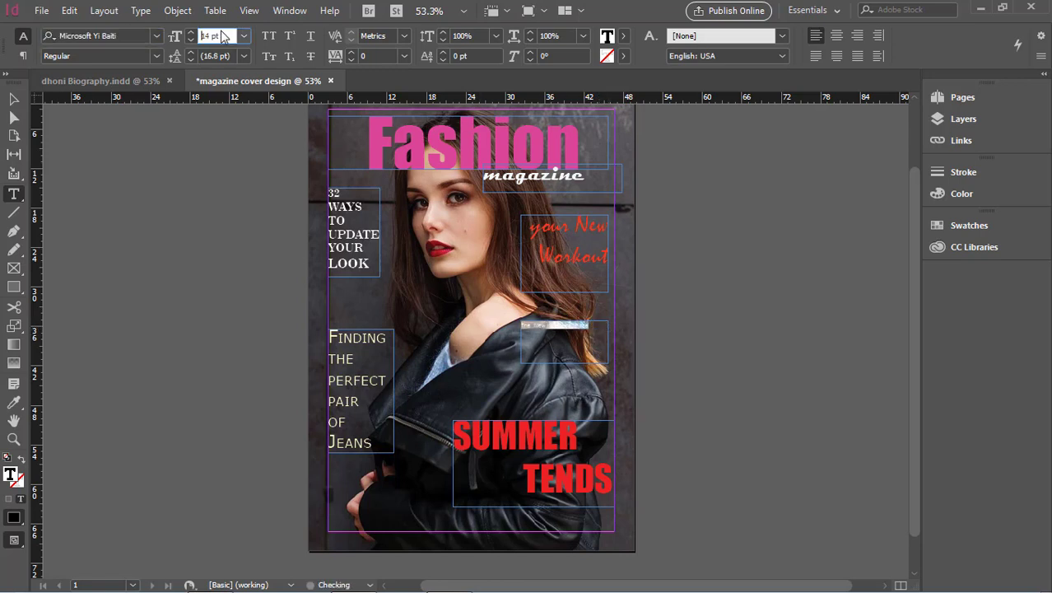
drag(521, 342, 441, 342)
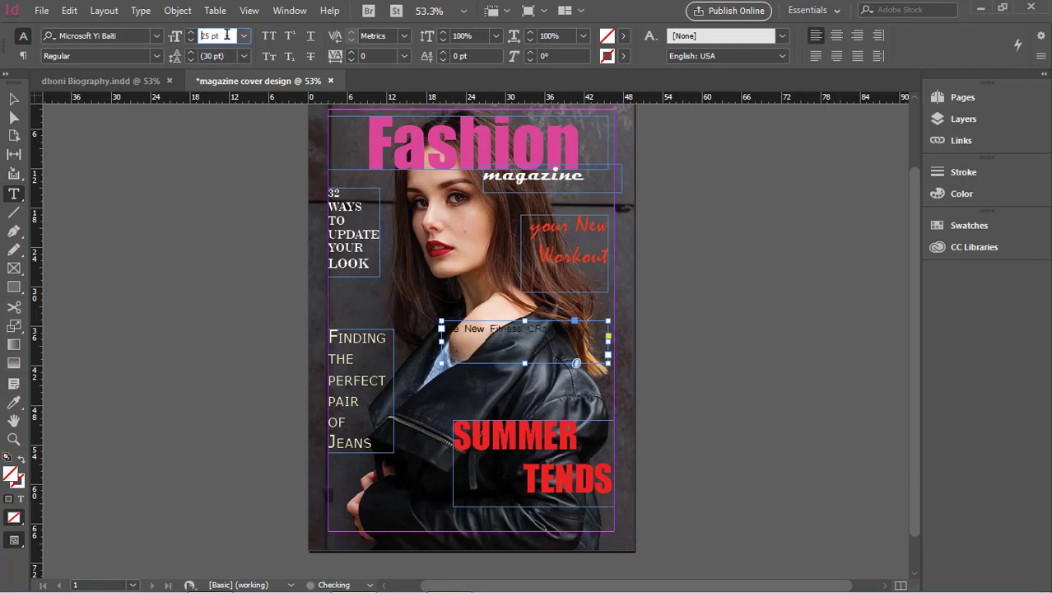
key(Up)
key(Up)
key(Up)
key(Up)
key(Up)
key(Up)
key(Up)
key(Up)
key(Up)
key(Up)
key(Up)
key(Up)
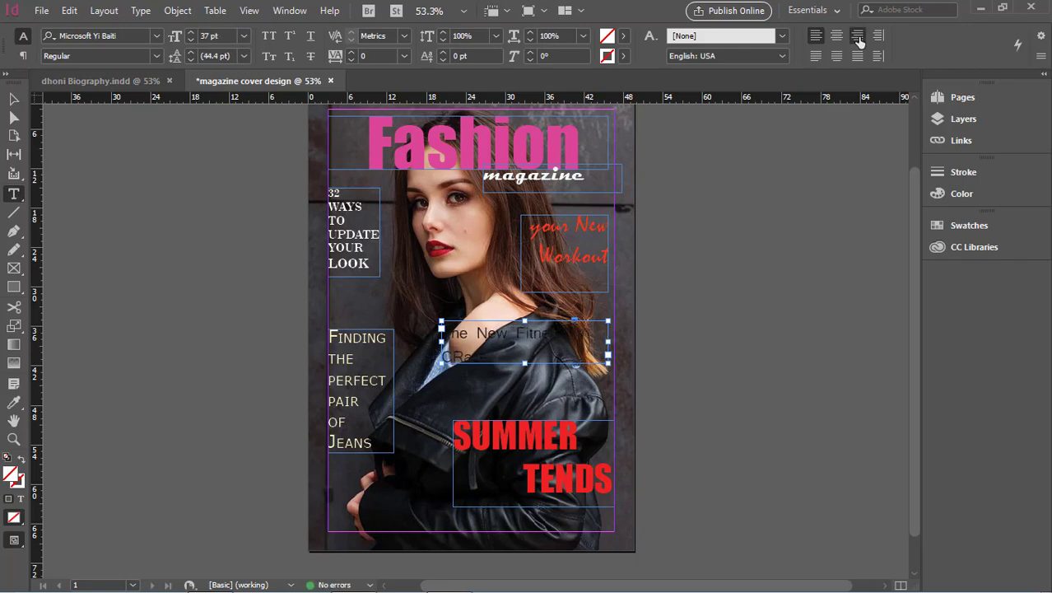
Right-align the "The New Fitness CRaze" text and set it in News701 BT Italic small caps
click(857, 38)
key(ctrl+a)
click(155, 35)
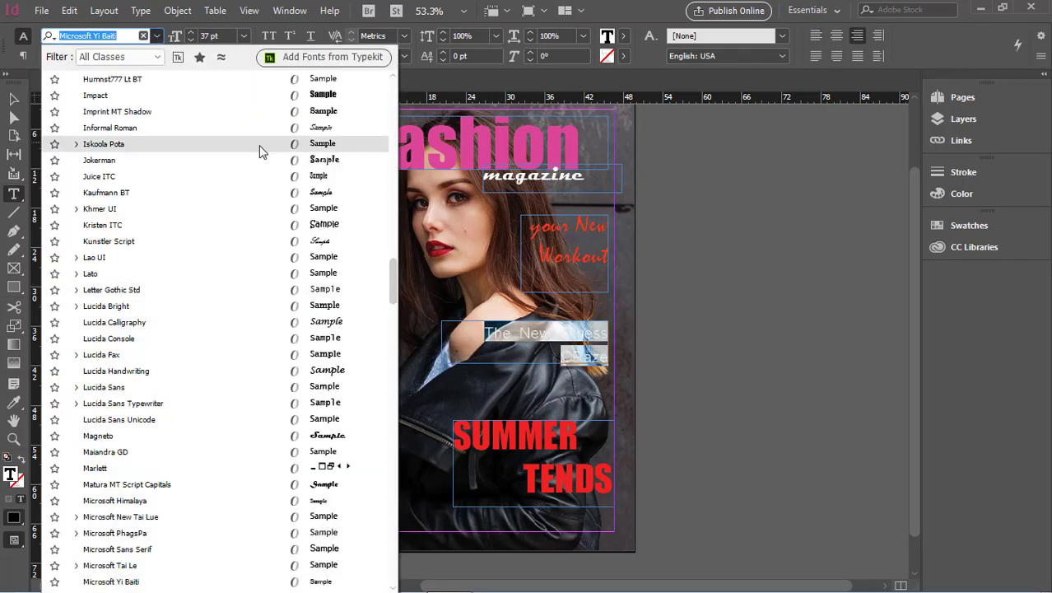
scroll(261, 367, down, 4)
click(320, 570)
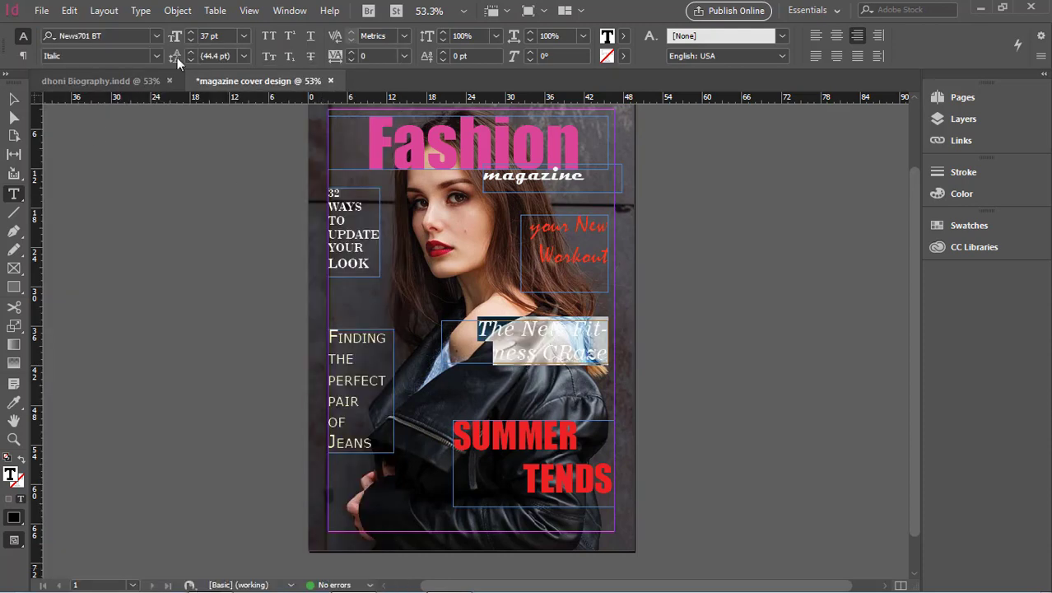
click(269, 55)
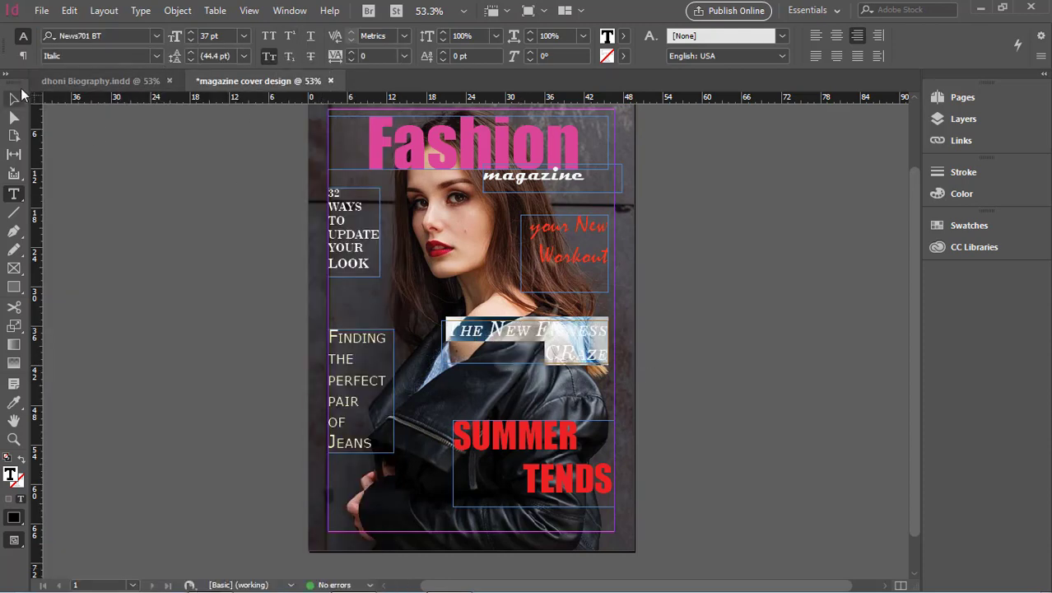
Fill the "The New Fitness CRaze" text with yellow
key(Escape)
drag(446, 327, 611, 359)
double_click(10, 475)
click(639, 266)
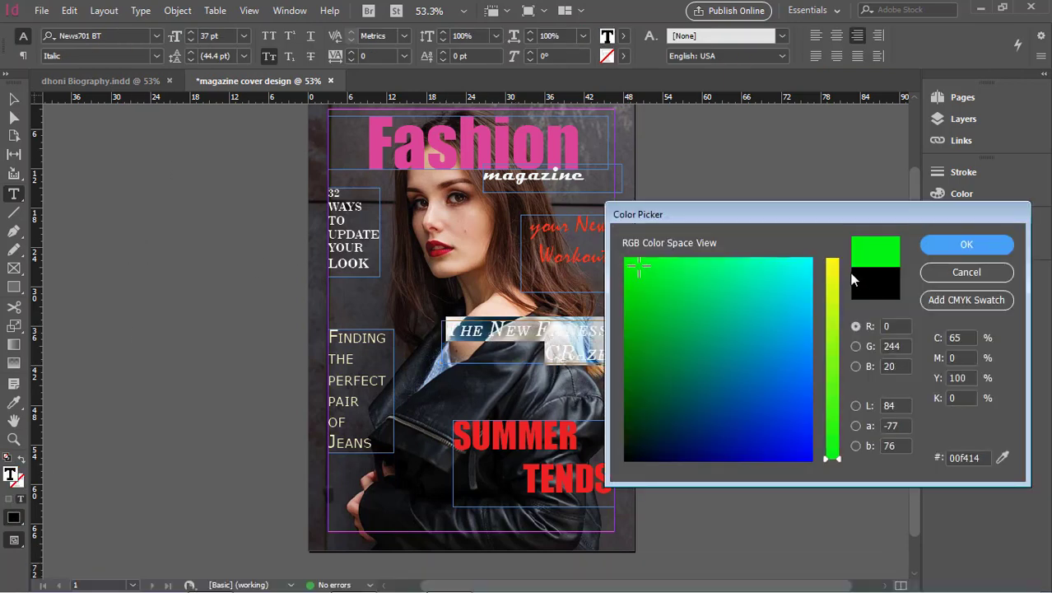
click(833, 262)
click(966, 244)
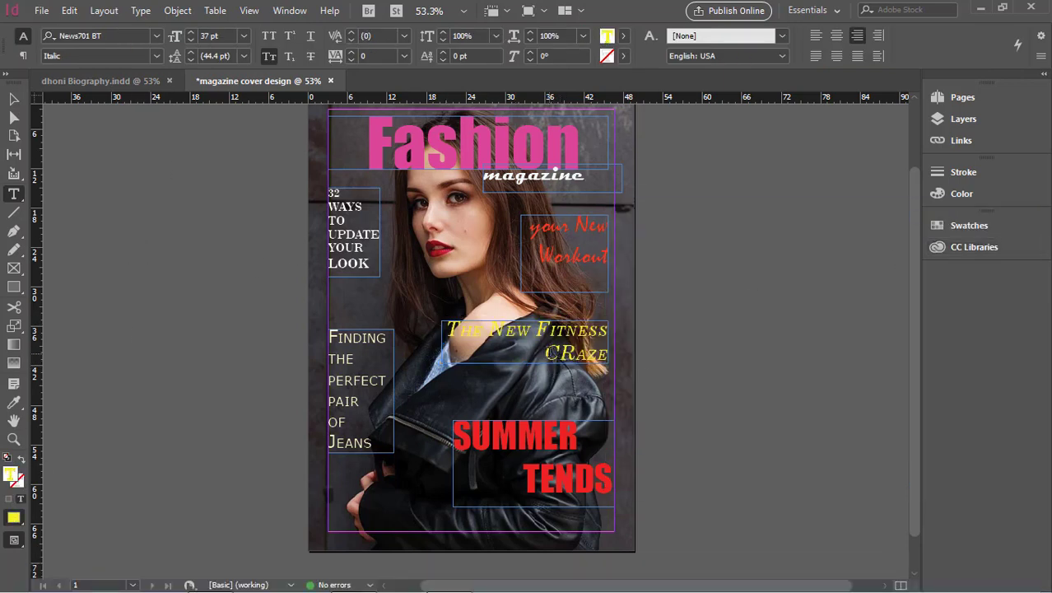
Set the fitness cover line in all caps, try the Bold style and return to Italic
click(269, 36)
click(156, 56)
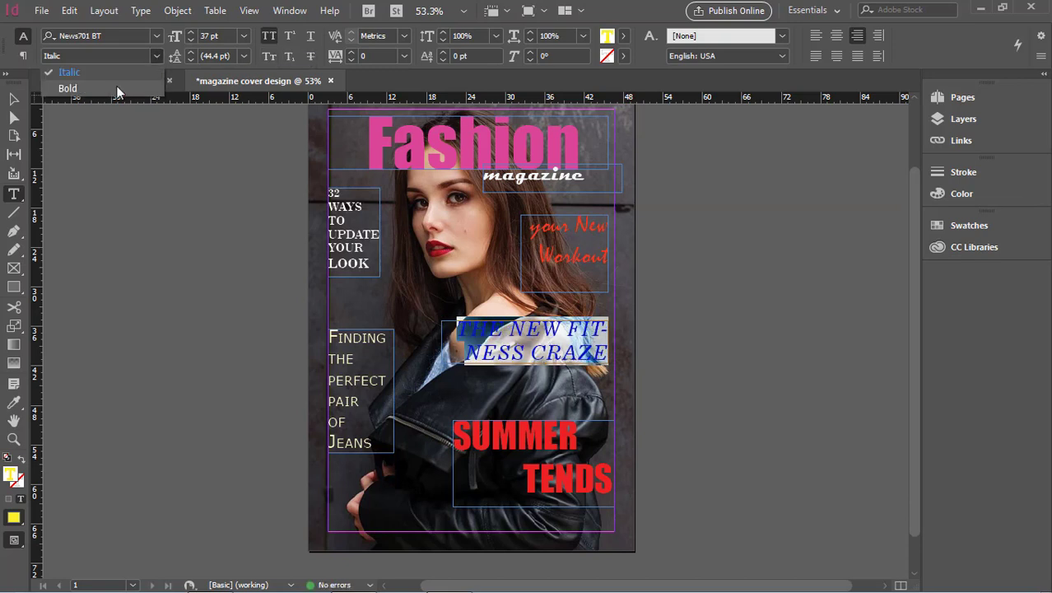
click(116, 88)
click(156, 57)
click(115, 72)
Move the fitness frame down to Y 40p6 against the right margin and extend its left edge to 27p7.276 wide
key(Escape)
drag(617, 357, 623, 392)
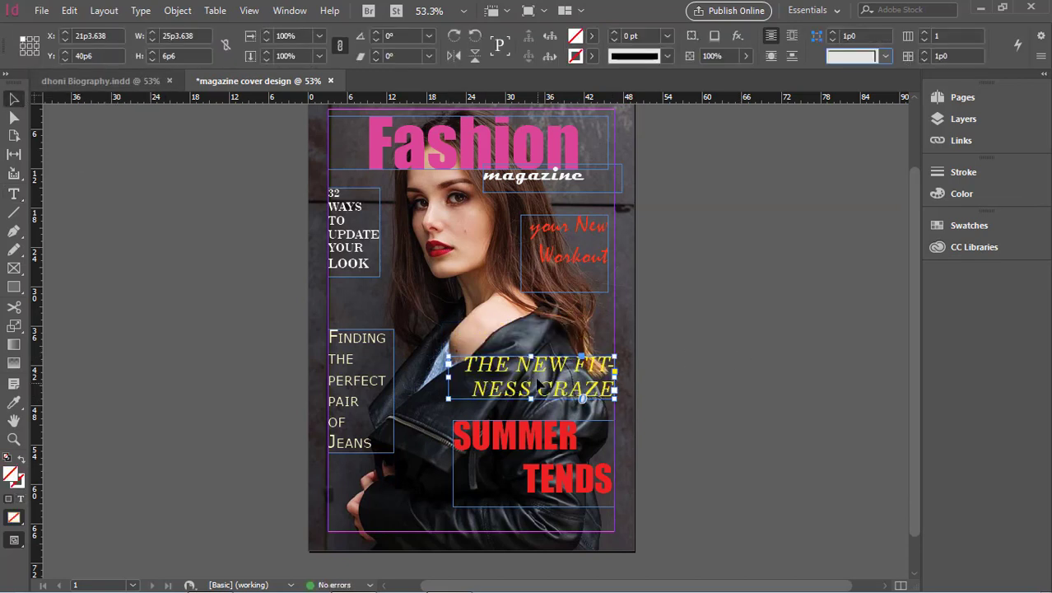
drag(449, 377, 433, 377)
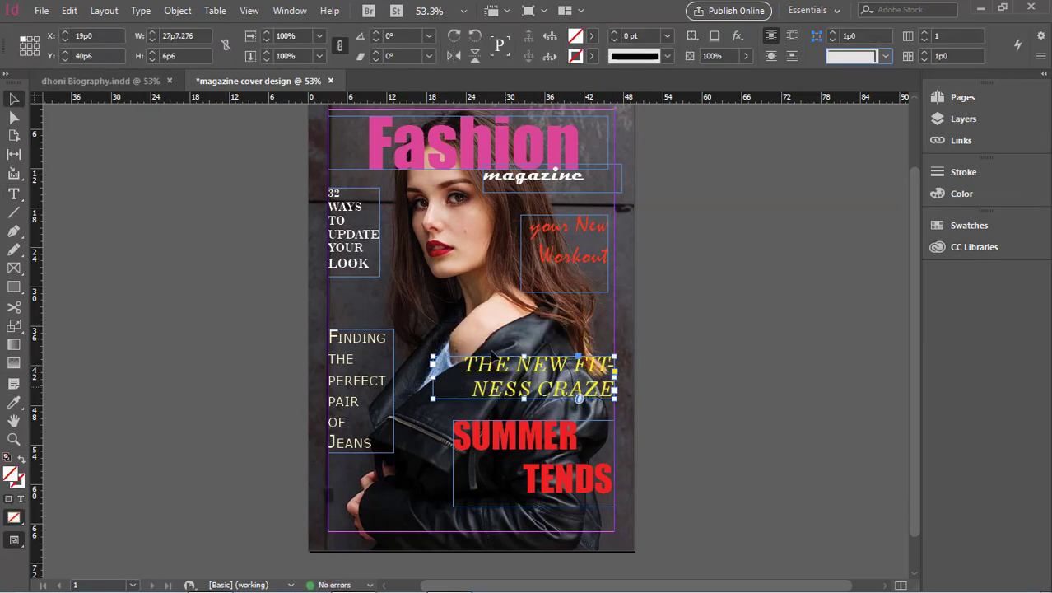
Reduce the fitness cover line to 31 pt and insert a line break before FITNESS
click(200, 35)
click(14, 193)
click(228, 35)
key(Down)
key(Down)
key(Down)
key(Down)
key(Down)
key(Down)
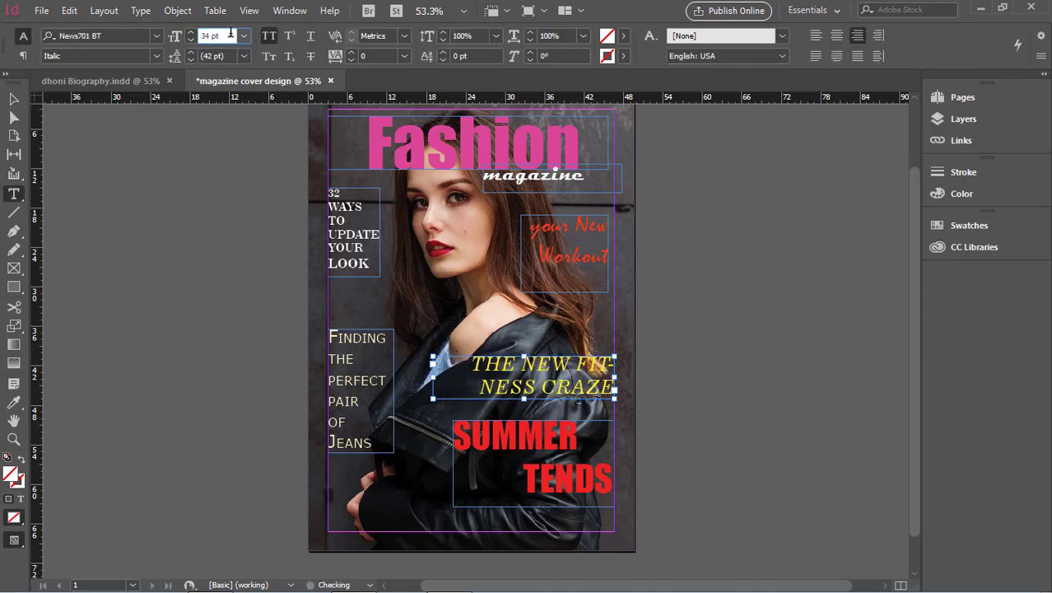
click(534, 364)
key(Return)
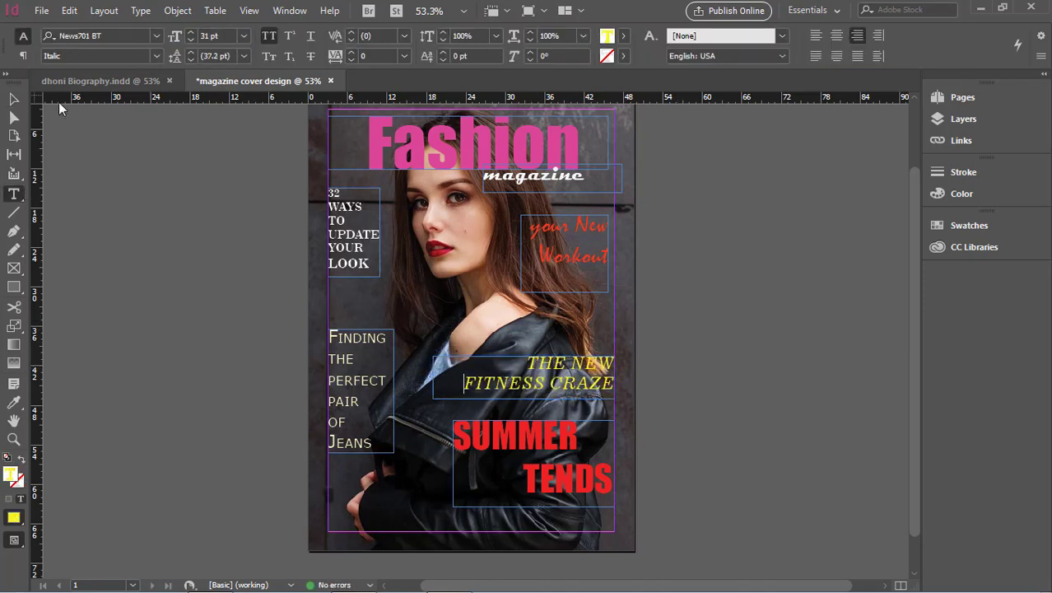
Draw a text frame beneath the Finding the perfect pair of Jeans line and enter "your Should Check Out"
click(14, 98)
click(741, 363)
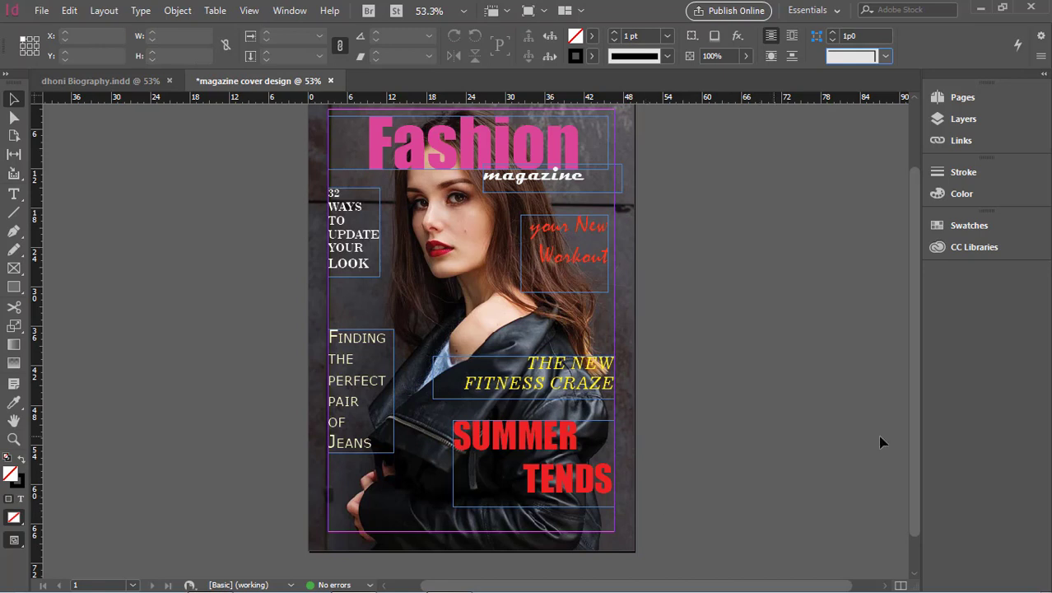
click(14, 193)
drag(338, 474, 442, 506)
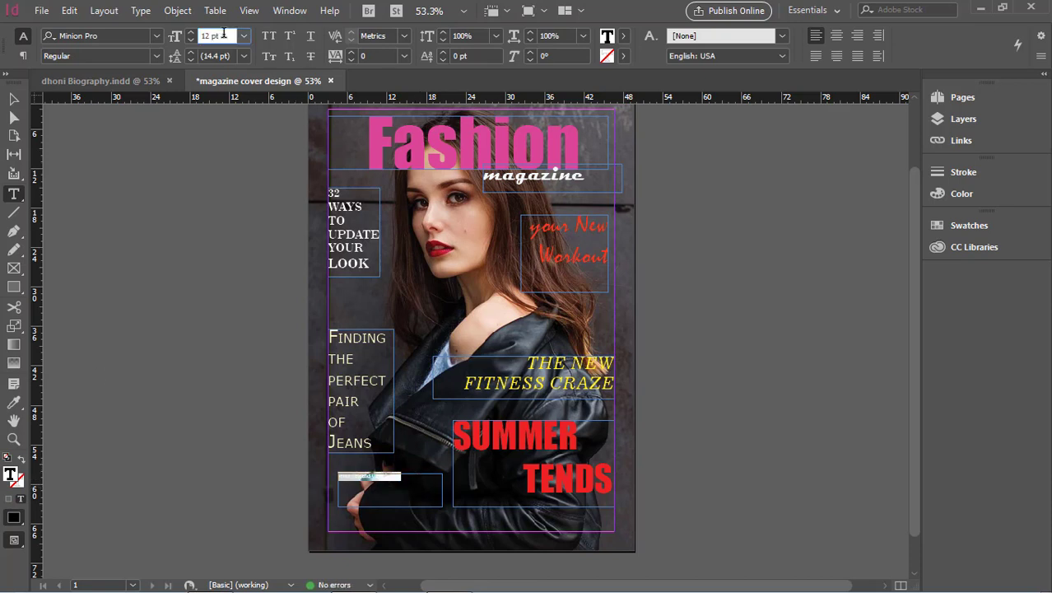
Set the "your Should Check Out" text to 25 pt
key(Up)
key(Up)
key(Up)
key(Up)
key(Up)
key(Up)
key(Up)
key(Up)
key(Up)
key(Up)
key(Up)
key(Up)
key(Up)
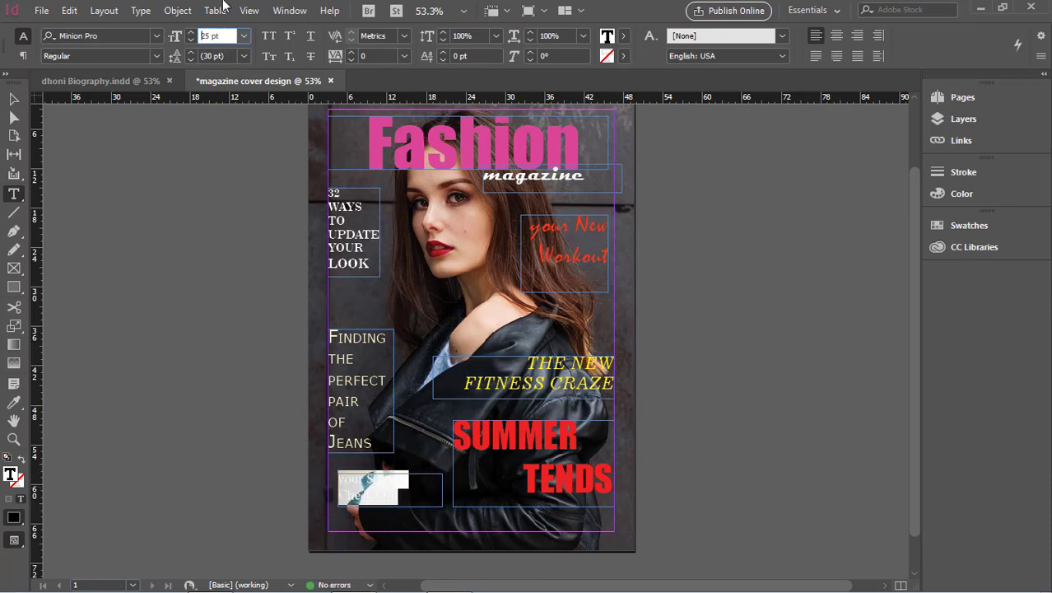
click(121, 35)
click(374, 480)
click(117, 36)
key(Up)
key(Up)
key(Up)
key(Up)
key(Up)
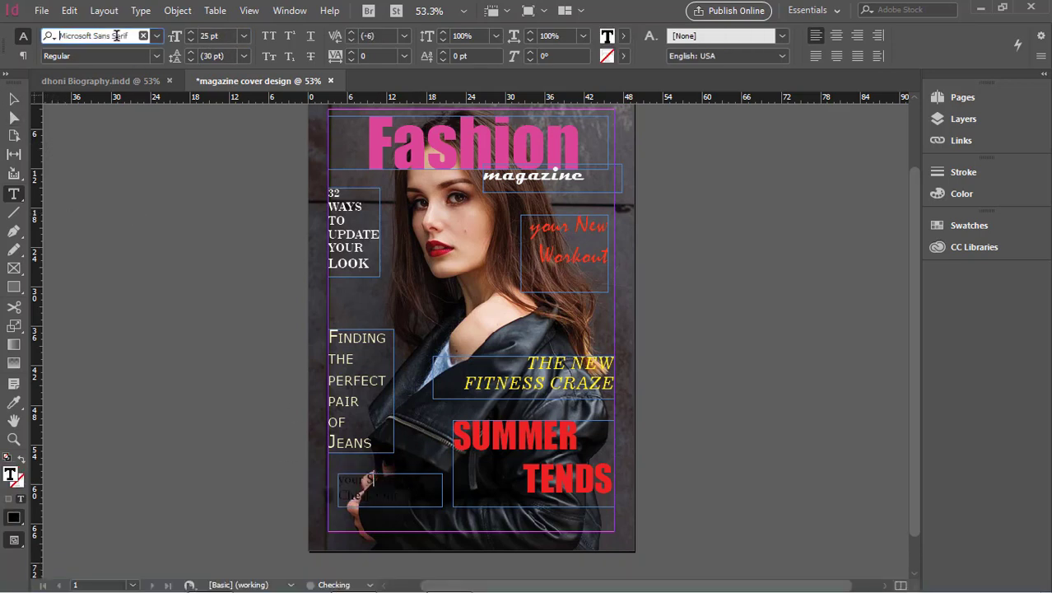
Select the "your Should Check Out" frame and try the Microsoft New Tai Lue font on it
click(13, 98)
key(t)
click(127, 36)
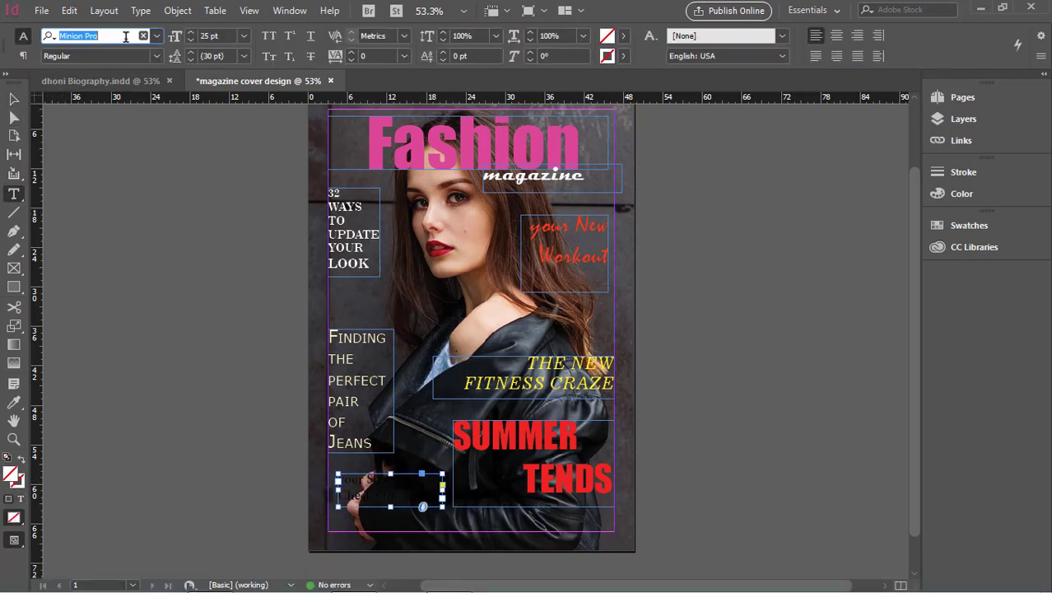
key(Up)
key(Up)
key(Up)
key(Up)
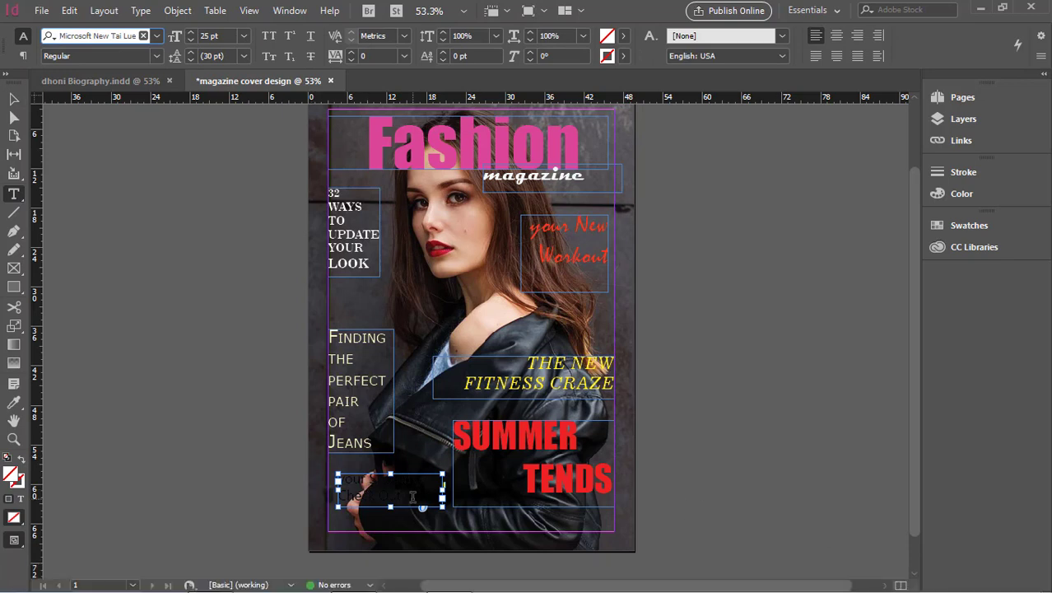
Fill the "your Should Check Out" text with golden yellow, RGB 255, 214, 3
key(ctrl+a)
double_click(11, 475)
click(774, 386)
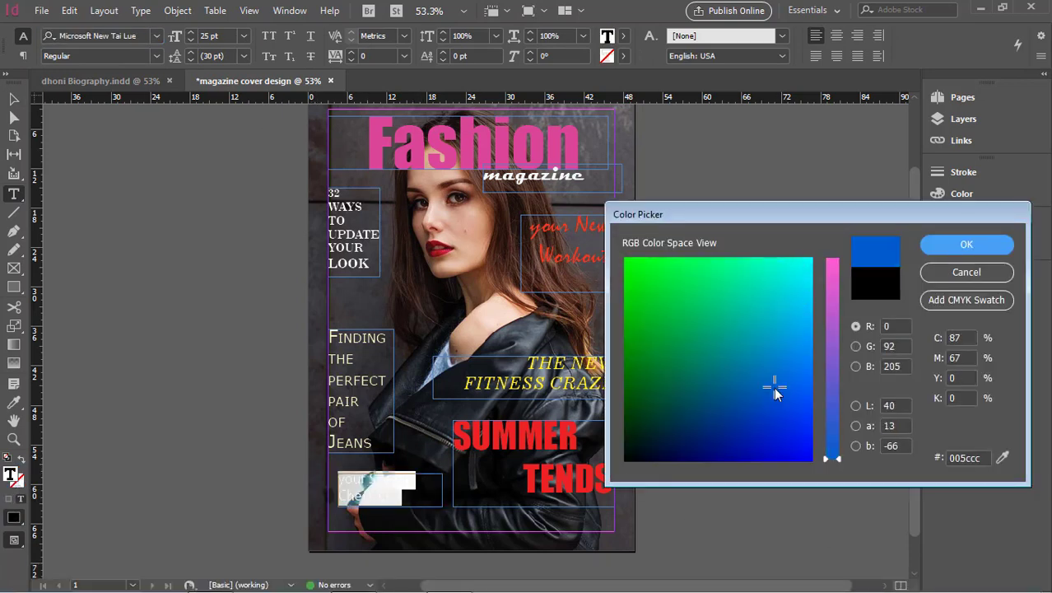
click(777, 336)
click(794, 265)
click(833, 259)
drag(700, 329, 630, 290)
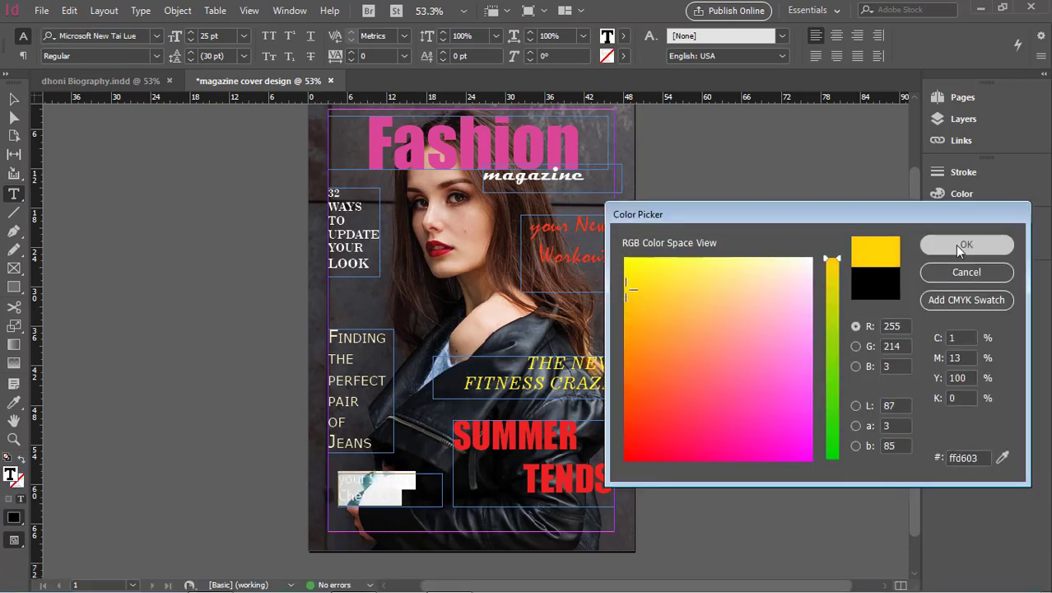
click(967, 244)
Try other fonts on the "your Should Check Out" text, passing Maiandra GD and choosing Magneto
click(135, 40)
key(Up)
key(Up)
key(Up)
key(Up)
key(Up)
key(Up)
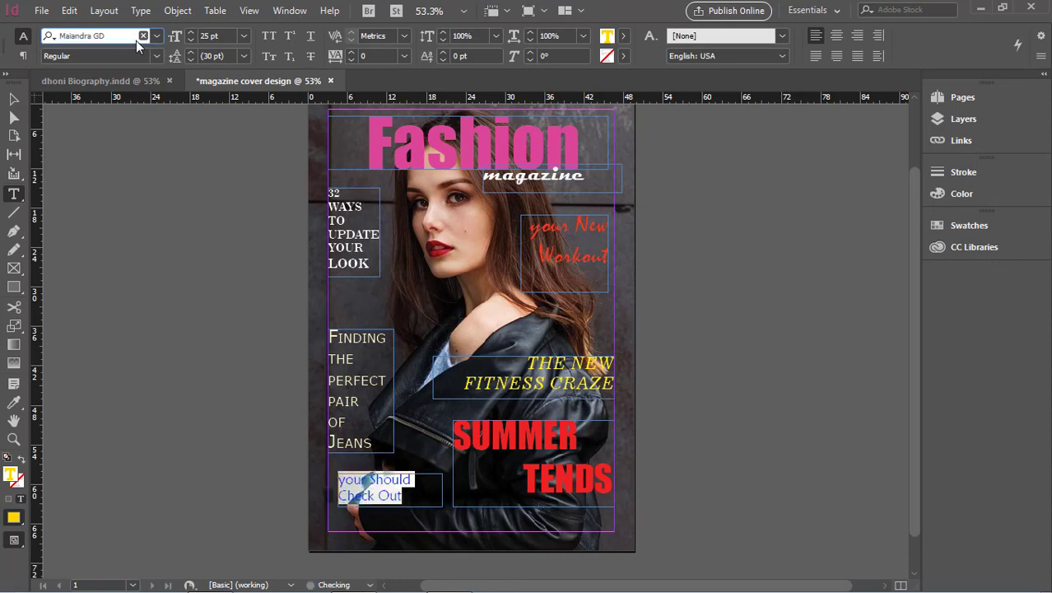
key(Return)
Try superscript and all caps formatting on the "your Should Check Out" text
click(287, 37)
click(266, 36)
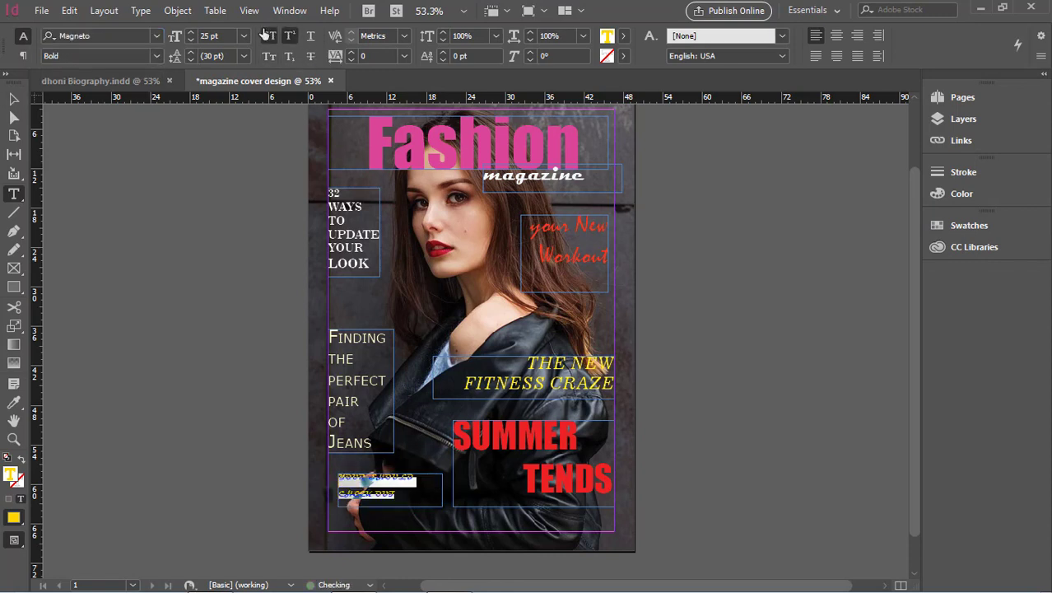
click(271, 56)
click(265, 35)
Try further fonts such as Lucida Console, Humanst521 BT and Haettenschweiler on the "your Should Check Out" text
click(98, 33)
key(Up)
key(Up)
key(Up)
key(Up)
key(Up)
key(Up)
key(Up)
key(Up)
key(Up)
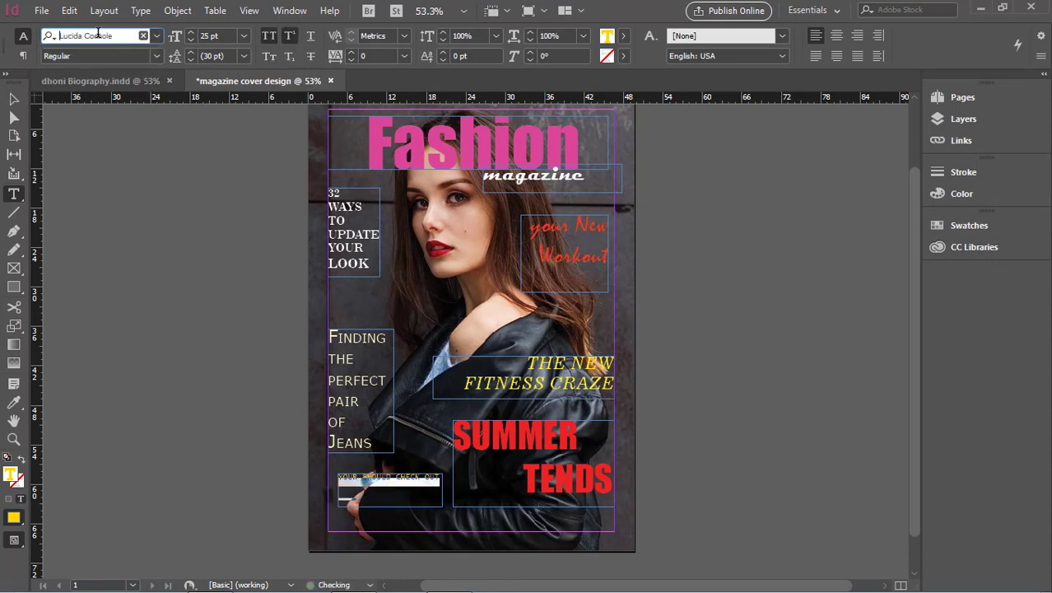
key(Up)
key(Up)
key(Up)
key(Up)
key(Up)
key(Up)
key(Up)
key(Up)
key(Up)
key(Up)
key(Up)
key(Up)
key(Up)
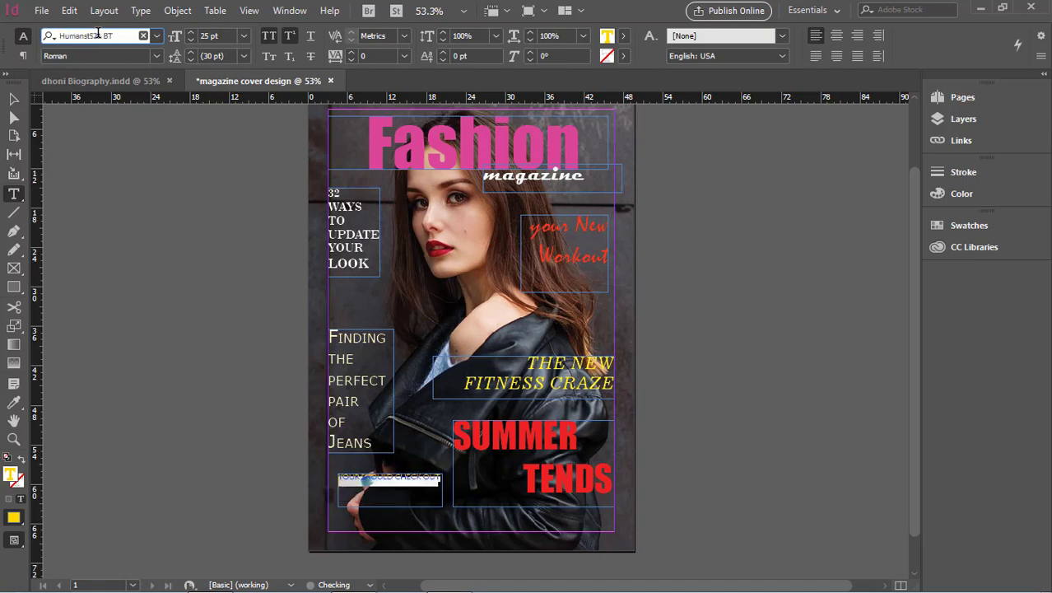
Apply the News706 BT Bold font to the "your Should Check Out" text
click(157, 36)
scroll(245, 370, down, 1)
scroll(275, 503, down, 8)
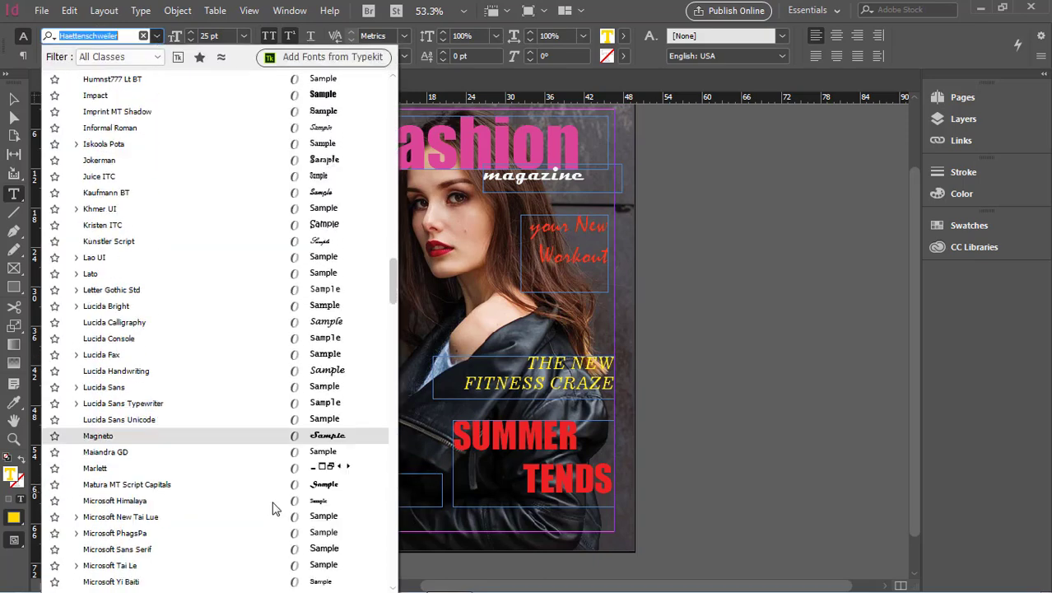
click(322, 534)
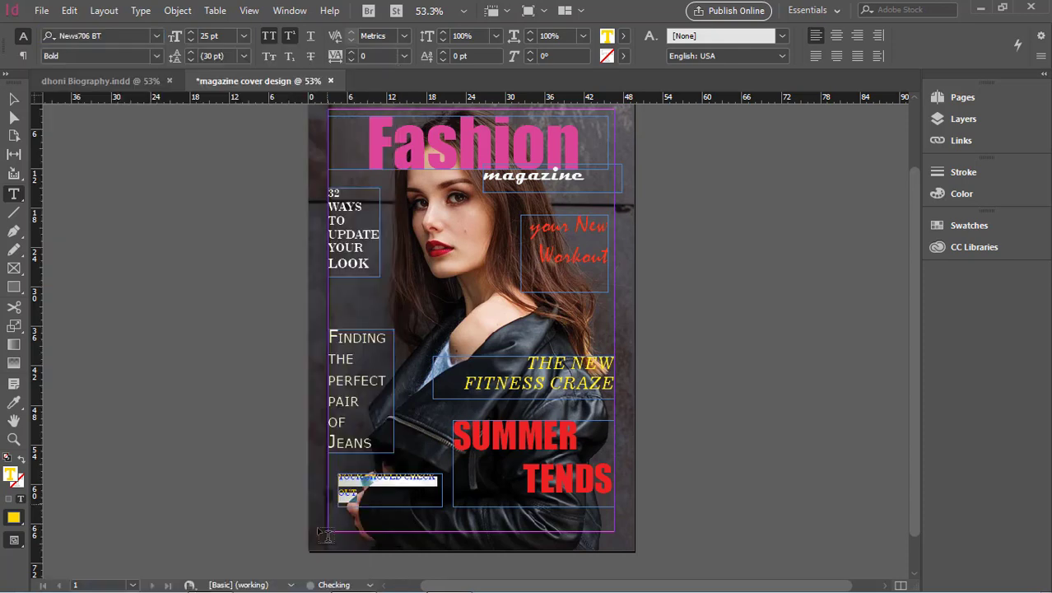
Increase the "your Should Check Out" text to 28 pt
double_click(223, 35)
key(Up)
key(Up)
key(Up)
click(14, 99)
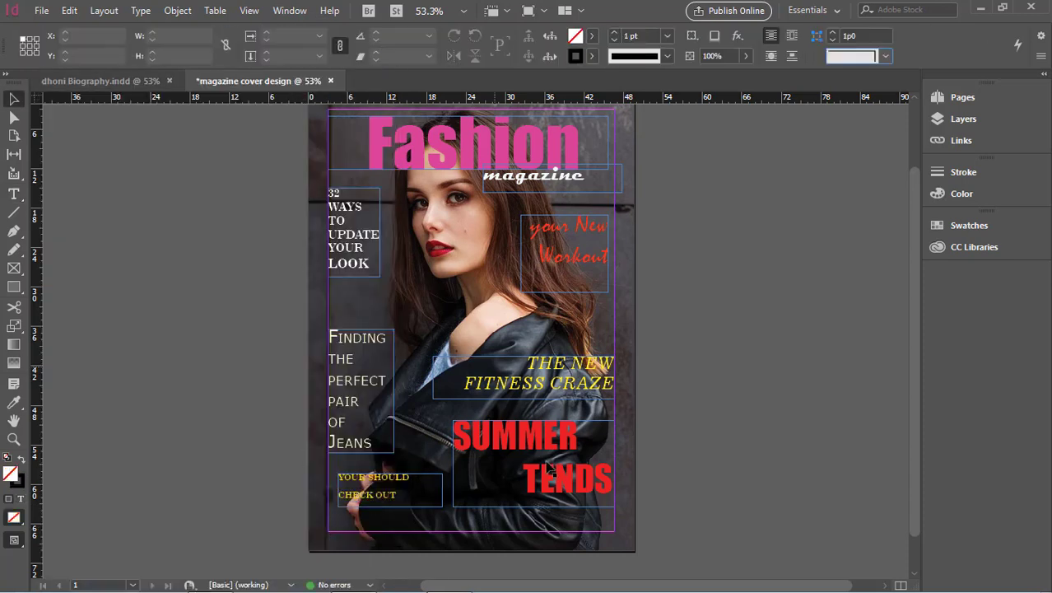
Try Imprint MT Shadow on the "your Should Check Out" frame and set its font to Impact
click(14, 193)
click(107, 36)
text(im)
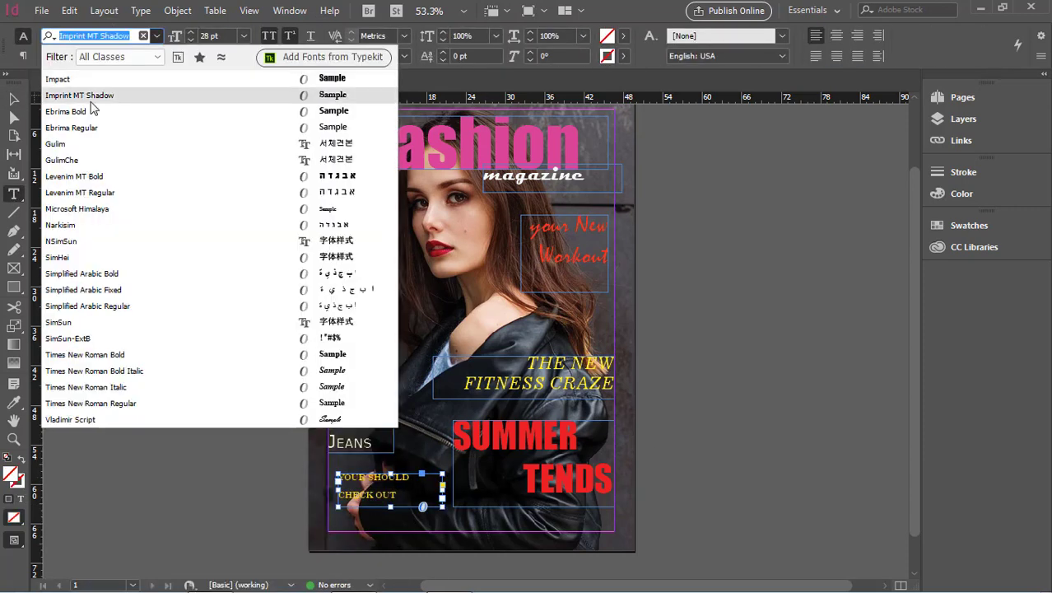
click(93, 103)
double_click(130, 36)
text(Sh)
key(BackSpace)
key(BackSpace)
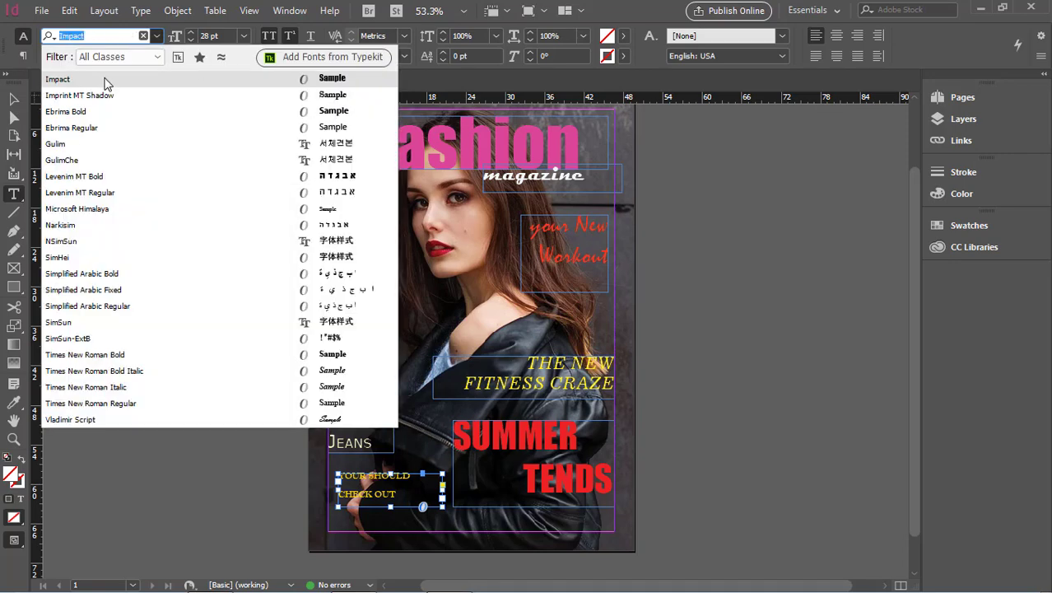
click(104, 79)
Try enlarging the "your Should Check Out" text to 40 pt
triple_click(423, 482)
click(224, 36)
key(Up)
key(Up)
key(Up)
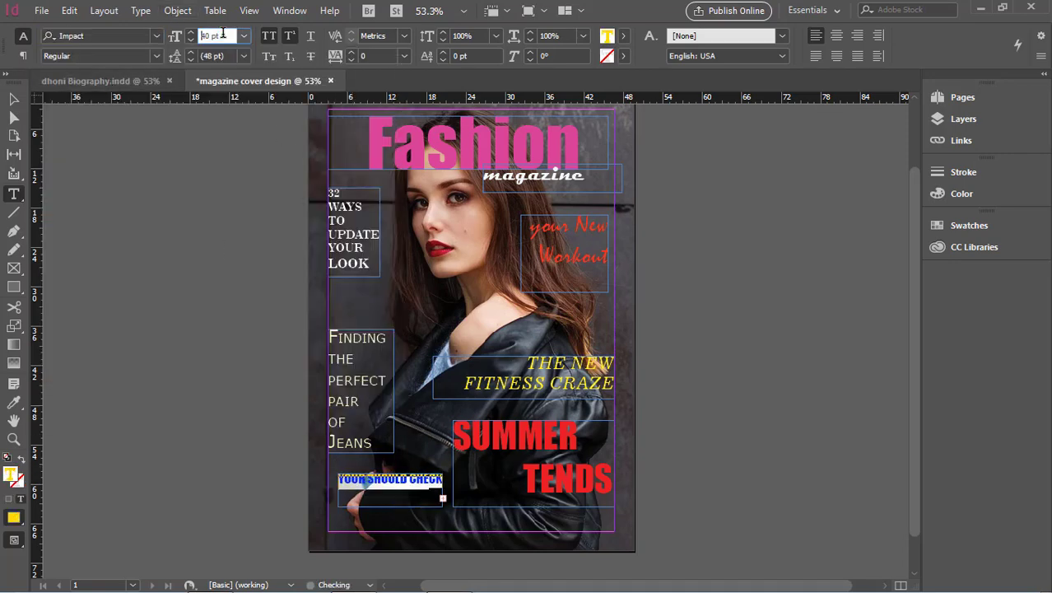
key(Escape)
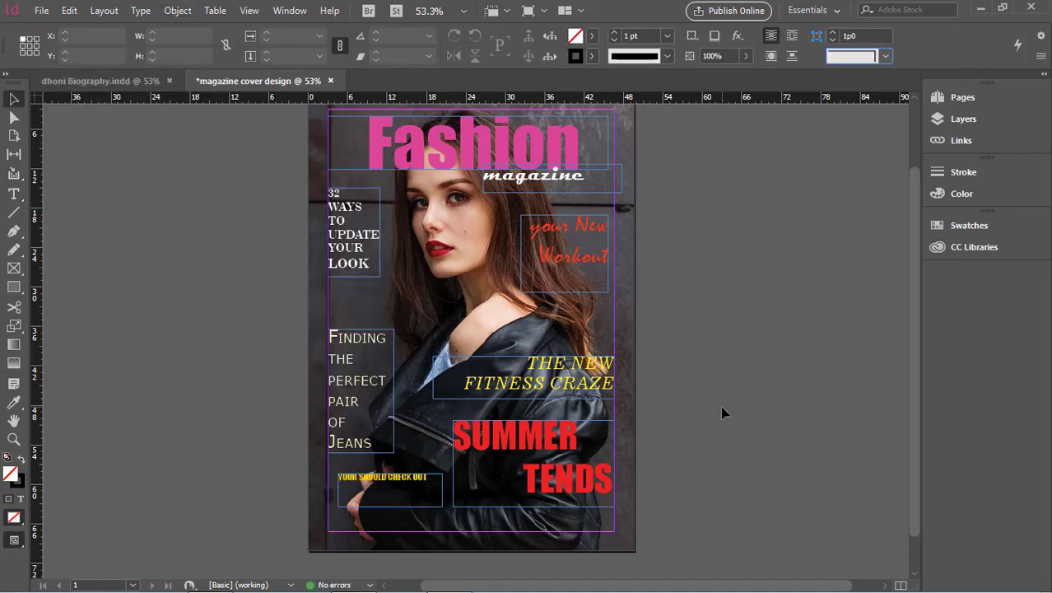
drag(563, 482, 564, 492)
click(249, 488)
click(13, 193)
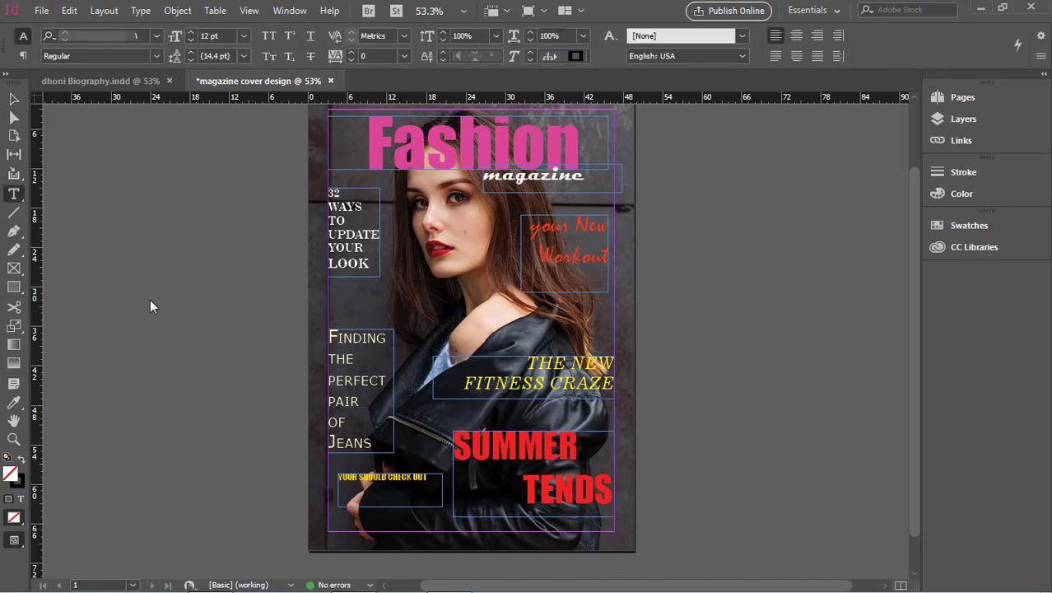
mouse_move(414, 516)
mouse_down()
mouse_move(592, 520)
mouse_move(614, 531)
mouse_up()
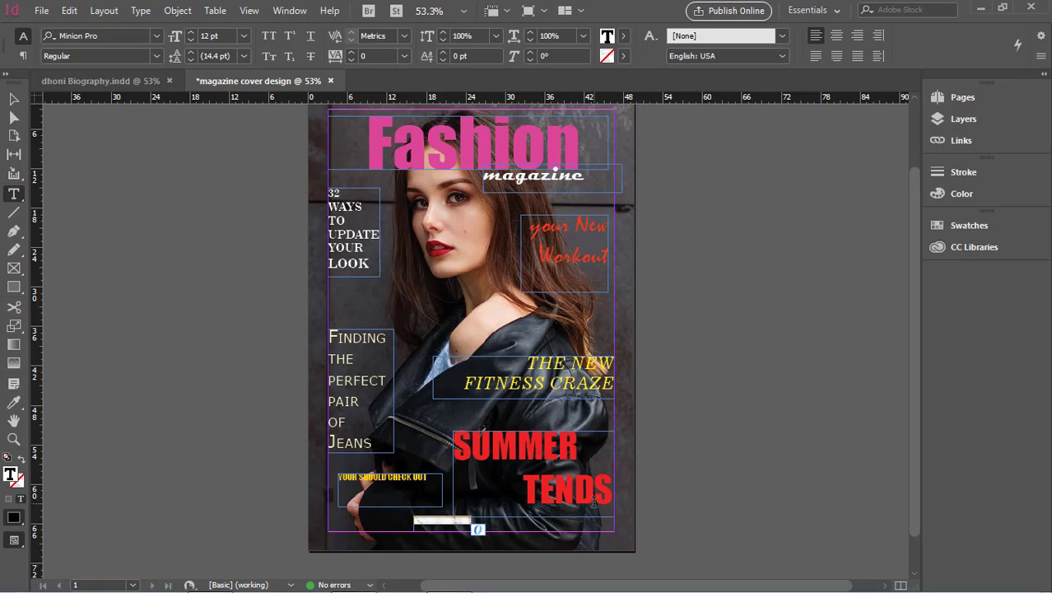
click(155, 37)
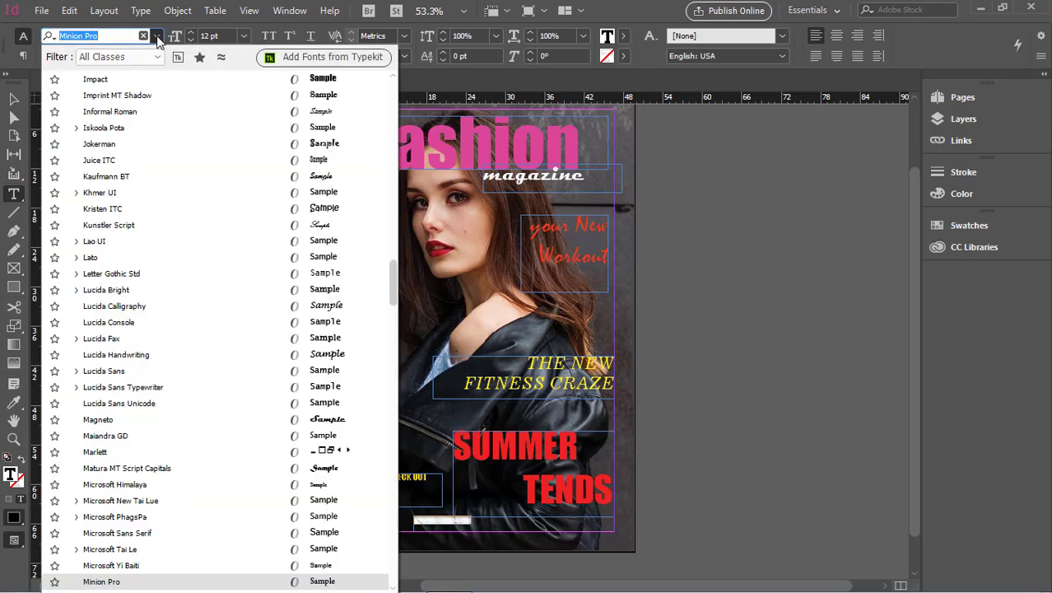
click(112, 74)
double_click(15, 475)
click(763, 256)
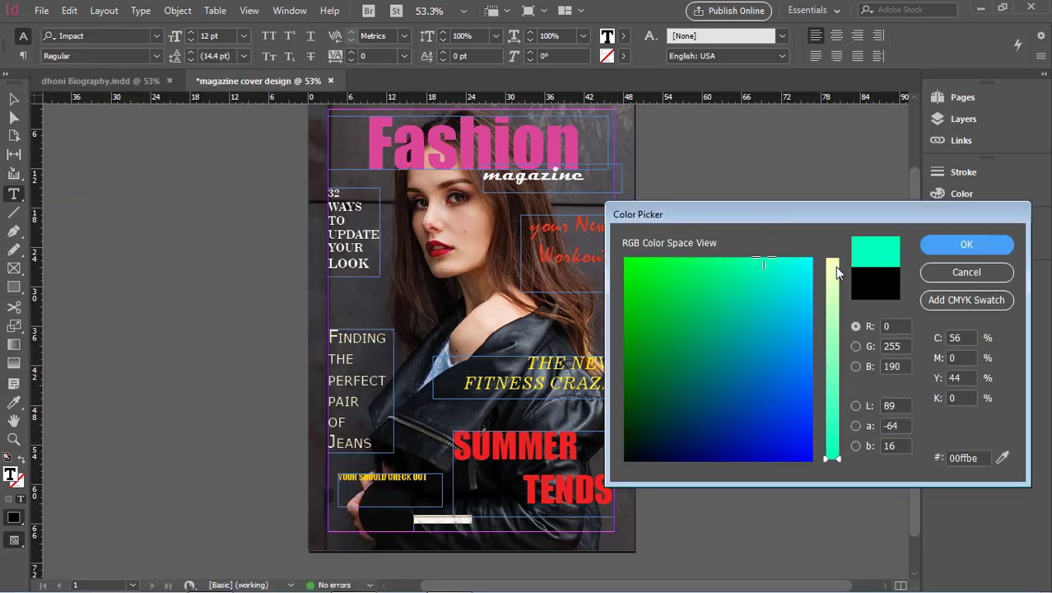
click(833, 261)
click(811, 256)
click(983, 246)
click(13, 99)
click(108, 183)
drag(466, 535, 559, 537)
click(707, 524)
key(Escape)
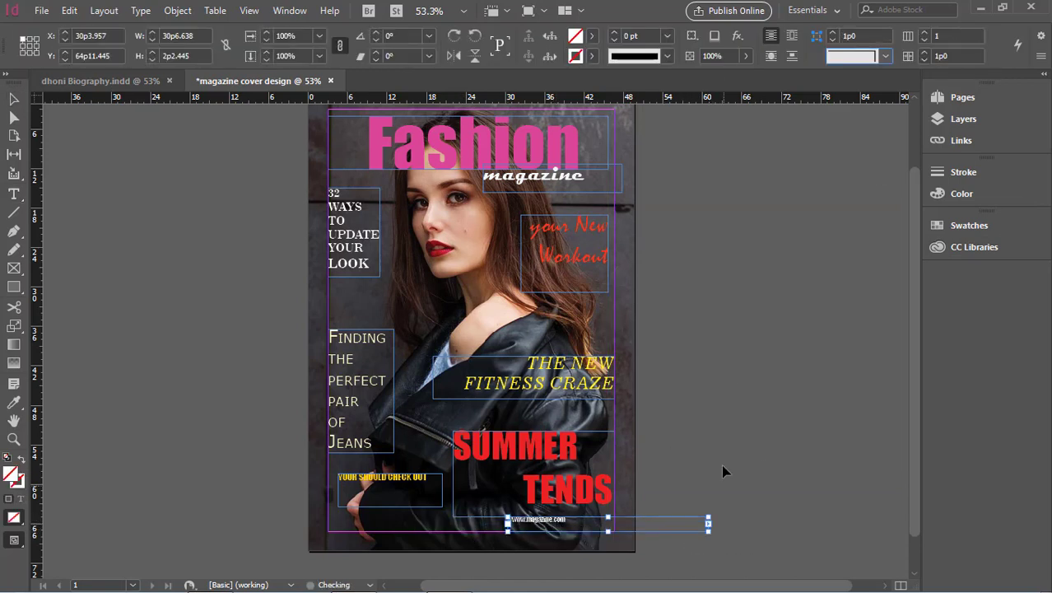
click(708, 524)
key(Escape)
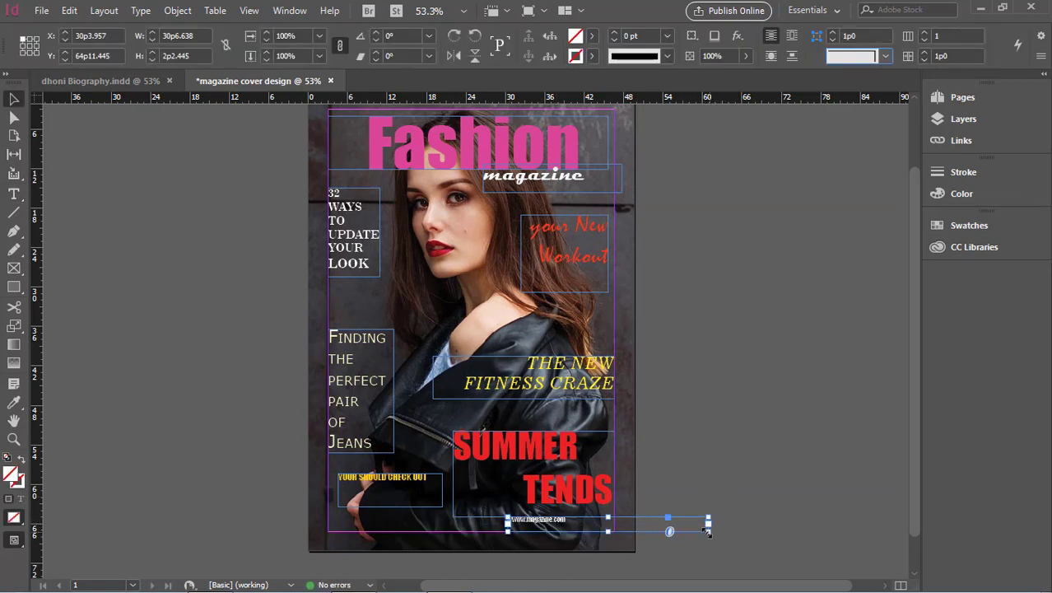
drag(707, 532, 590, 522)
click(650, 531)
click(701, 511)
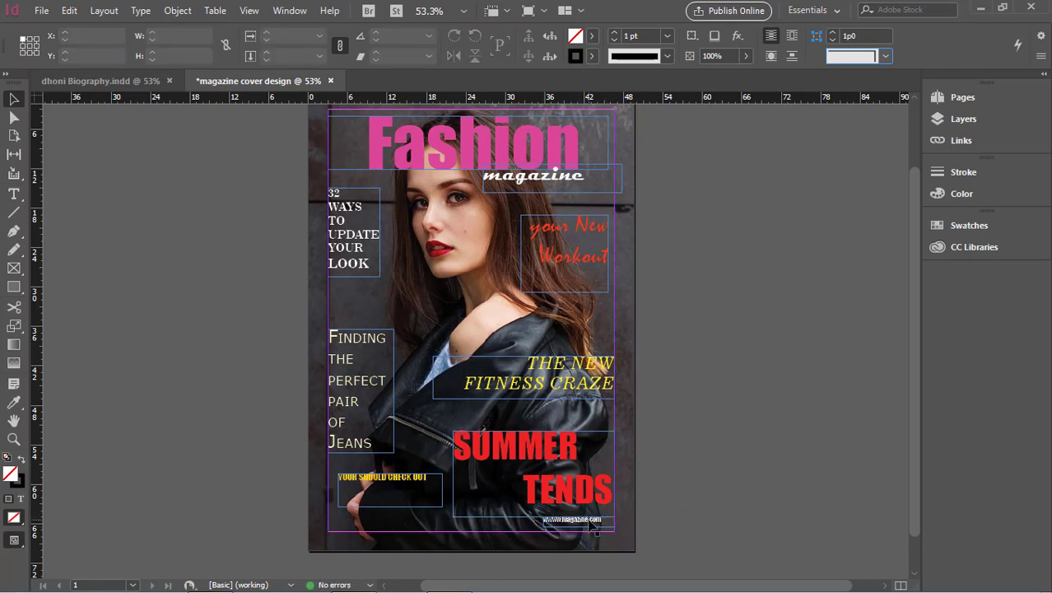
Break the yellow cover line after SHOULD and add "fashion" after CHECK OUT
click(395, 486)
click(14, 193)
click(387, 477)
key(Return)
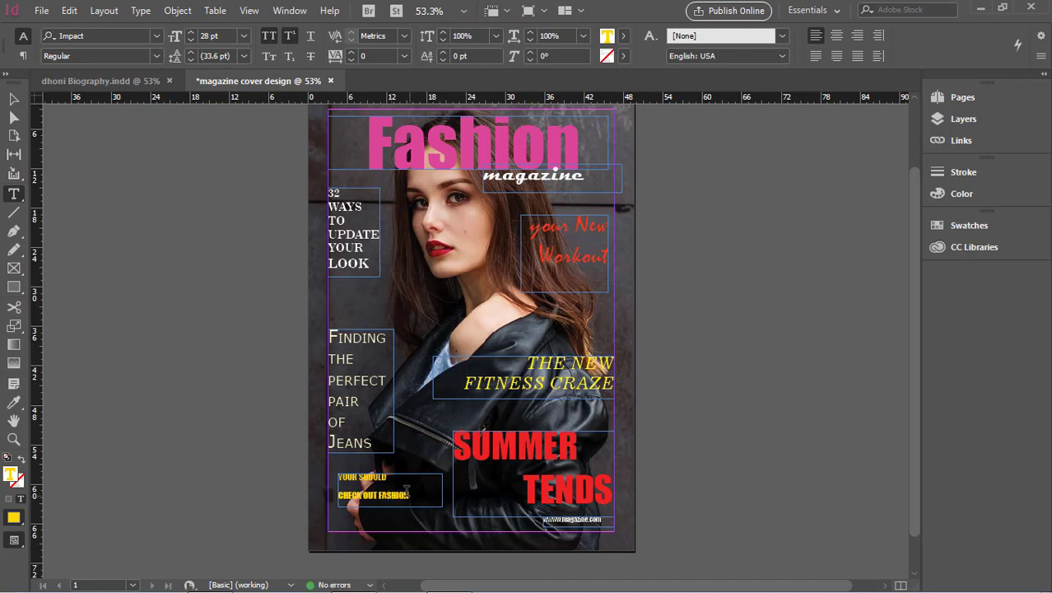
Remove the superscript from the "your Should Check Out fashion" text and set it in small caps
key(ctrl+a)
key(ctrl+z)
key(ctrl+z)
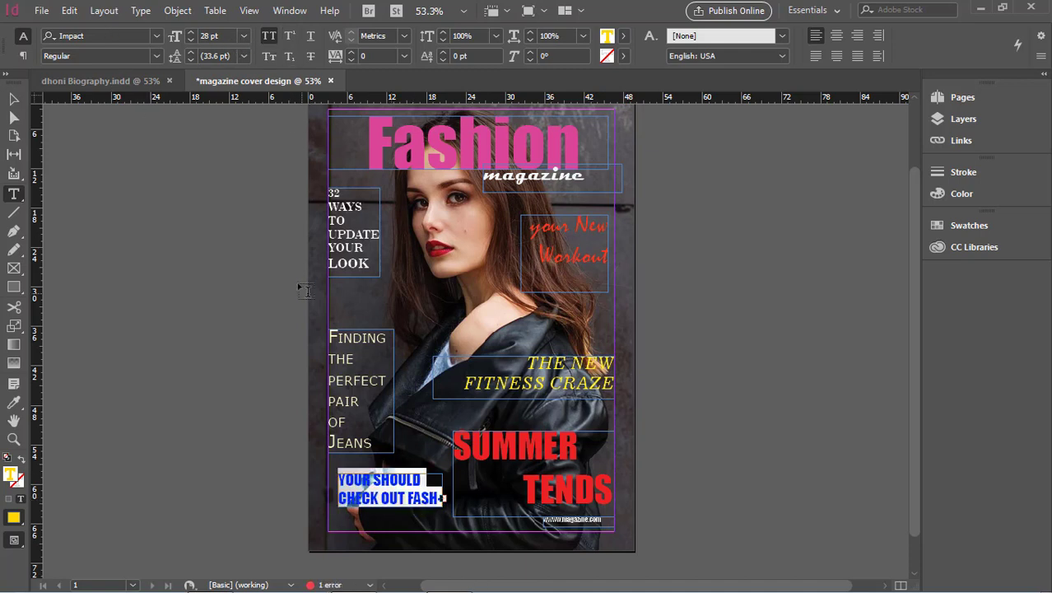
Move the "your Should Check Out fashion" frame to the left margin and shift the Finding the perfect pair of Jeans frame up
drag(438, 497, 377, 482)
click(16, 101)
drag(345, 338, 345, 311)
click(737, 420)
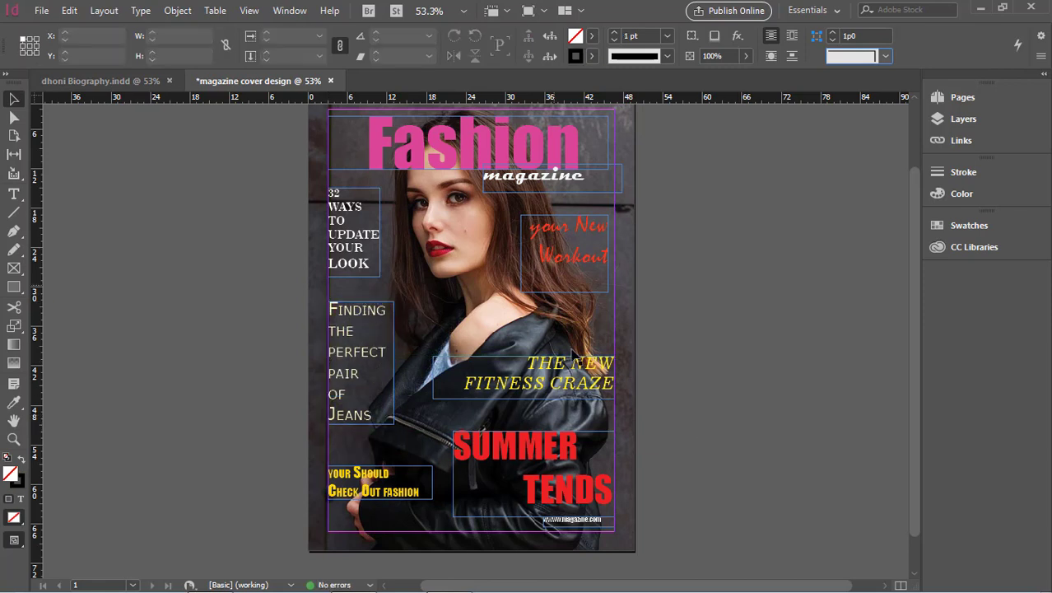
Change the Fashion headline's fill to bright yellow
click(473, 144)
click(14, 193)
drag(368, 144, 587, 178)
double_click(12, 473)
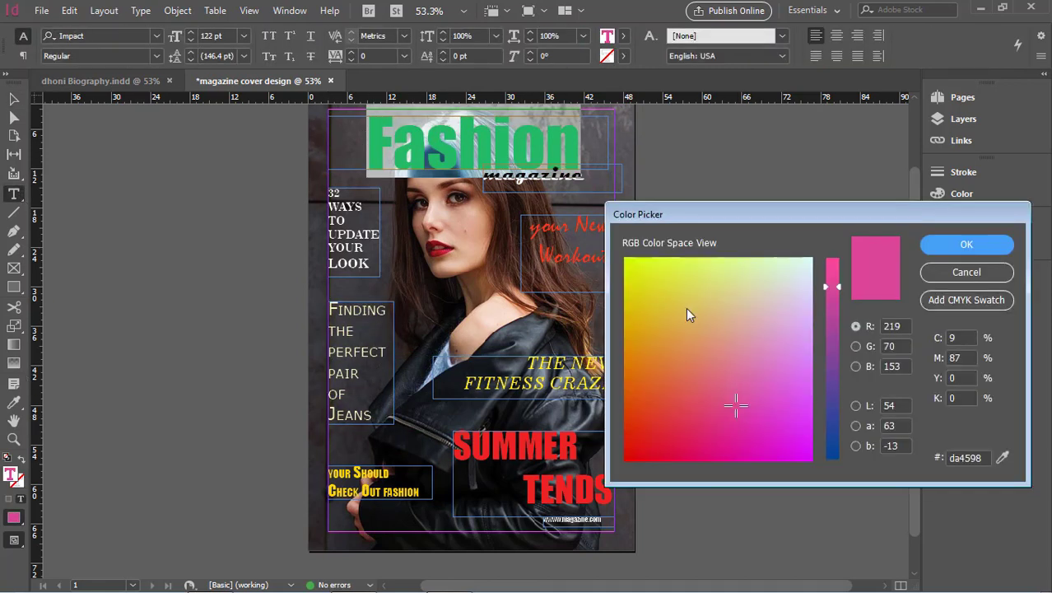
drag(689, 314, 612, 251)
drag(837, 270, 835, 257)
click(966, 245)
click(14, 99)
click(230, 165)
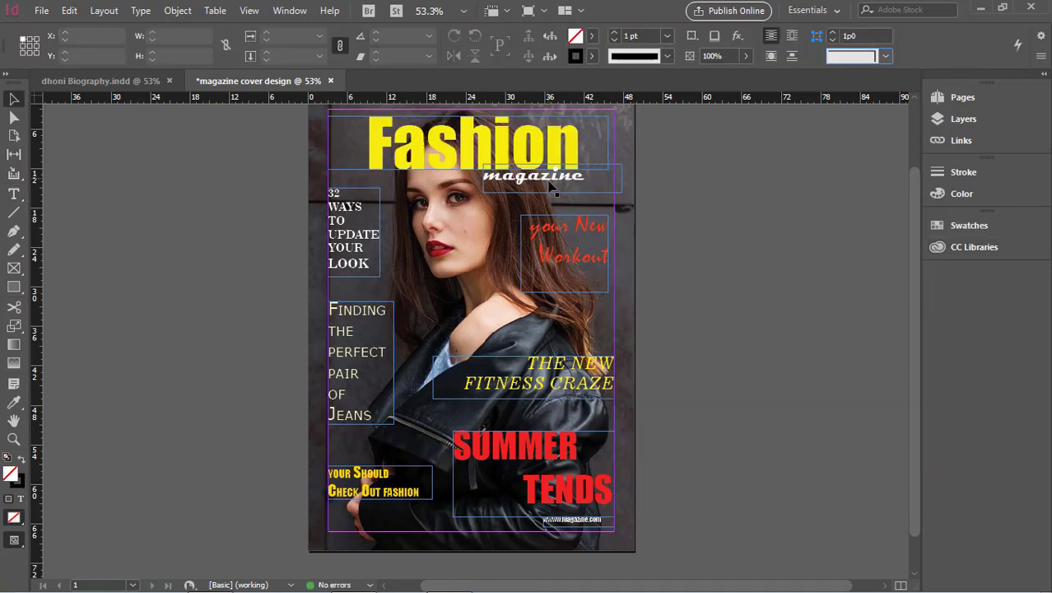
Apply a linear Gradient Feather effect to the Fashion headline and reverse its gradient
right_click(437, 144)
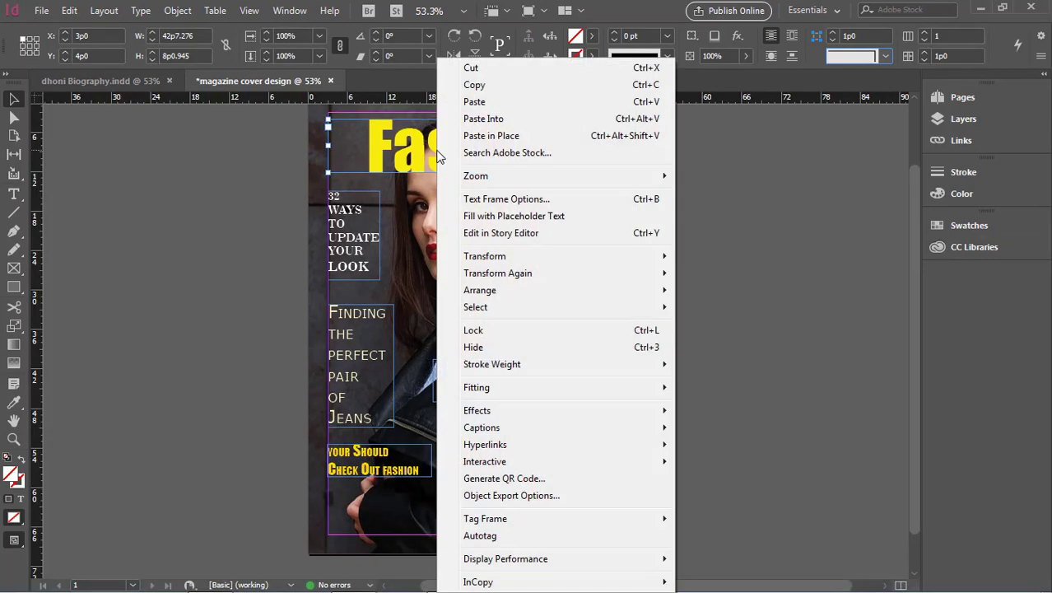
mouse_move(477, 410)
click(729, 569)
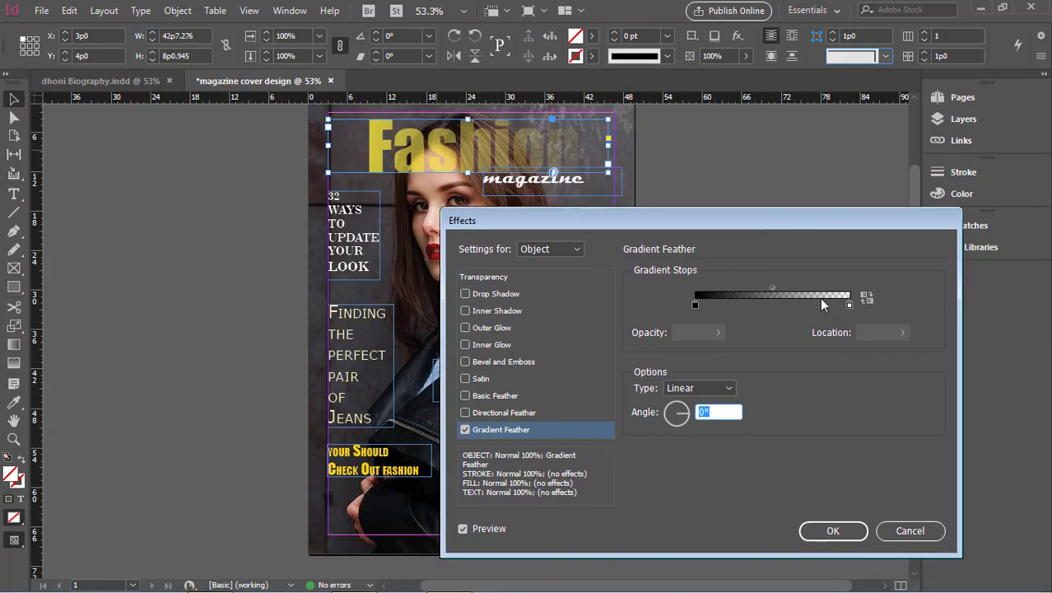
click(848, 304)
click(866, 297)
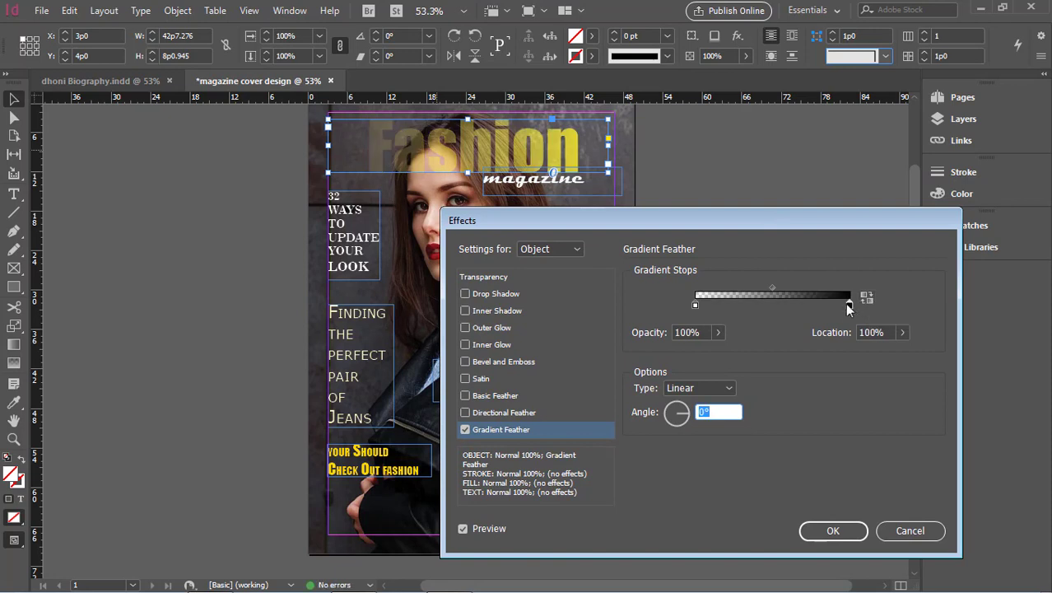
click(718, 332)
click(695, 304)
click(718, 331)
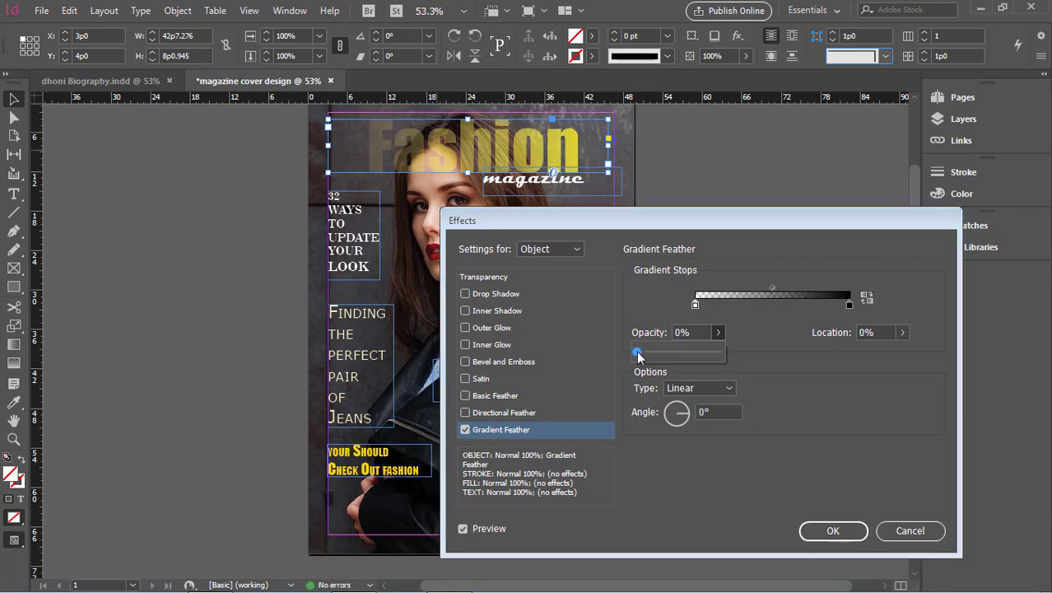
drag(636, 353, 698, 360)
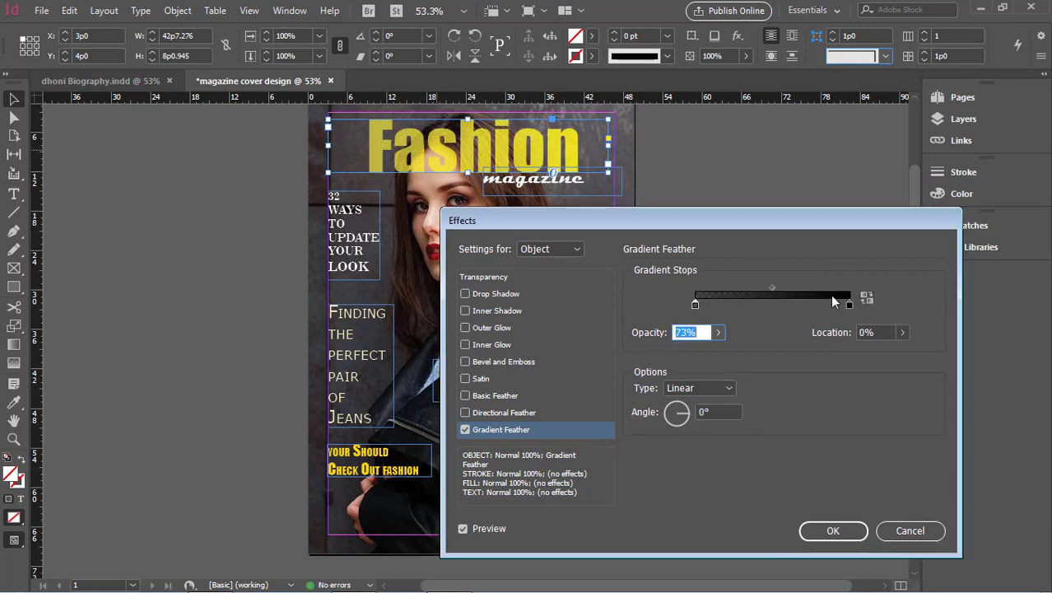
click(675, 411)
drag(677, 413, 702, 407)
drag(718, 331, 724, 358)
drag(902, 332, 815, 355)
click(909, 530)
Add a Drop Shadow effect to the Fashion headline with its blending mode set to Normal
right_click(467, 144)
mouse_move(535, 410)
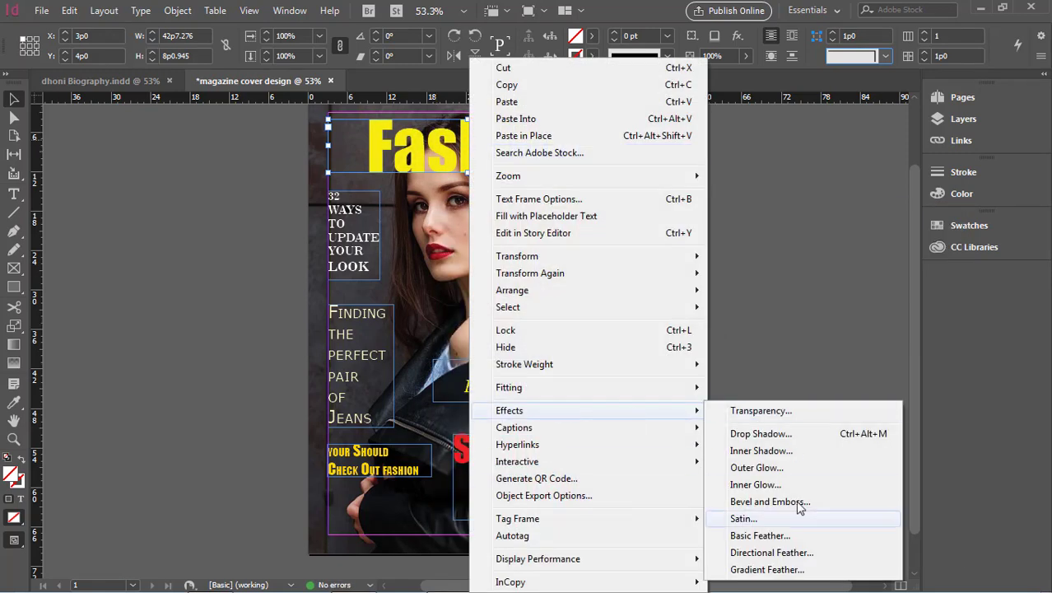
click(761, 433)
click(725, 285)
click(708, 301)
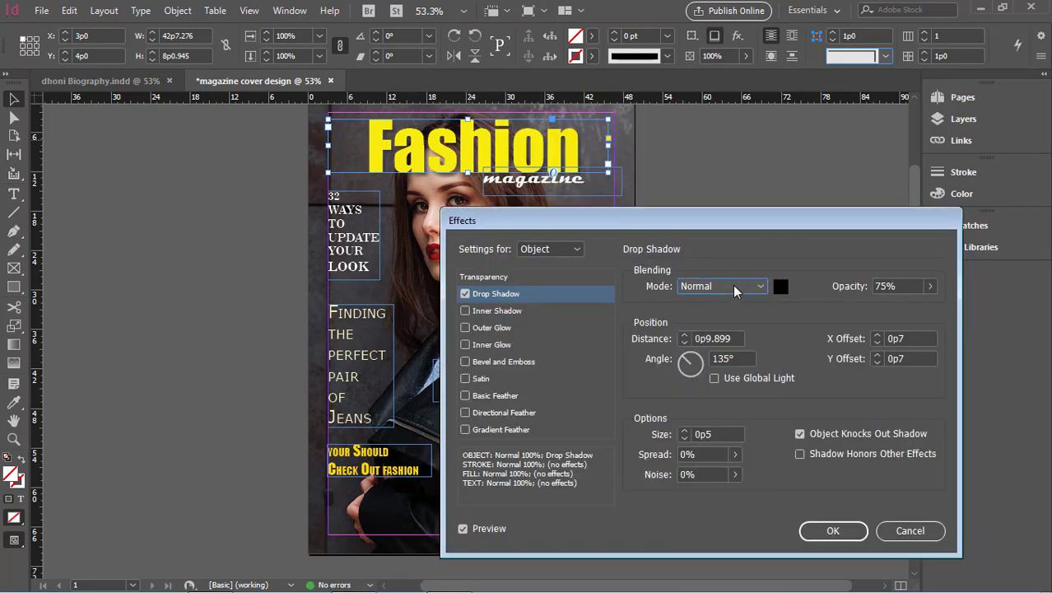
Try a white color for the headline's drop shadow with a 55° light angle
click(780, 286)
click(462, 293)
click(438, 258)
click(668, 230)
click(693, 373)
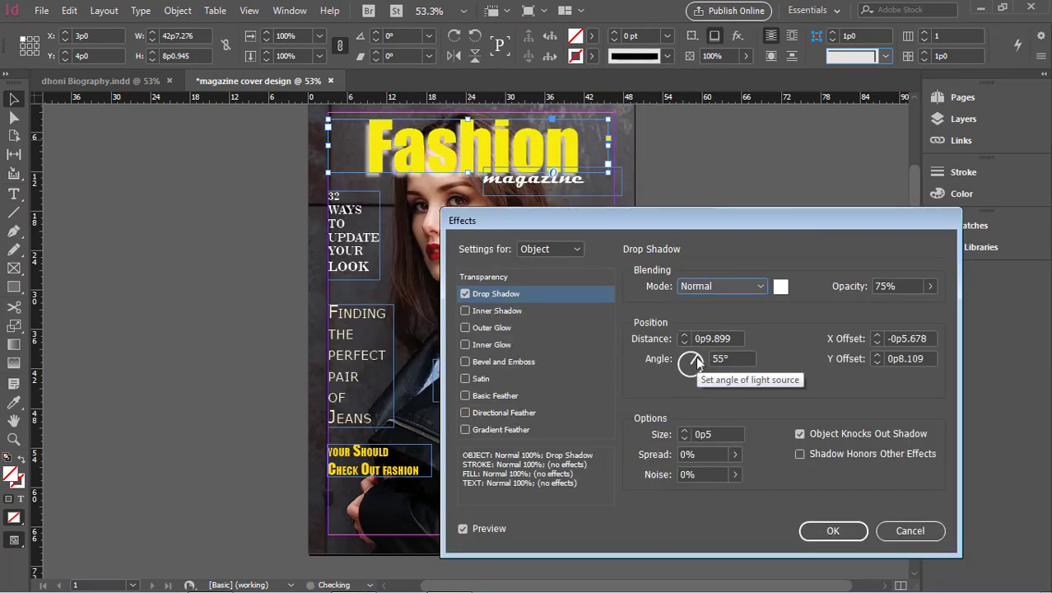
Set the headline's drop shadow to a 162° angle, the [Black] swatch and 100% opacity
click(671, 358)
click(780, 286)
click(445, 276)
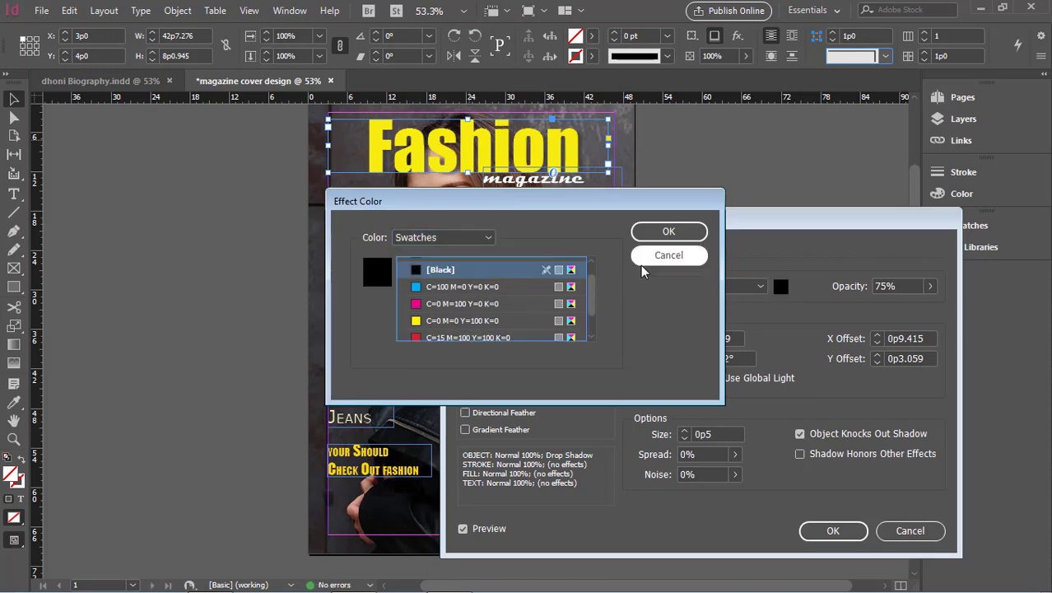
click(669, 231)
click(930, 286)
drag(918, 307, 929, 305)
Adjust the drop shadow's distance, set its X offset to 1p0 and apply the effect to the headline
double_click(724, 338)
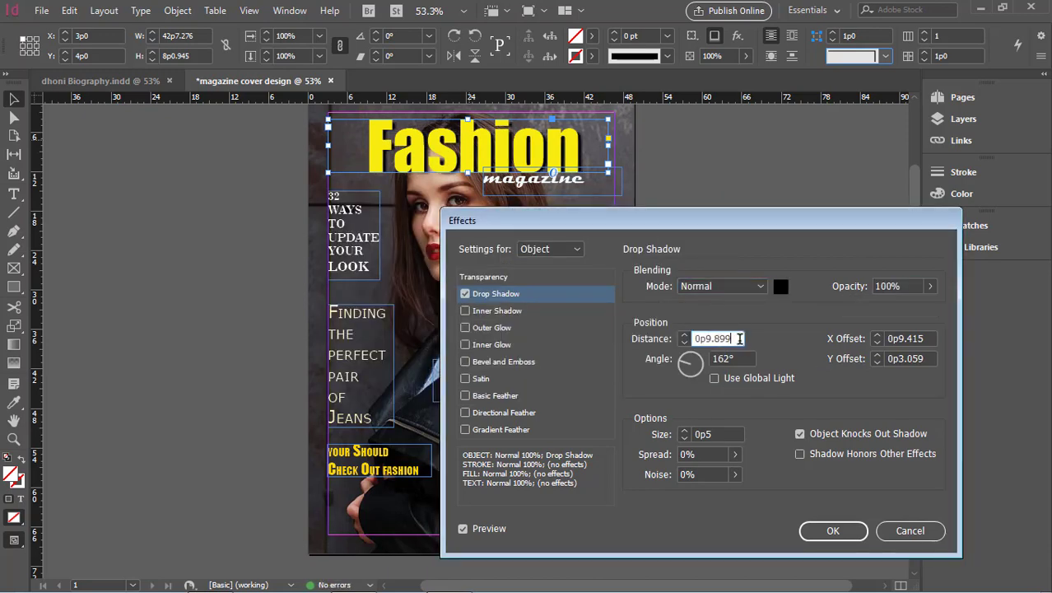
text(1p6)
double_click(906, 338)
text(0p11)
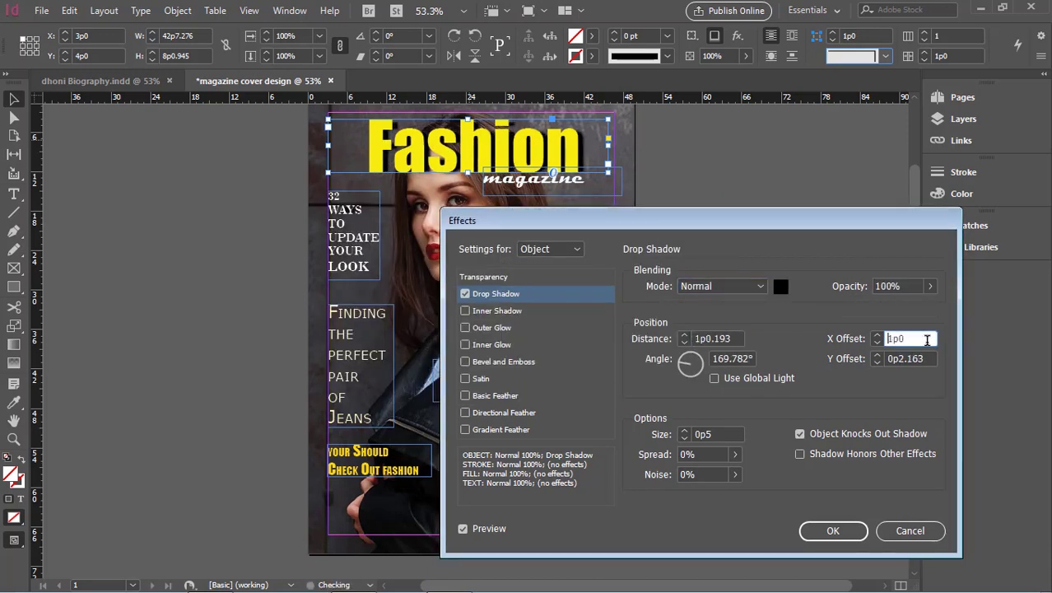
click(831, 530)
Change the font of the magazine subtitle to Times New Roman Bold
key(t)
click(98, 35)
text(Impact)
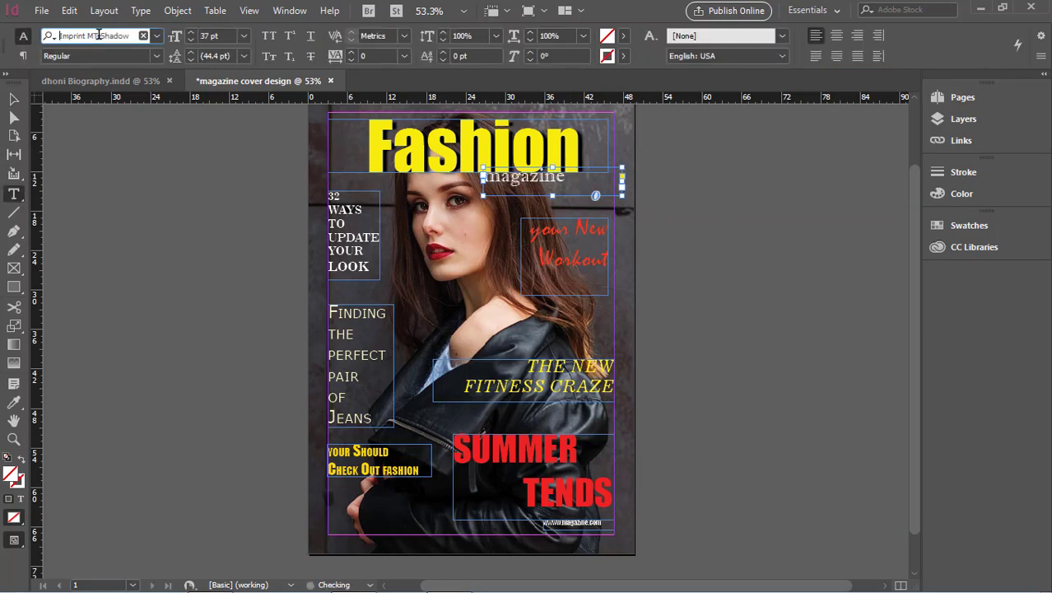
text(Magneto)
key(Down)
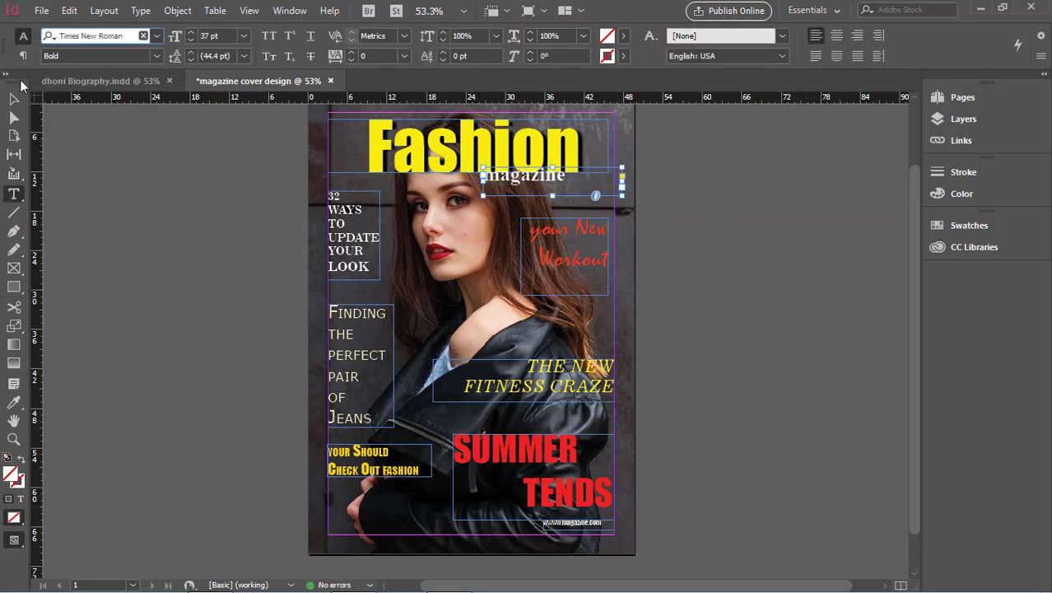
Move the magazine subtitle frame slightly down and to the right so it sits just beneath the Fashion headline
click(14, 99)
drag(540, 181, 557, 186)
click(715, 165)
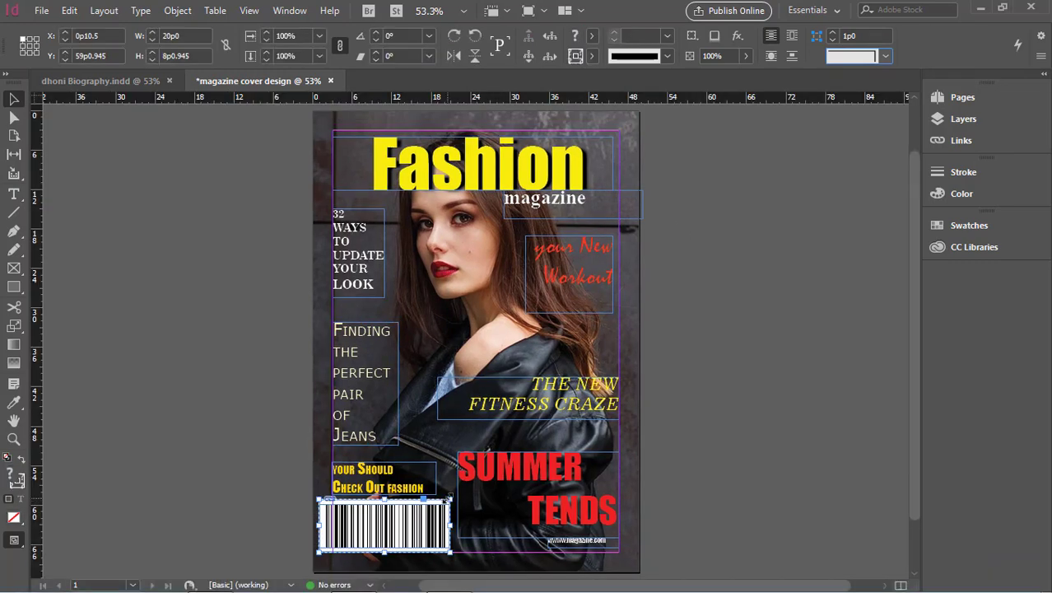
Scale down the barcode and position it under the "your Should Check Out fashion" text
drag(410, 530, 415, 515)
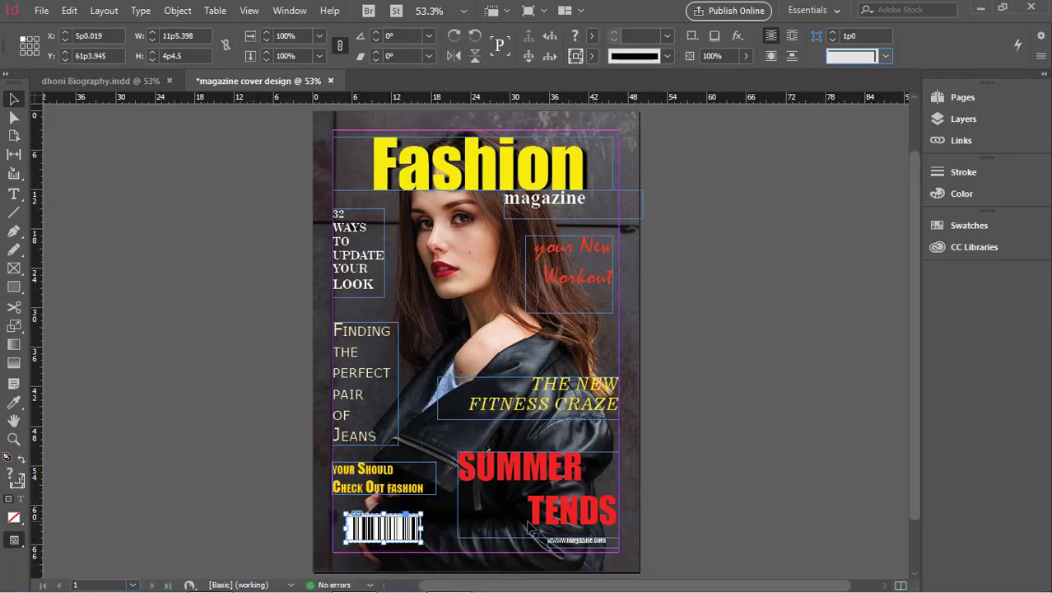
click(693, 479)
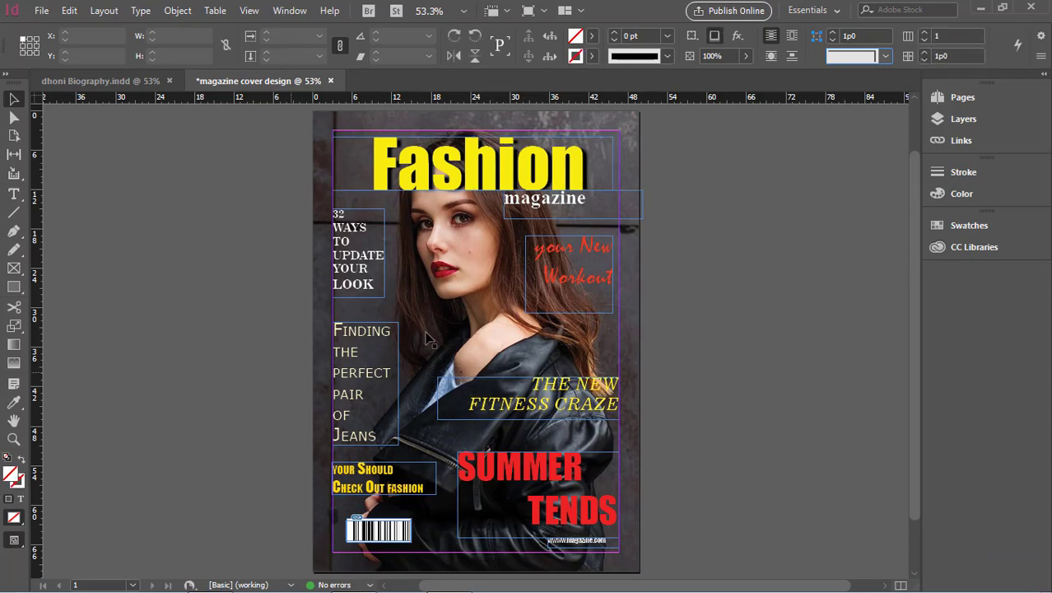
View the finished cover in Preview and Presentation screen modes
drag(13, 540, 48, 468)
scroll(741, 299, down, 1)
scroll(733, 301, up, 1)
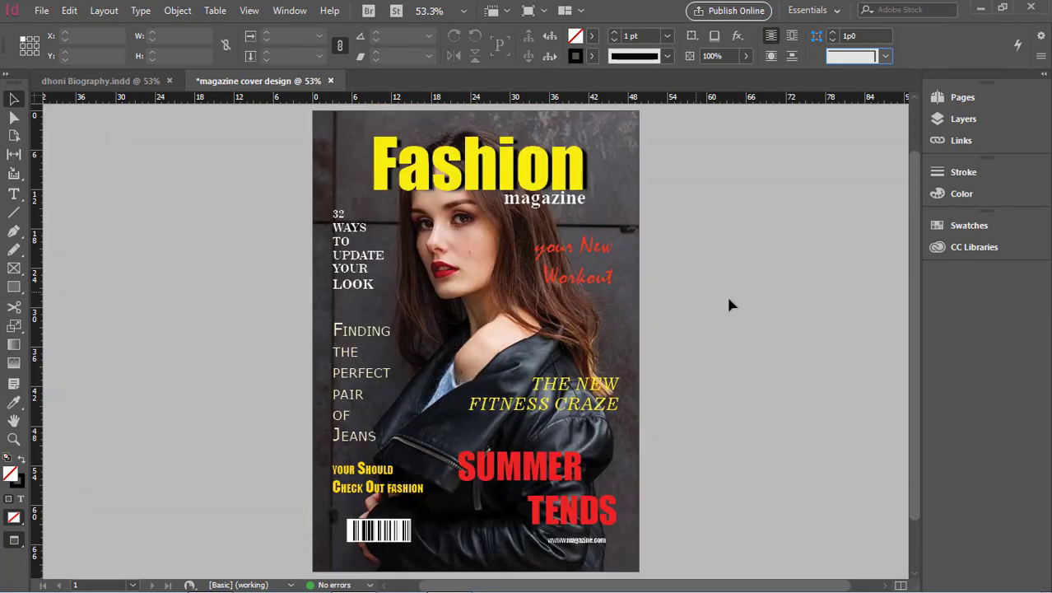
drag(13, 539, 75, 523)
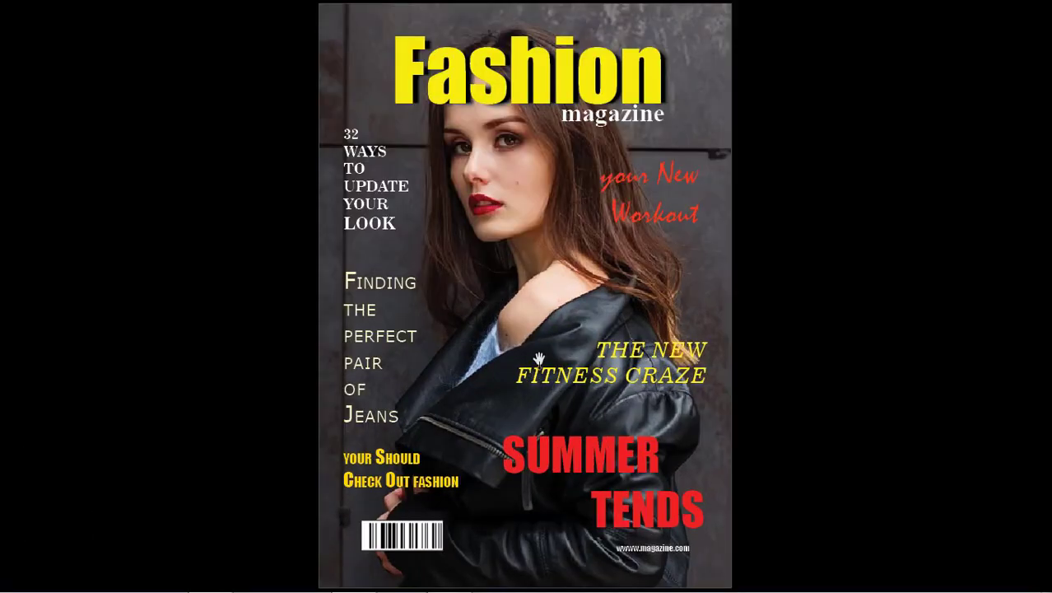